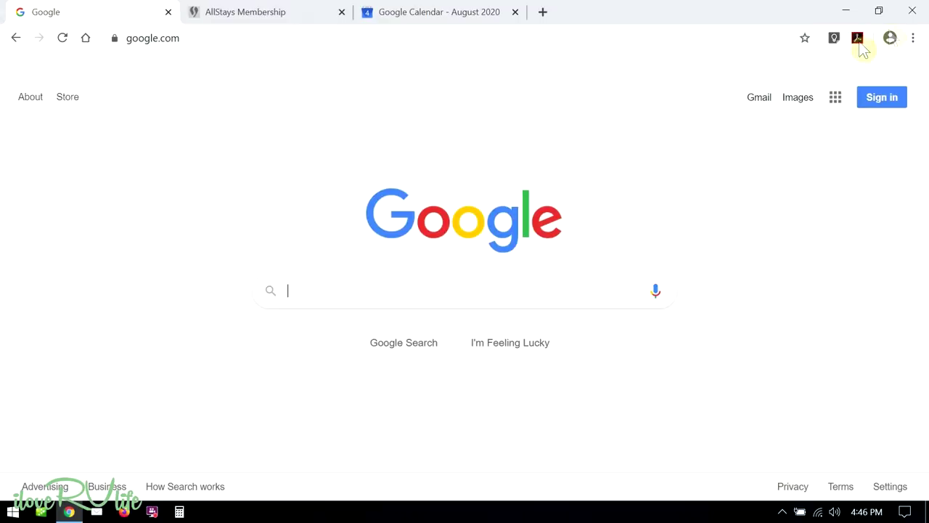
- Open Google Maps from the apps grid and search for 'macon, ga'
{"action": "left_click", "coordinate": [837, 99]}
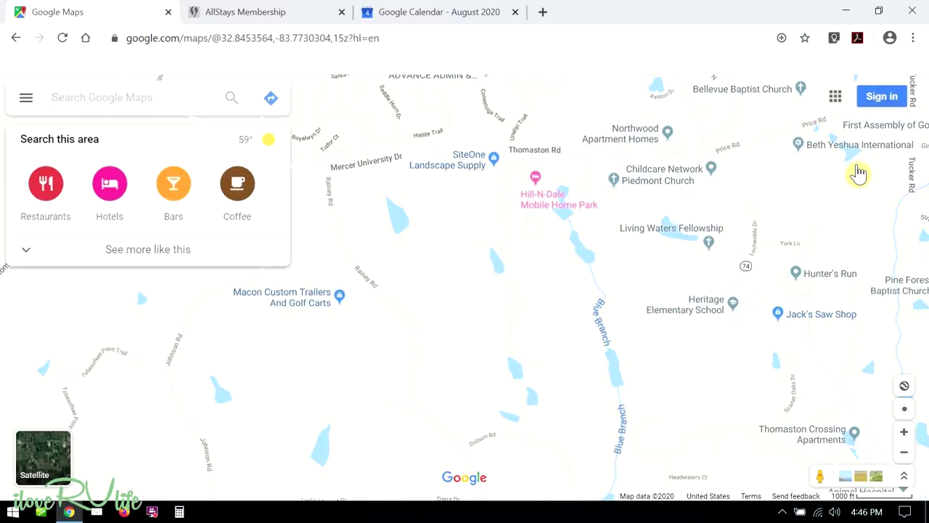
{"action": "type", "text": "maco"}
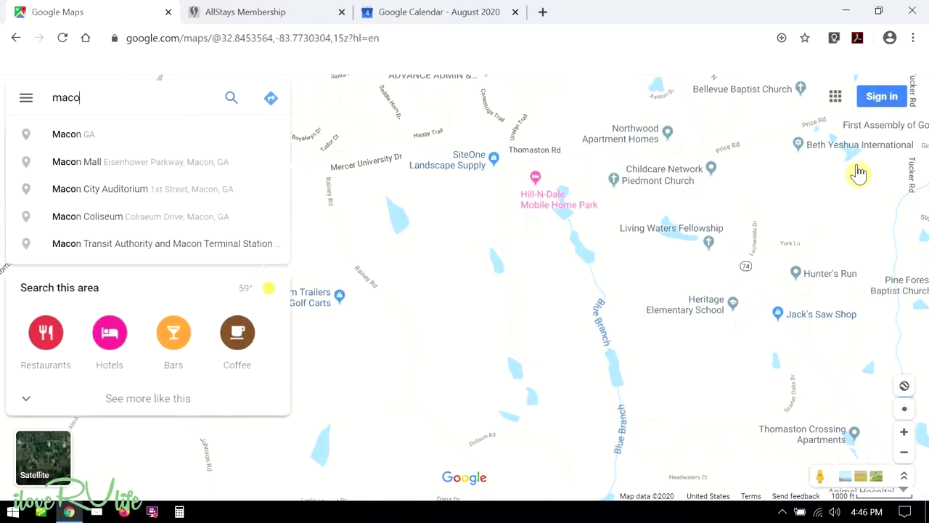
{"action": "type", "text": "n, ga"}
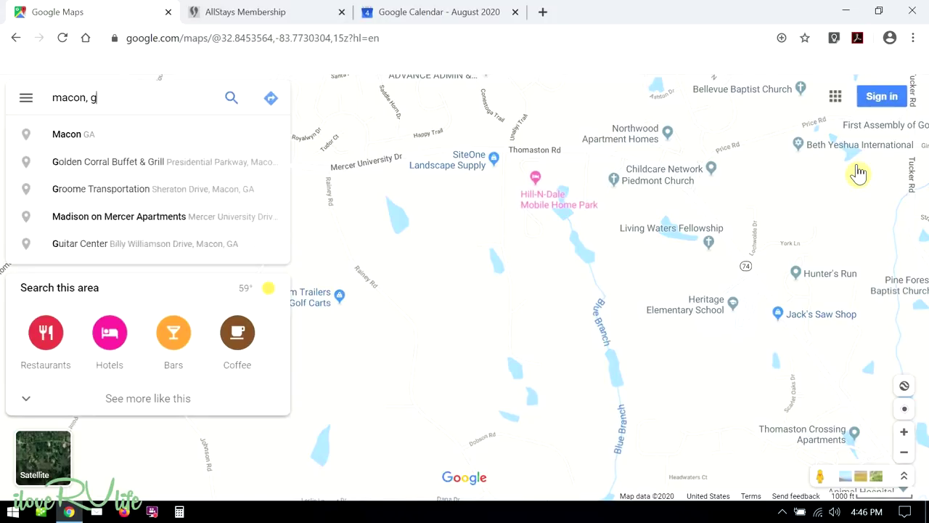
{"action": "key", "text": "Return"}
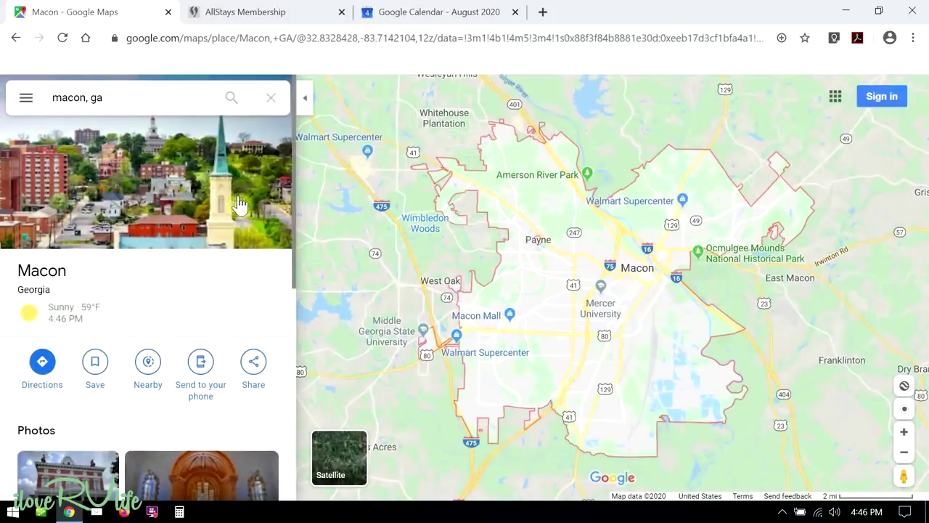
- Get directions starting from Macon, GA with Las Vegas, NV as the destination
{"action": "left_click", "coordinate": [42, 361]}
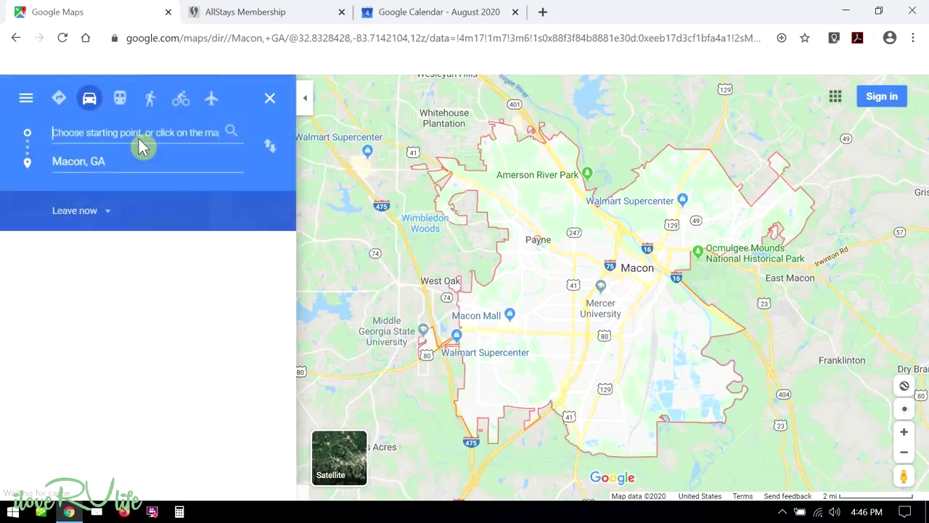
{"action": "left_click", "coordinate": [128, 133]}
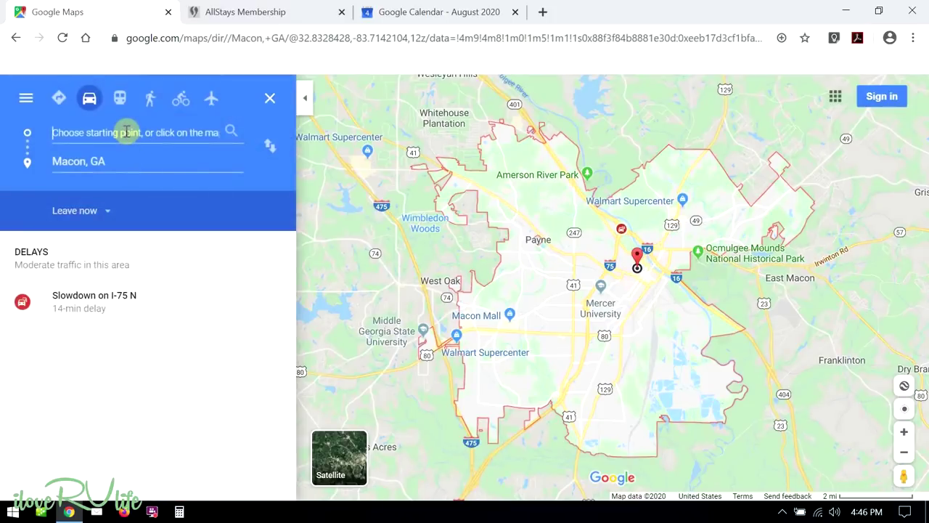
{"action": "left_click", "coordinate": [270, 146]}
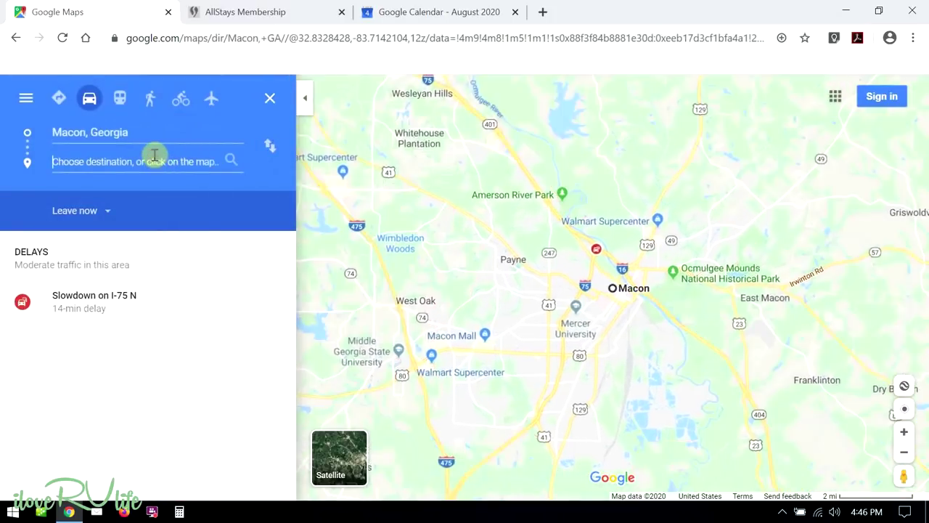
{"action": "left_click", "coordinate": [155, 160]}
{"action": "type", "text": "las"}
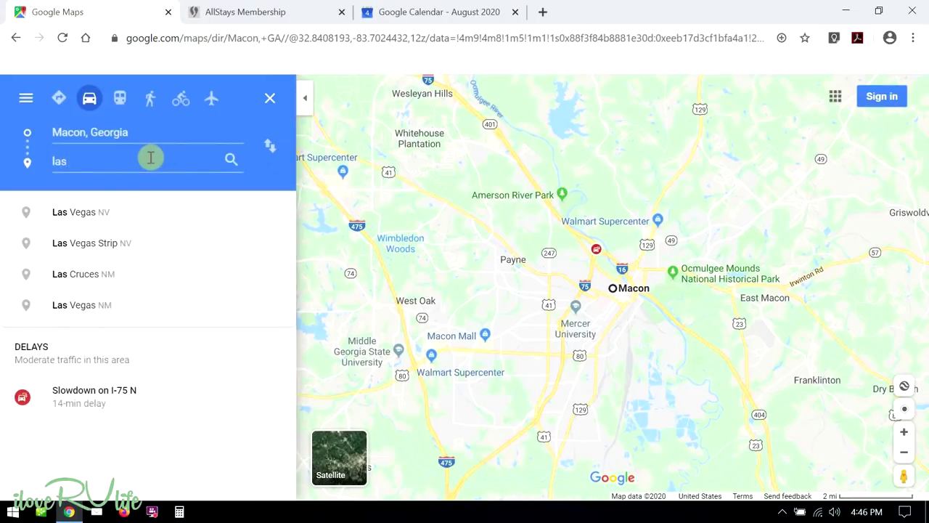
{"action": "left_click", "coordinate": [75, 215]}
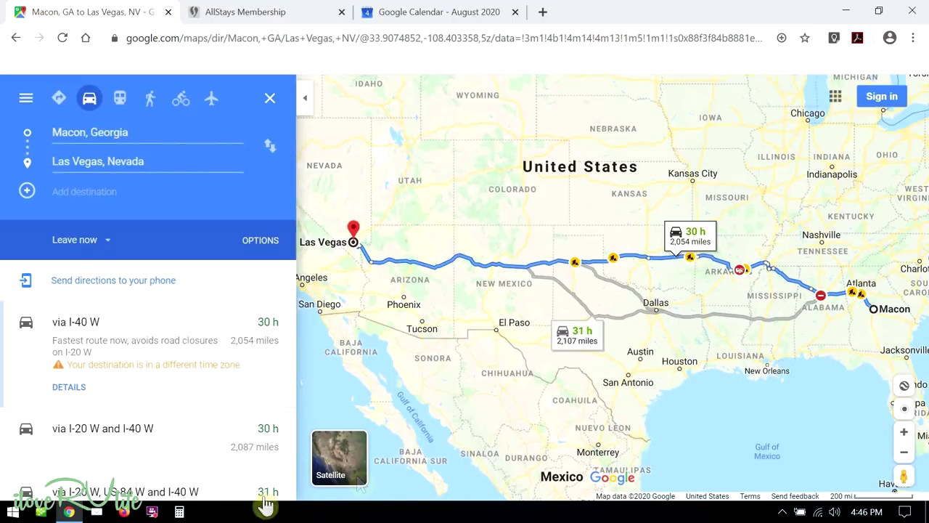
- Launch Windows Calculator from the taskbar over the Macon to Las Vegas route
{"action": "left_click", "coordinate": [179, 512]}
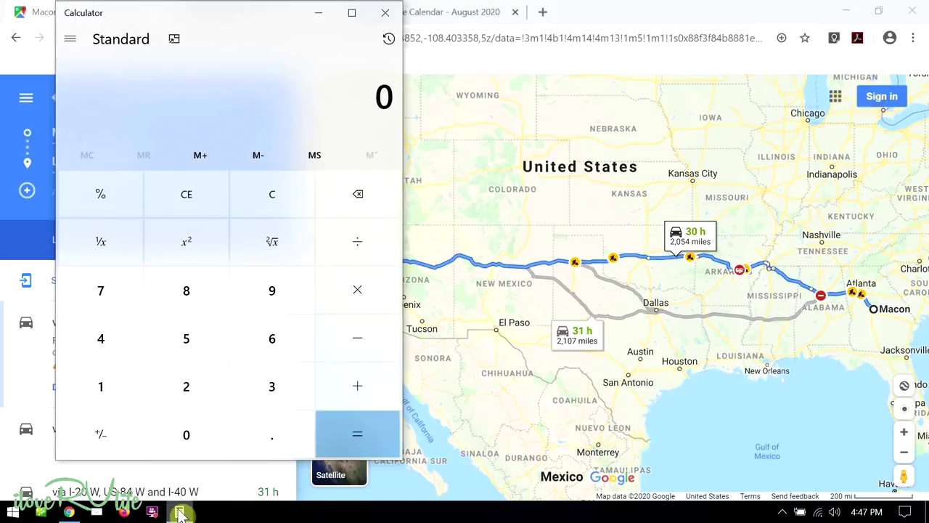
- Calculate 2054 ÷ 330 (≈6.22), then close the calculator
{"action": "type", "text": "20"}
{"action": "type", "text": "54/33"}
{"action": "type", "text": "0"}
{"action": "key", "text": "Return"}
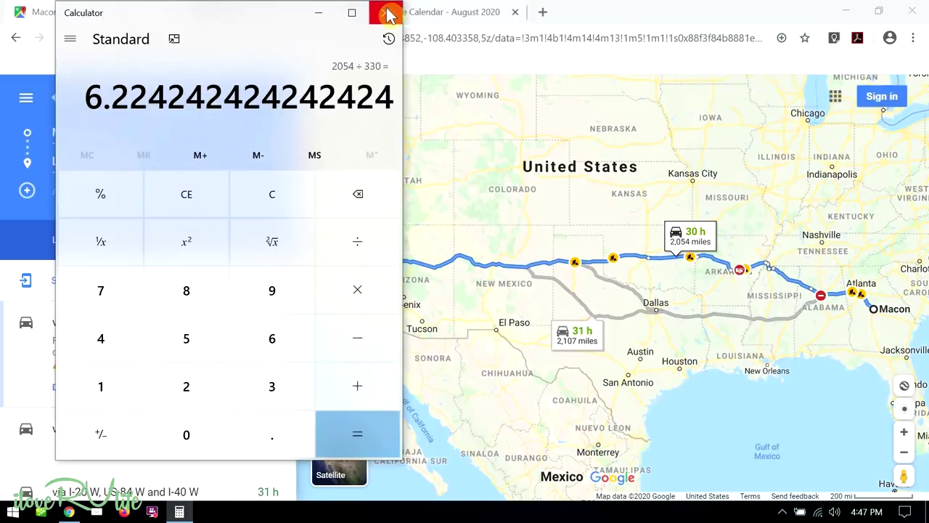
{"action": "left_click", "coordinate": [385, 13]}
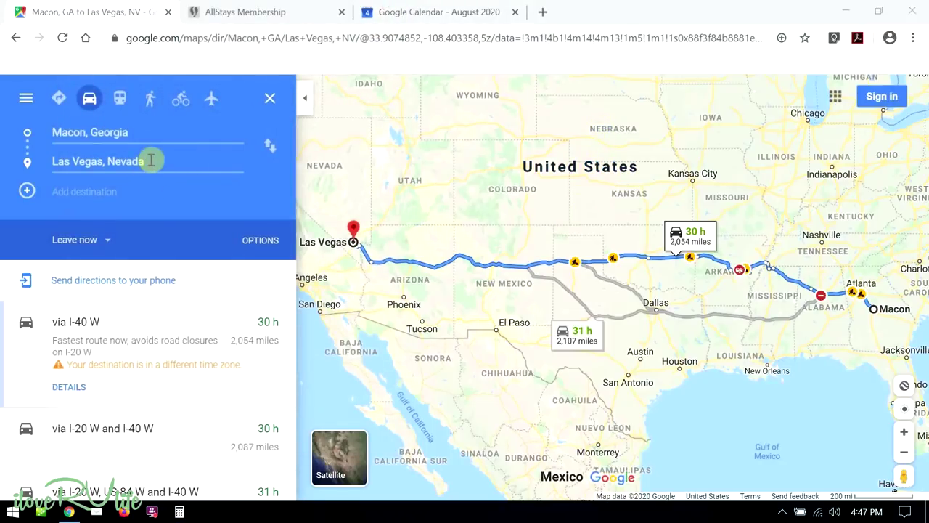
- Pan and zoom the map onto the route from Macon through Alabama into Mississippi
{"action": "left_click_drag", "start_coordinate": [579, 378], "coordinate": [457, 316]}
{"action": "left_click_drag", "start_coordinate": [579, 347], "coordinate": [673, 292]}
{"action": "scroll", "coordinate": [673, 292], "scroll_direction": "up", "scroll_amount": 2}
{"action": "left_click_drag", "start_coordinate": [664, 349], "coordinate": [622, 387]}
{"action": "scroll", "coordinate": [681, 317], "scroll_direction": "up", "scroll_amount": 2}
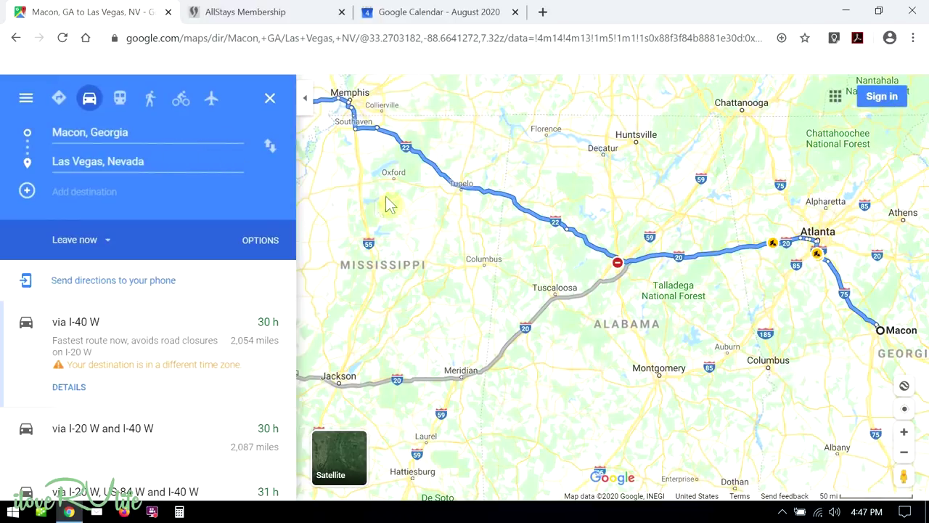
- Replace Las Vegas with Tupelo, MS as the destination, then go to the AllStays Membership tab
{"action": "left_click", "coordinate": [175, 156]}
{"action": "type", "text": "t"}
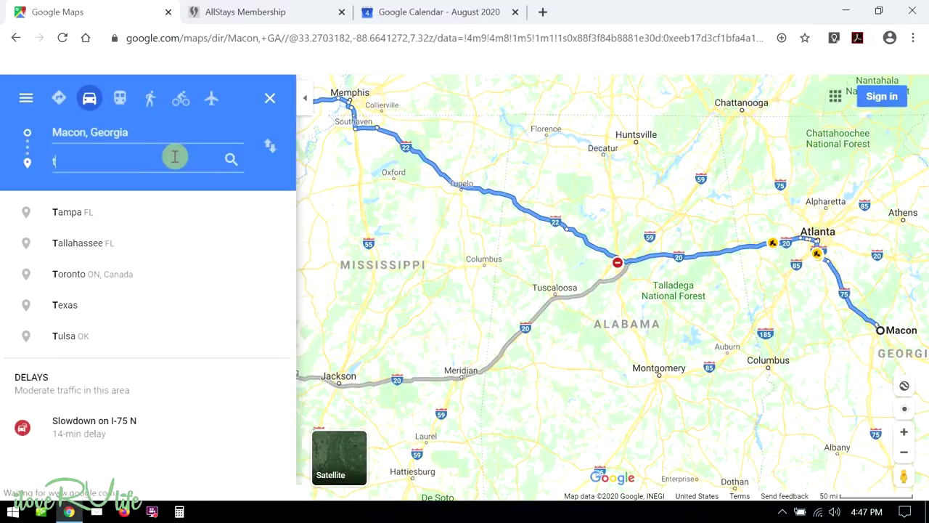
{"action": "type", "text": "uple"}
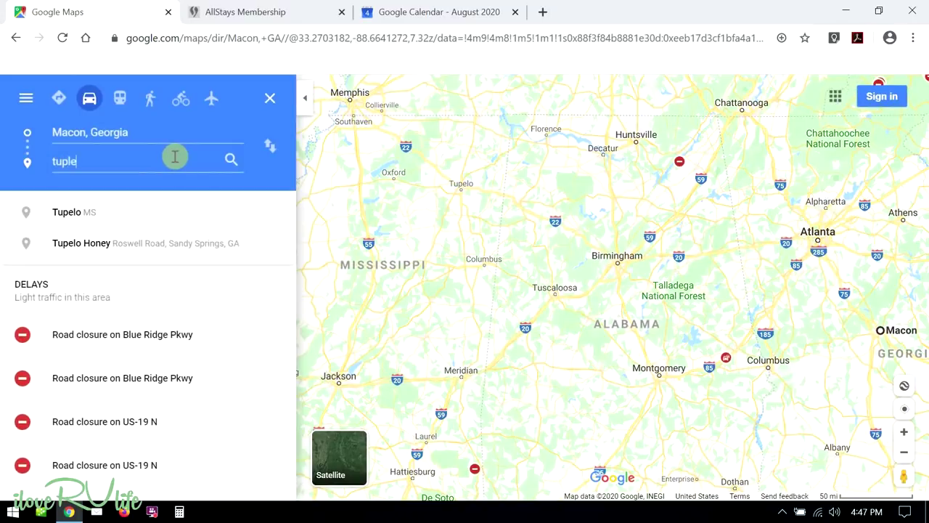
{"action": "left_click", "coordinate": [81, 215]}
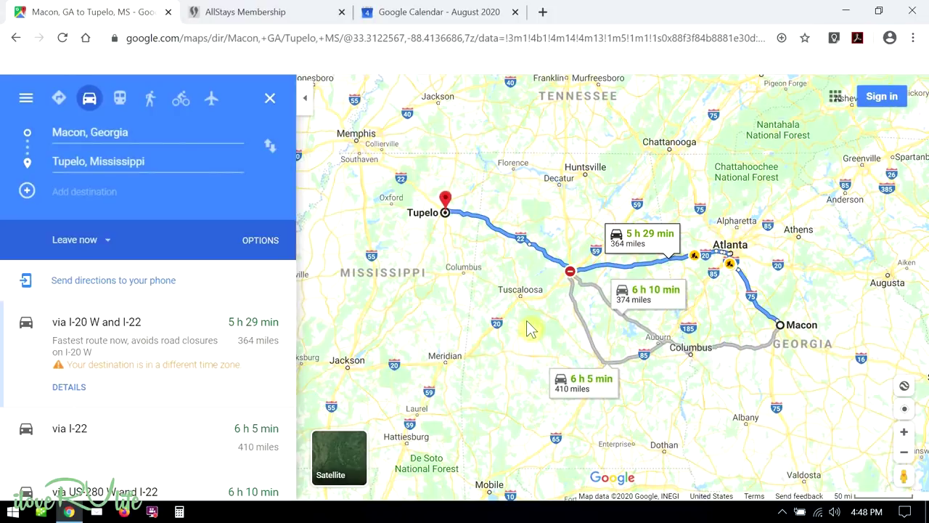
{"action": "left_click_drag", "start_coordinate": [525, 324], "coordinate": [544, 318]}
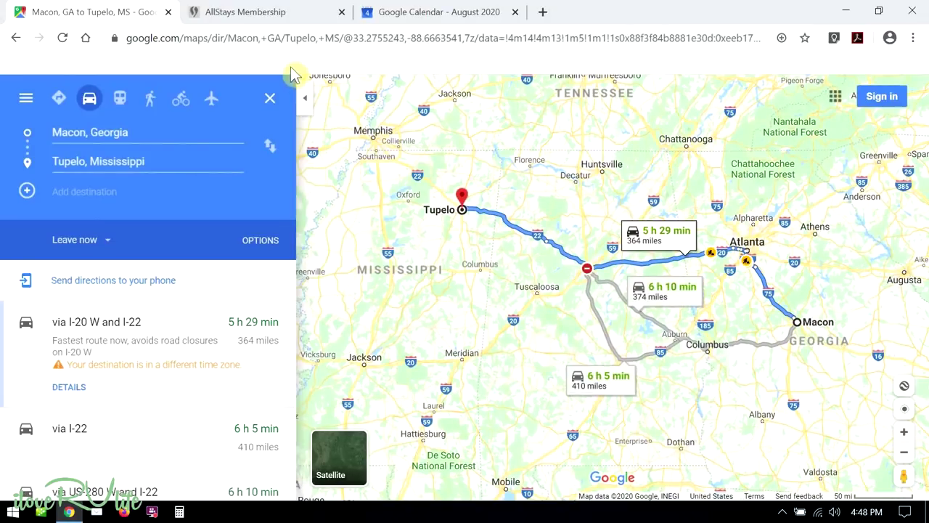
{"action": "left_click", "coordinate": [263, 13]}
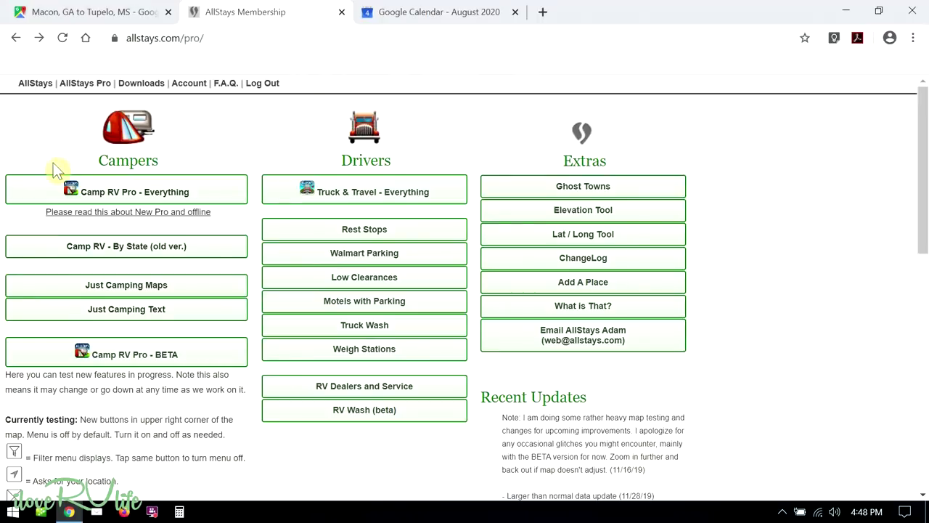
- Open the Tupelo campgrounds list via Just Camping Text and the Mississippi page
{"action": "left_click", "coordinate": [129, 317]}
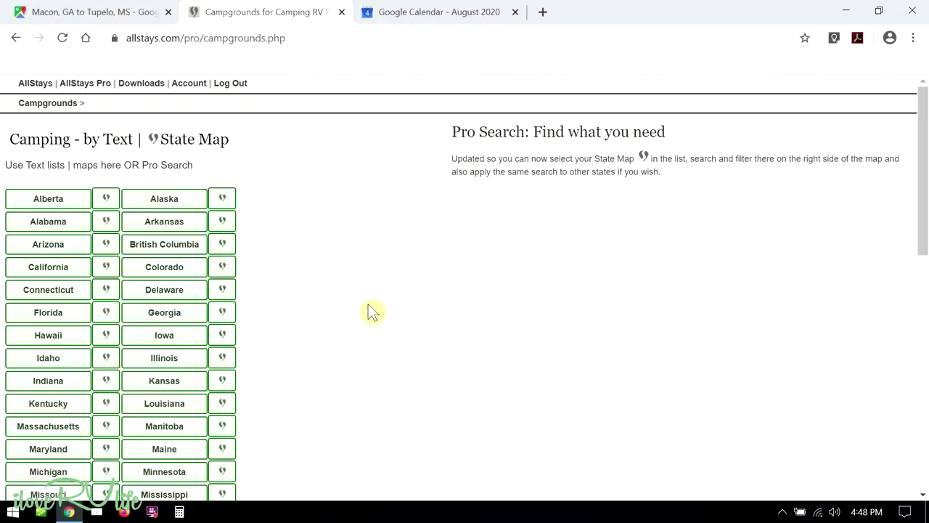
{"action": "scroll", "coordinate": [389, 254], "scroll_direction": "down", "scroll_amount": 1}
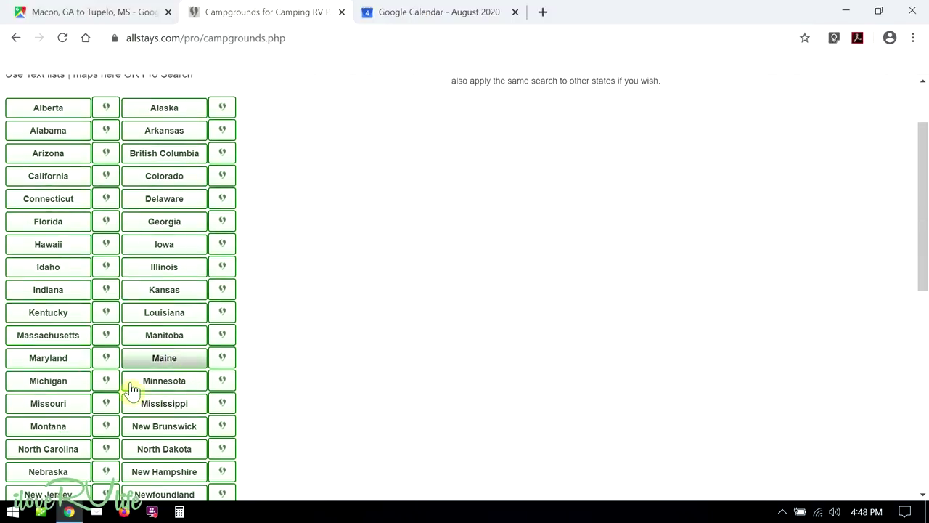
{"action": "left_click", "coordinate": [155, 407]}
{"action": "scroll", "coordinate": [245, 295], "scroll_direction": "down", "scroll_amount": 2}
{"action": "scroll", "coordinate": [254, 299], "scroll_direction": "down", "scroll_amount": 3}
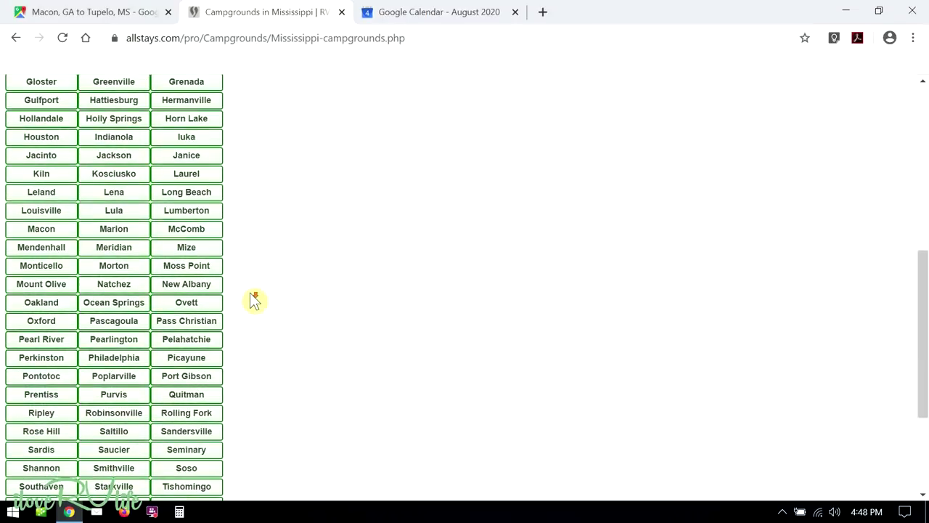
{"action": "scroll", "coordinate": [252, 301], "scroll_direction": "down", "scroll_amount": 2}
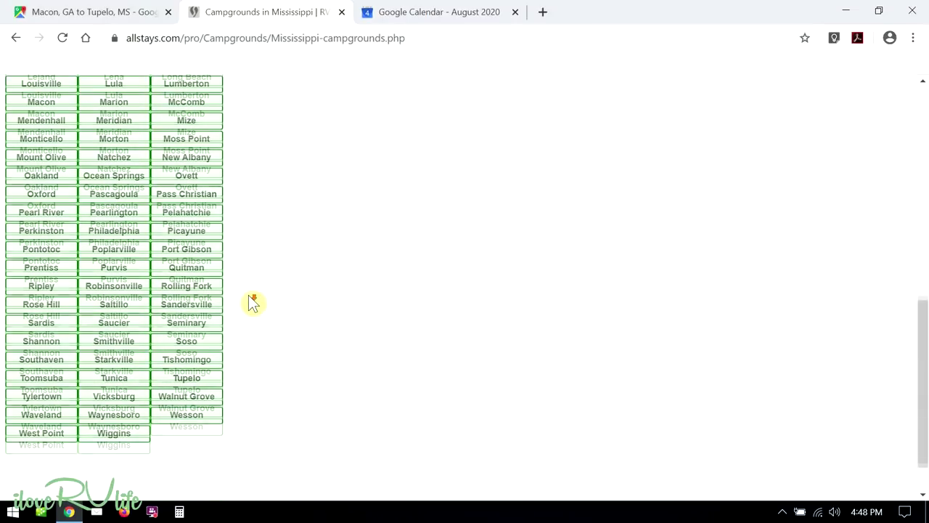
{"action": "left_click", "coordinate": [191, 378]}
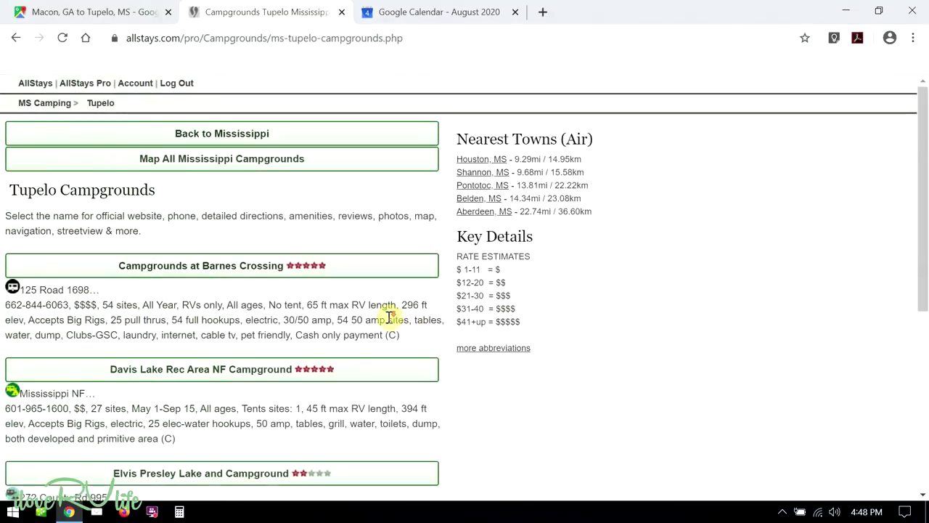
- Open the Campgrounds at Barnes Crossing page and scroll through its directions, amenities and map
{"action": "scroll", "coordinate": [396, 324], "scroll_direction": "down", "scroll_amount": 1}
{"action": "scroll", "coordinate": [387, 319], "scroll_direction": "down", "scroll_amount": 2}
{"action": "scroll", "coordinate": [388, 317], "scroll_direction": "up", "scroll_amount": 2}
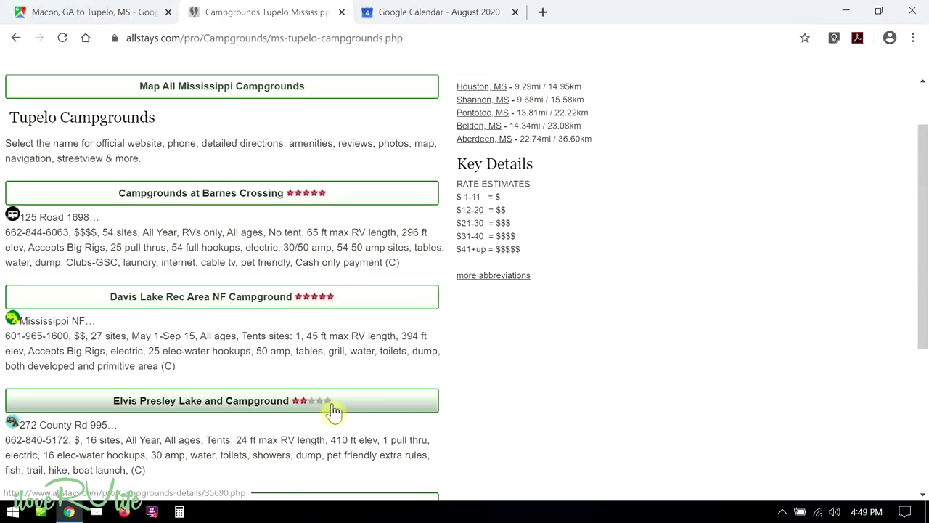
{"action": "scroll", "coordinate": [372, 390], "scroll_direction": "down", "scroll_amount": 1}
{"action": "scroll", "coordinate": [373, 381], "scroll_direction": "up", "scroll_amount": 2}
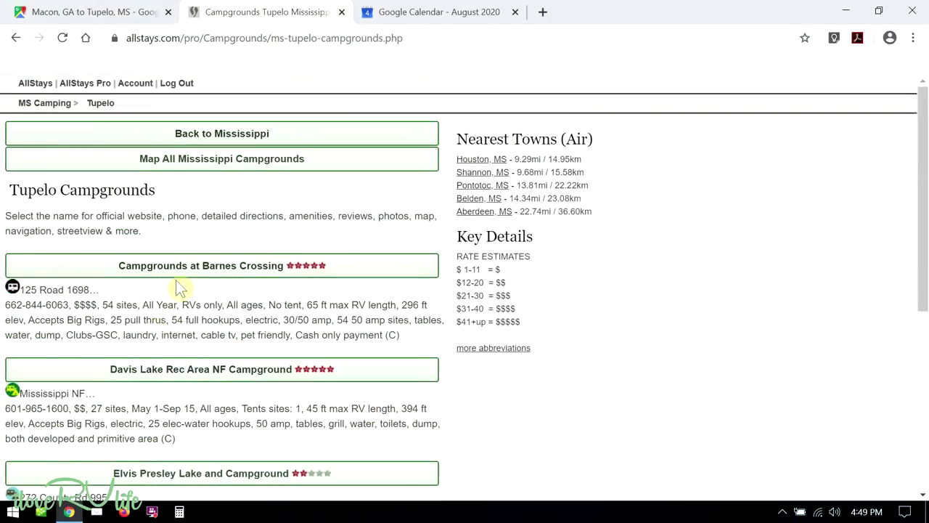
{"action": "left_click", "coordinate": [220, 267]}
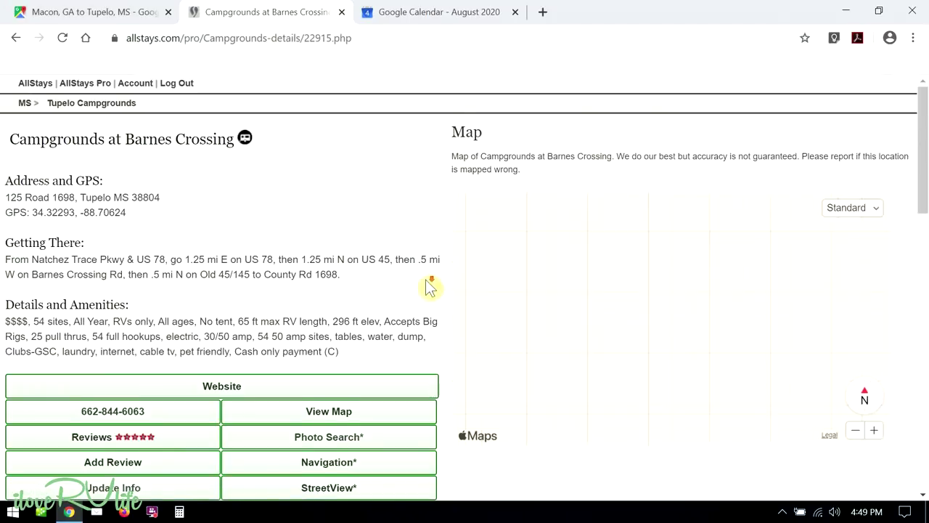
{"action": "scroll", "coordinate": [431, 284], "scroll_direction": "down", "scroll_amount": 1}
{"action": "scroll", "coordinate": [426, 278], "scroll_direction": "up", "scroll_amount": 1}
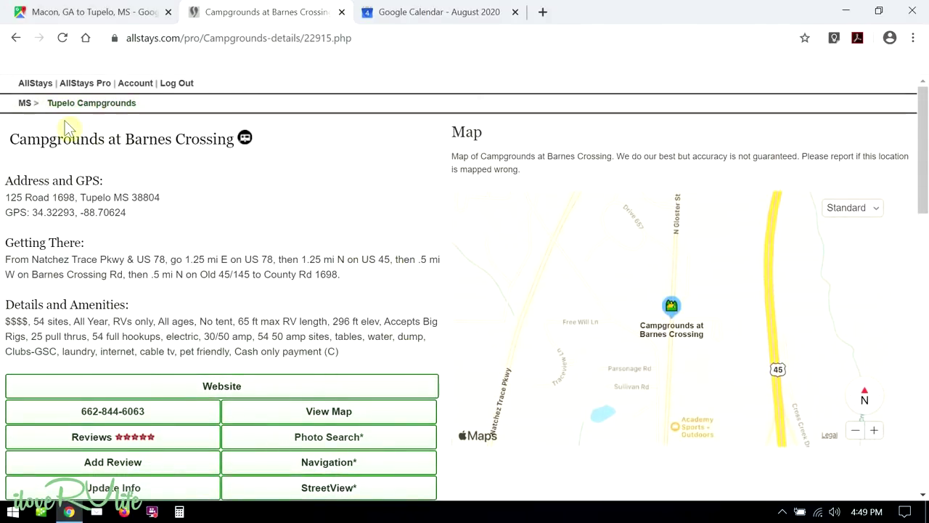
{"action": "scroll", "coordinate": [251, 193], "scroll_direction": "down", "scroll_amount": 1}
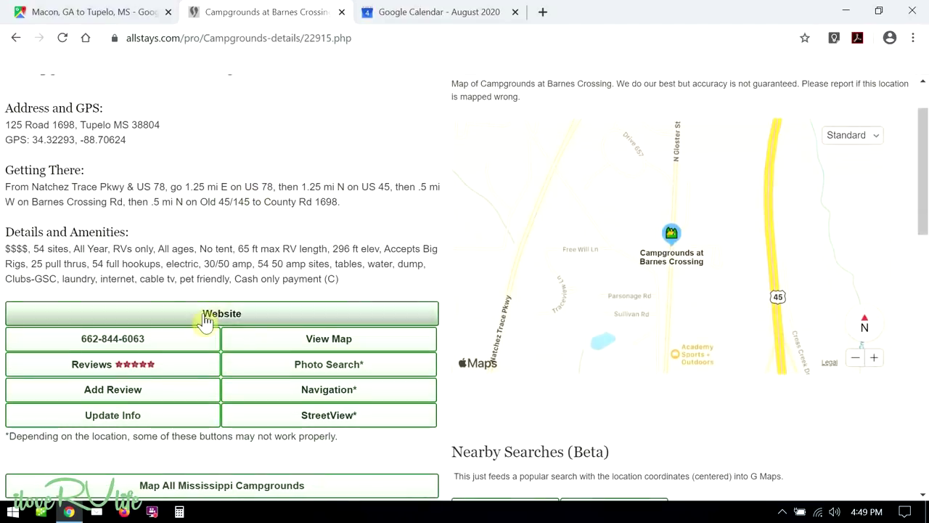
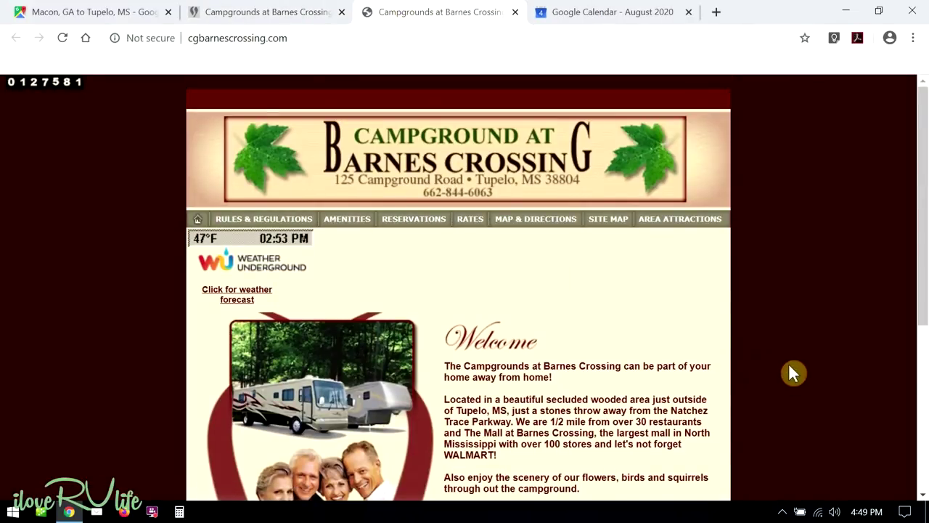
- Check the campground's daily camping rates, then return to its AllStays listing details
{"action": "left_click", "coordinate": [478, 220]}
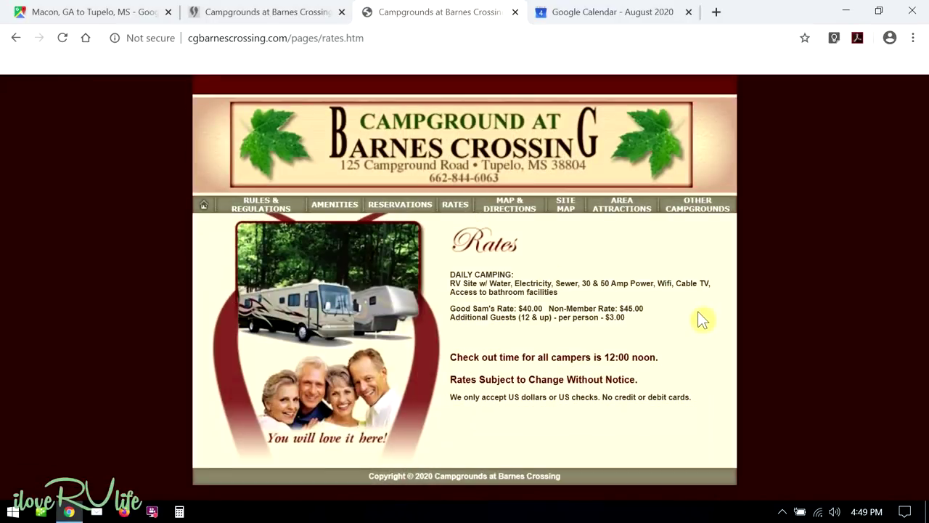
{"action": "left_click", "coordinate": [240, 13]}
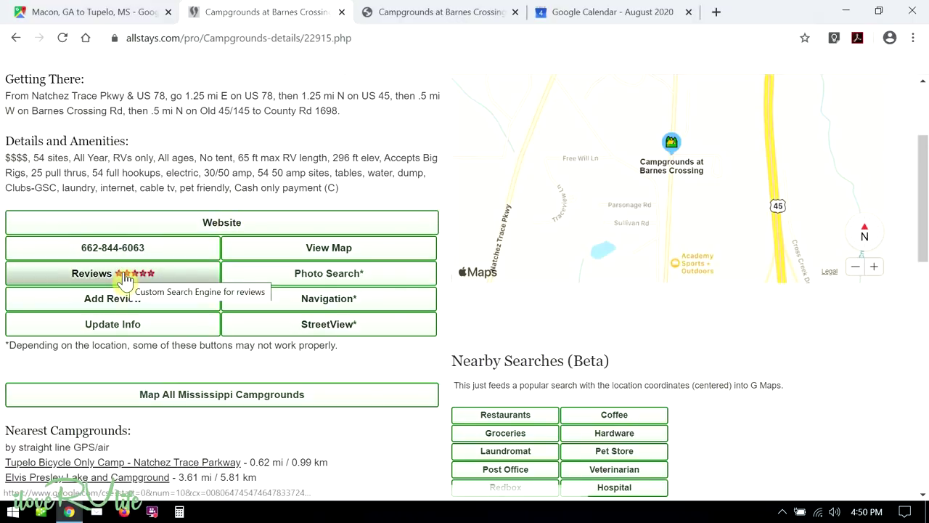
{"action": "scroll", "coordinate": [125, 278], "scroll_direction": "down", "scroll_amount": 1}
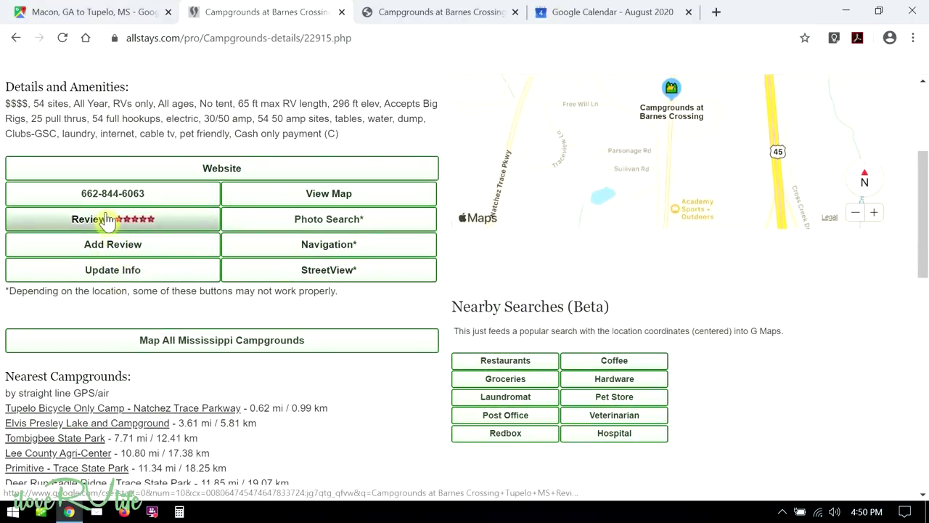
{"action": "left_click", "coordinate": [106, 248]}
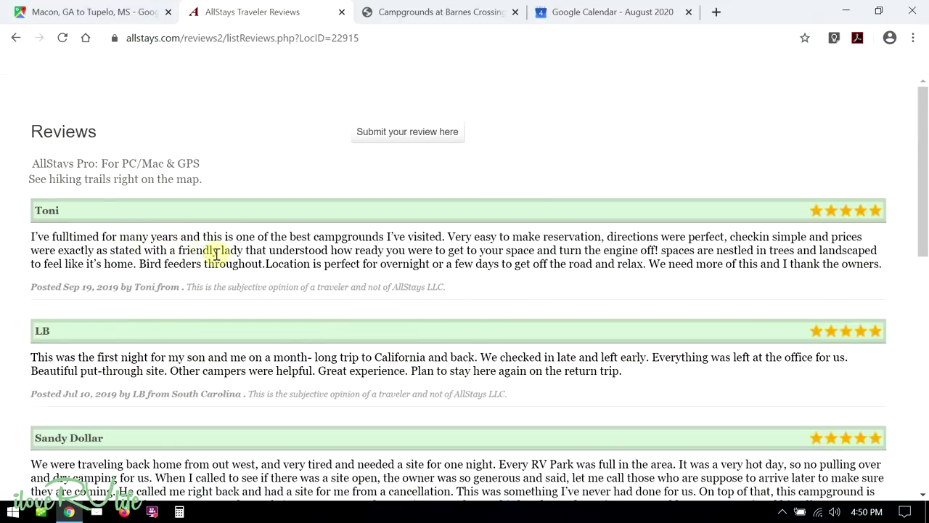
{"action": "scroll", "coordinate": [215, 258], "scroll_direction": "down", "scroll_amount": 1}
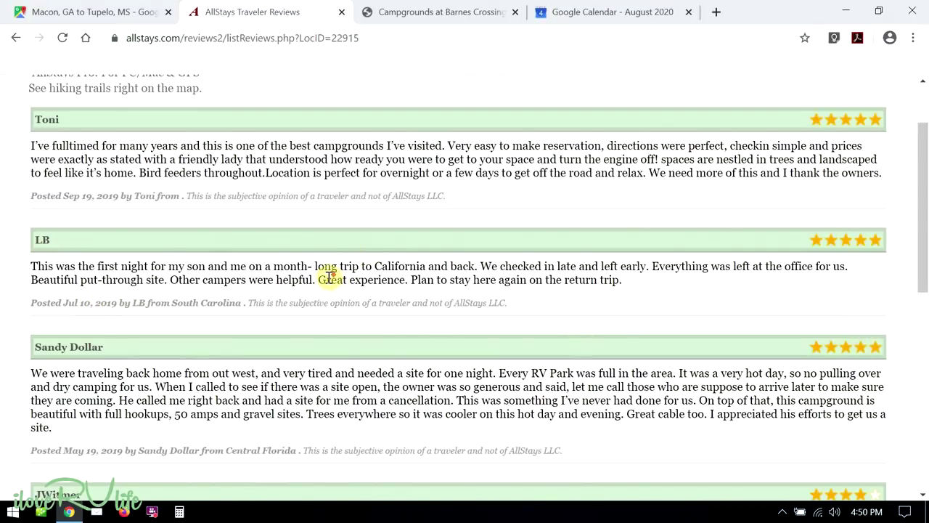
{"action": "scroll", "coordinate": [329, 278], "scroll_direction": "down", "scroll_amount": 2}
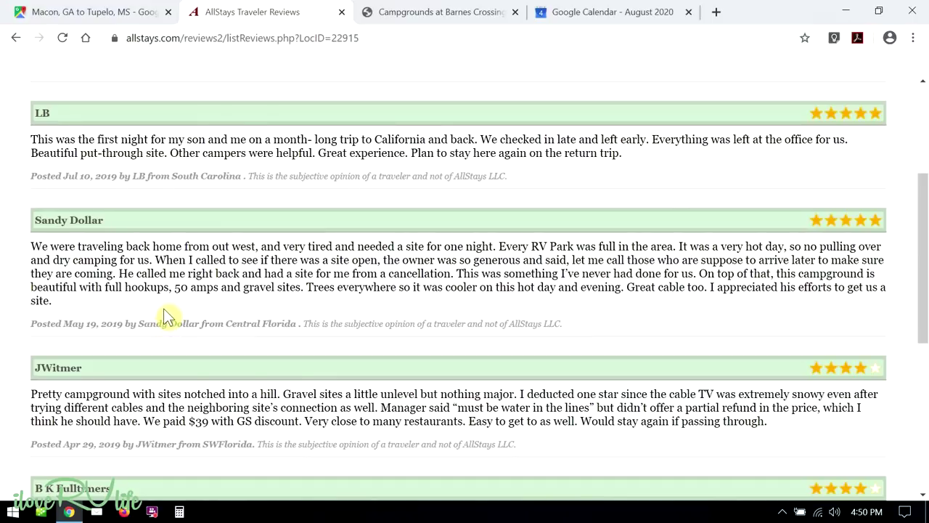
{"action": "scroll", "coordinate": [167, 309], "scroll_direction": "down", "scroll_amount": 1}
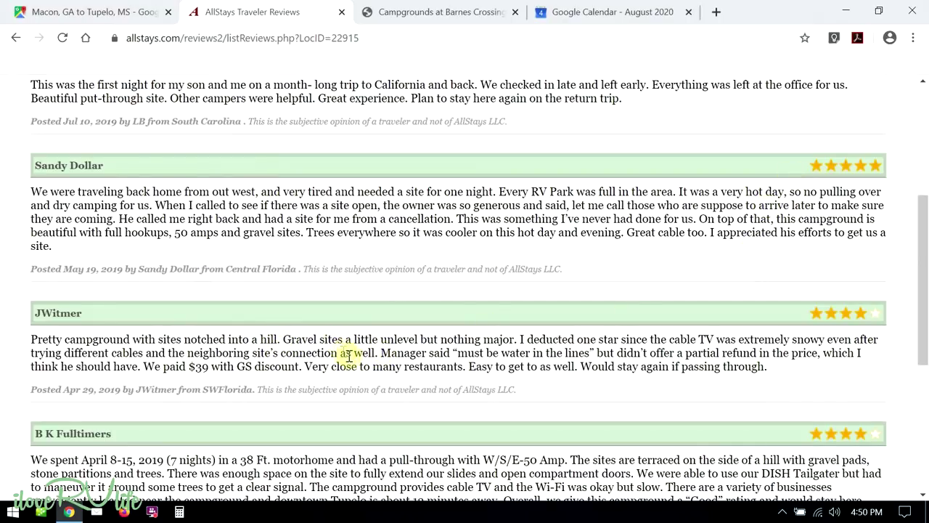
{"action": "scroll", "coordinate": [349, 353], "scroll_direction": "down", "scroll_amount": 2}
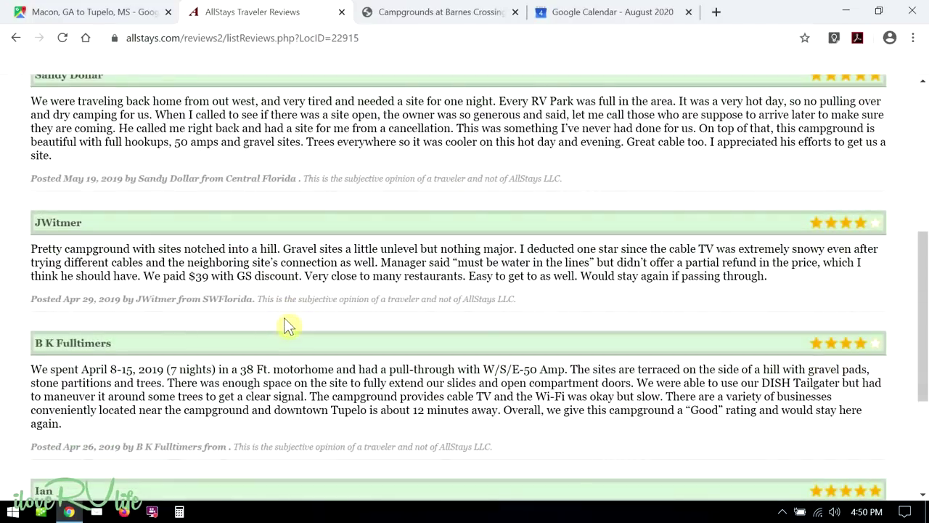
{"action": "scroll", "coordinate": [91, 249], "scroll_direction": "down", "scroll_amount": 1}
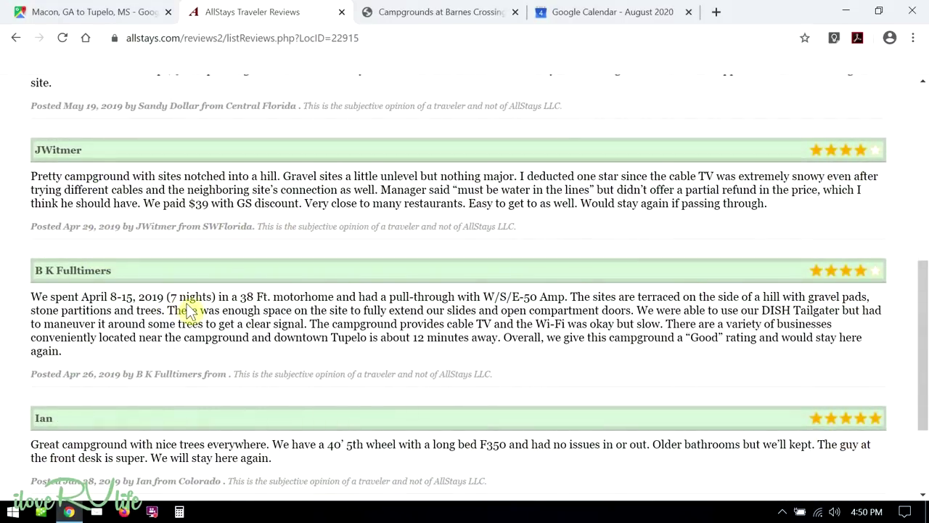
{"action": "scroll", "coordinate": [490, 325], "scroll_direction": "down", "scroll_amount": 1}
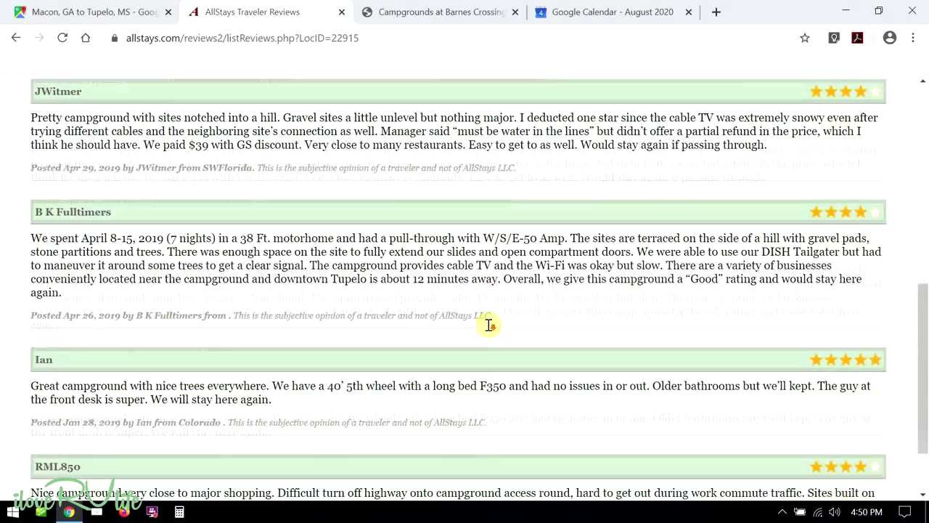
{"action": "scroll", "coordinate": [479, 338], "scroll_direction": "down", "scroll_amount": 1}
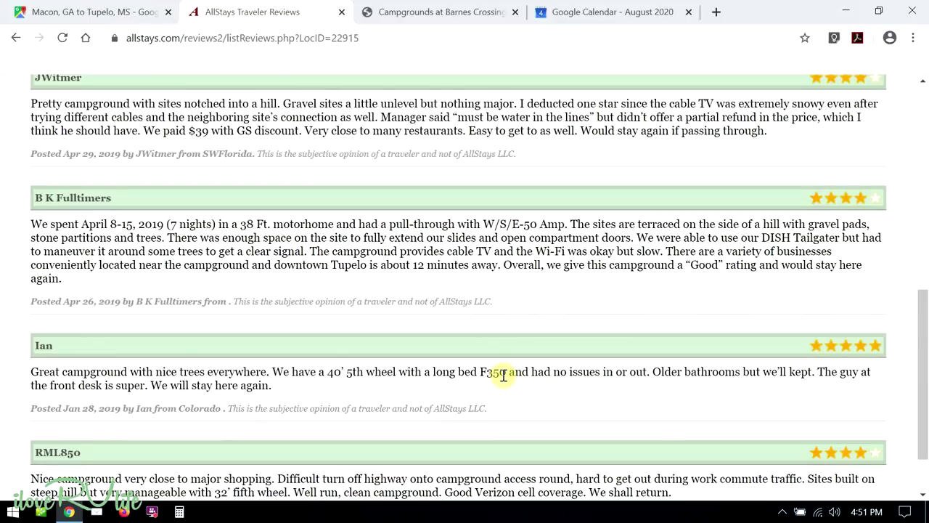
{"action": "scroll", "coordinate": [496, 372], "scroll_direction": "up", "scroll_amount": 5}
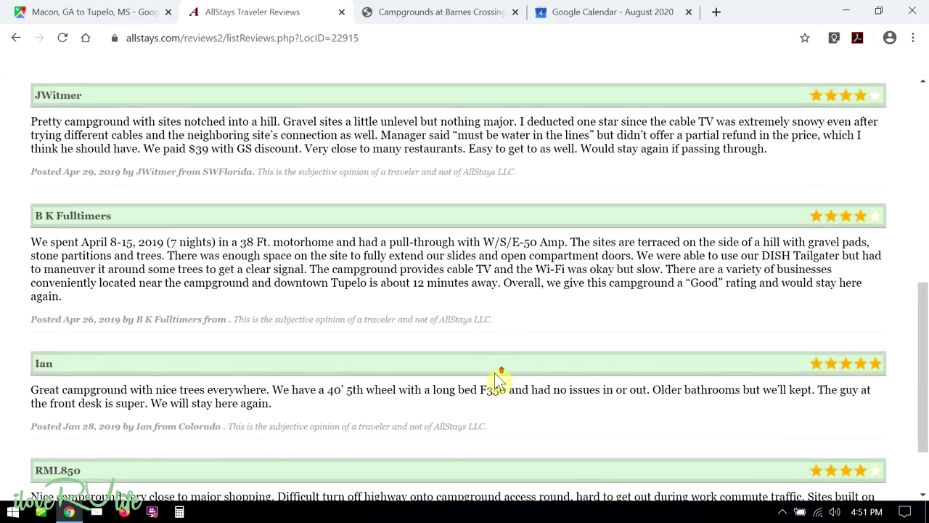
{"action": "scroll", "coordinate": [494, 372], "scroll_direction": "up", "scroll_amount": 2}
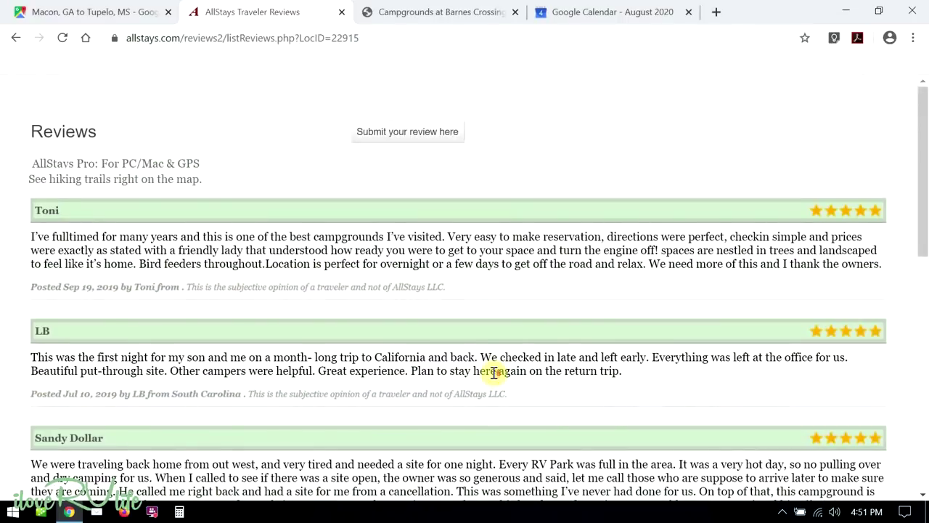
- Select the campground's GPS coordinates 34.32293, -88.70624 on the AllStays details page
{"action": "left_click", "coordinate": [16, 38]}
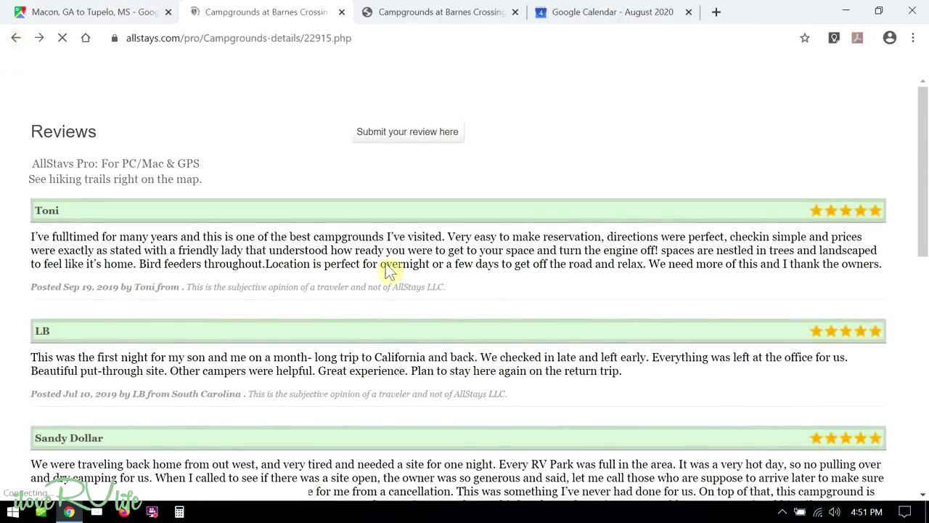
{"action": "scroll", "coordinate": [383, 265], "scroll_direction": "up", "scroll_amount": 3}
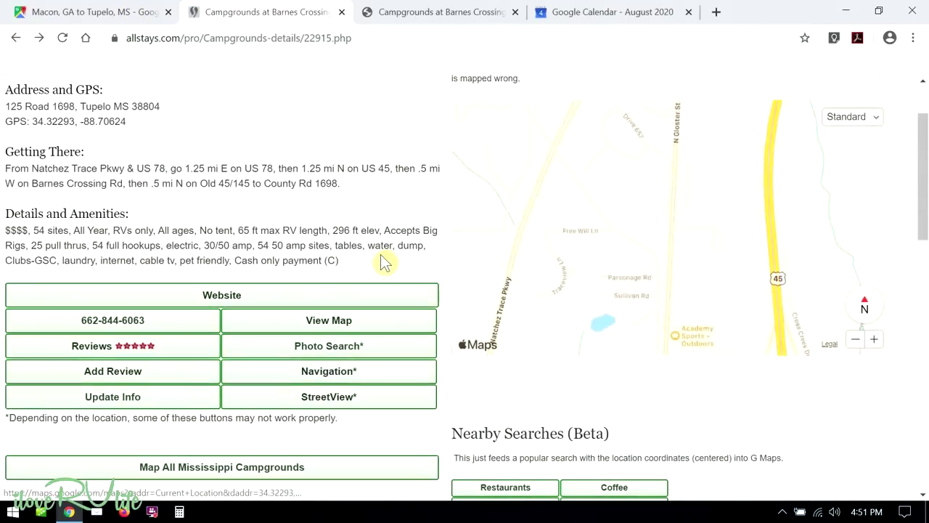
{"action": "scroll", "coordinate": [383, 254], "scroll_direction": "down", "scroll_amount": 3}
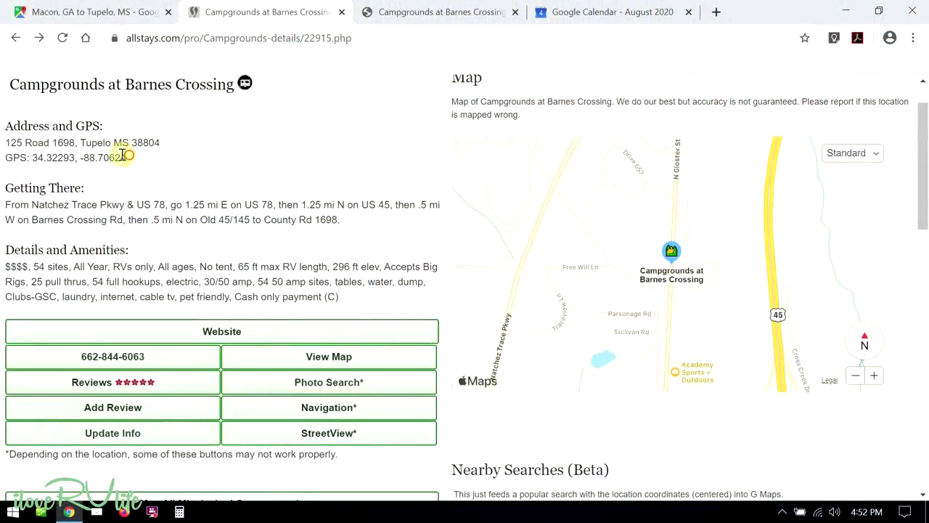
{"action": "left_click_drag", "start_coordinate": [127, 158], "coordinate": [31, 159]}
{"action": "key", "text": "ctrl+c"}
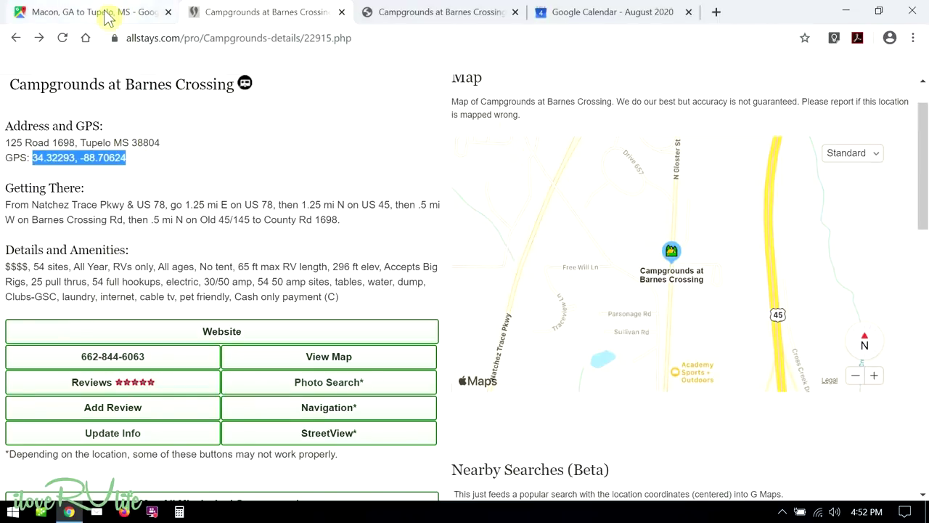
- Change the Macon route's destination from Tupelo to the pasted GPS coordinates
{"action": "left_click", "coordinate": [108, 13]}
{"action": "left_click_drag", "start_coordinate": [185, 155], "coordinate": [105, 157]}
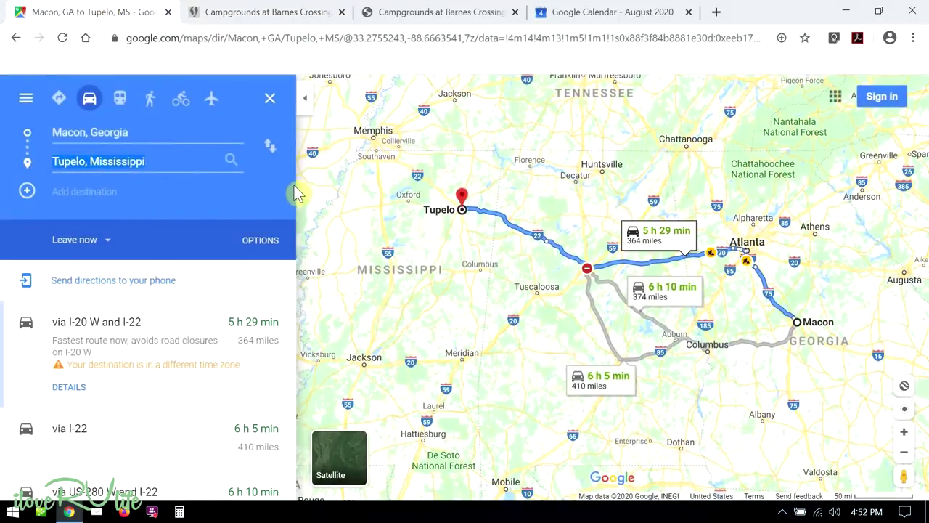
{"action": "key", "text": "ctrl+v"}
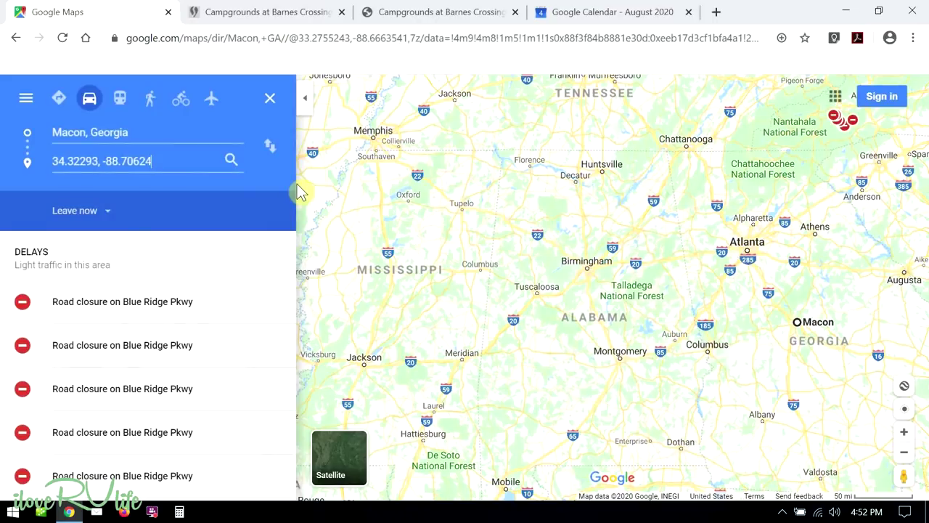
{"action": "left_click", "coordinate": [231, 160]}
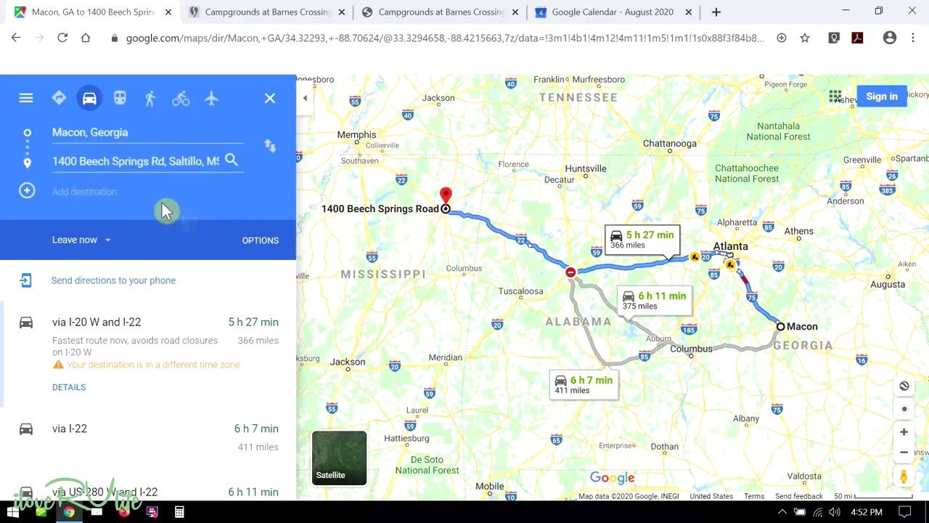
- Copy the route's share link via Share or embed map
{"action": "left_click", "coordinate": [28, 99]}
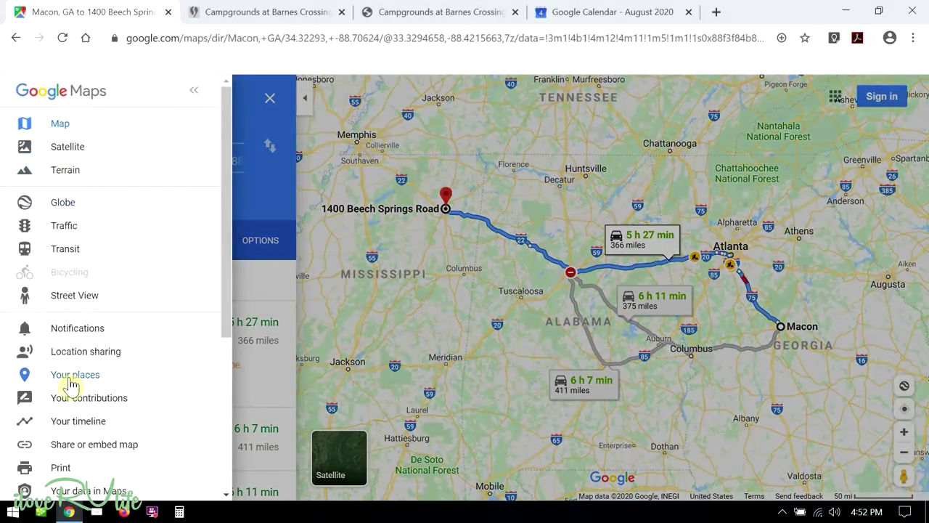
{"action": "left_click", "coordinate": [100, 447]}
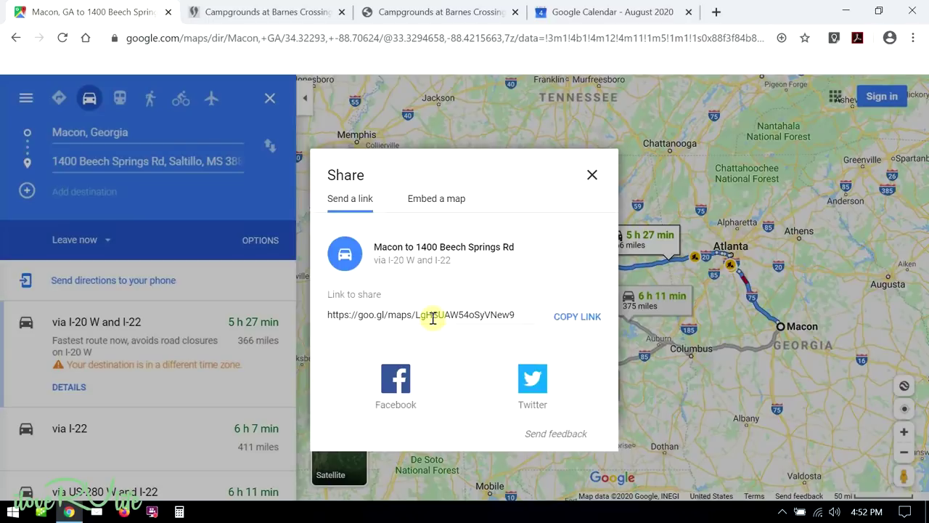
{"action": "left_click", "coordinate": [578, 319]}
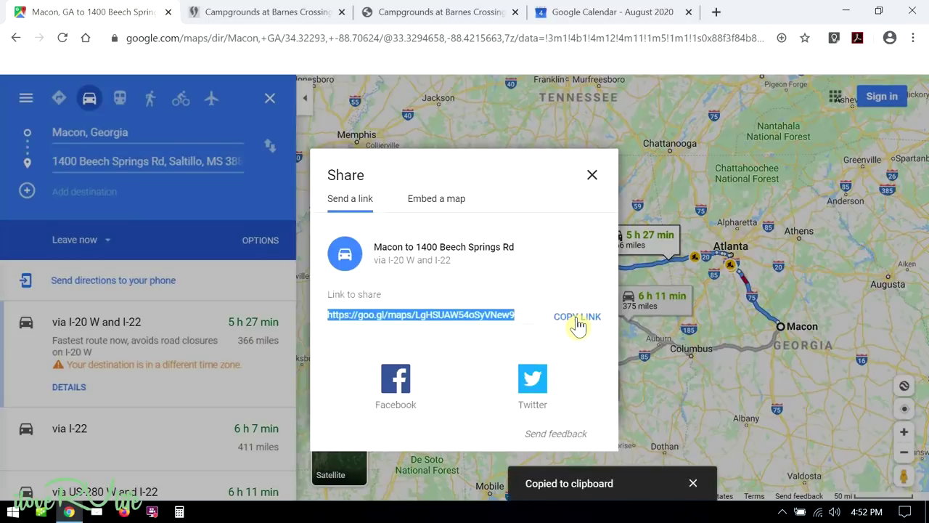
{"action": "left_click", "coordinate": [649, 12]}
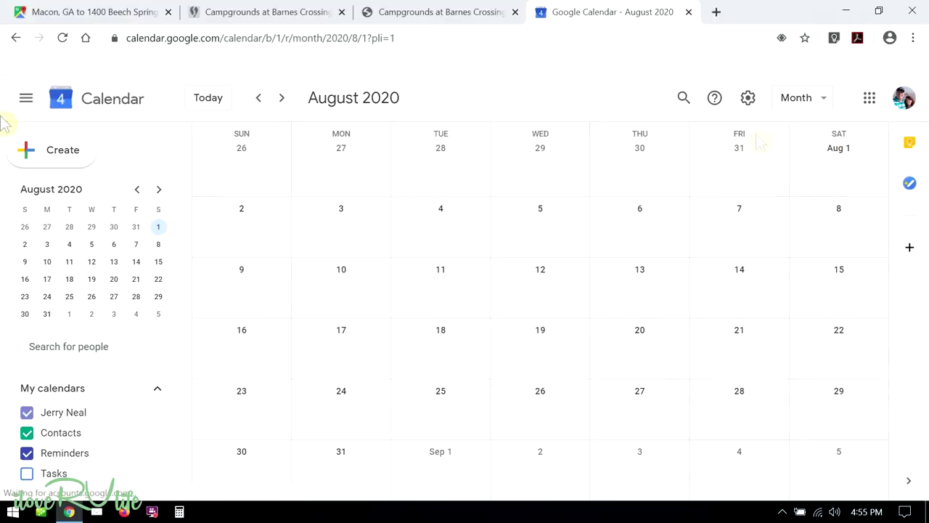
- Create an Aug 1, 2020 event titled 'Tupelo MS' and open its full details page
{"action": "left_click", "coordinate": [57, 151]}
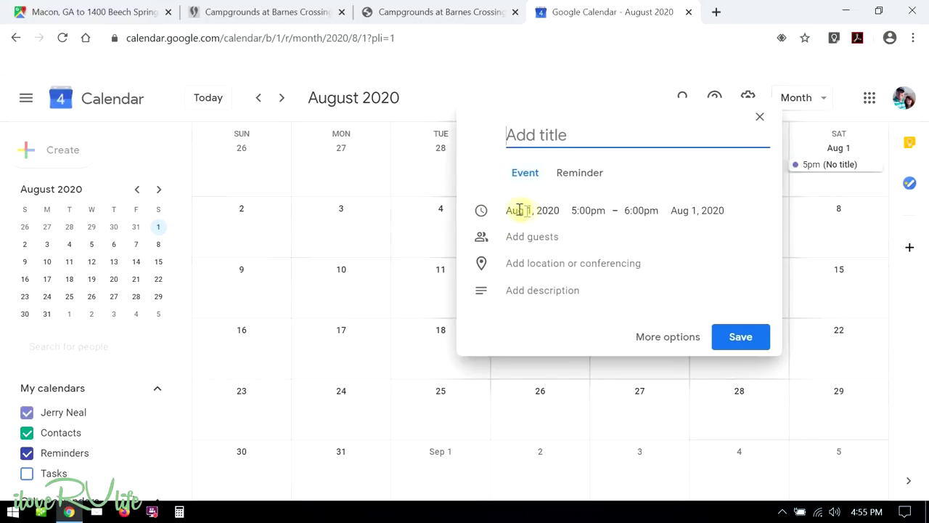
{"action": "type", "text": "Tupelo MS"}
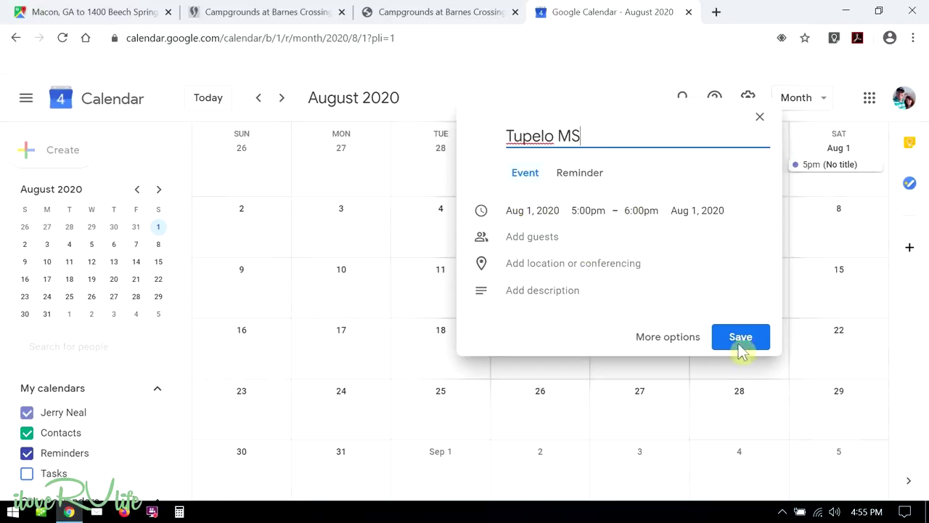
{"action": "left_click", "coordinate": [675, 337]}
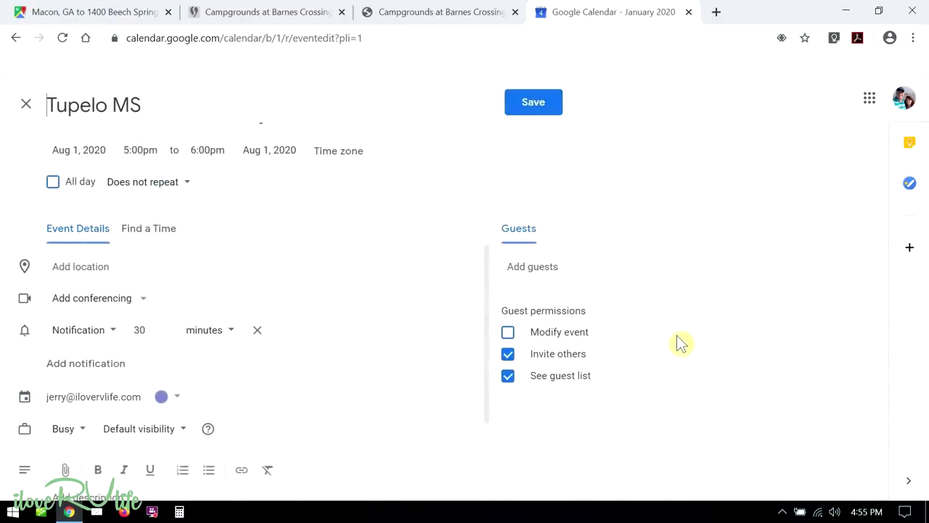
- Make the Tupelo MS event all-day and set its colour to Basil green
{"action": "left_click", "coordinate": [53, 182]}
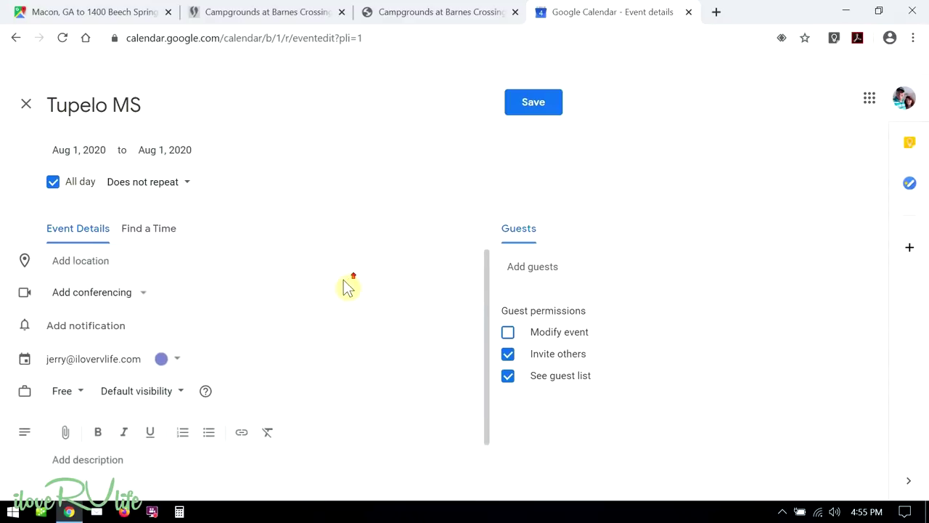
{"action": "left_click", "coordinate": [179, 361]}
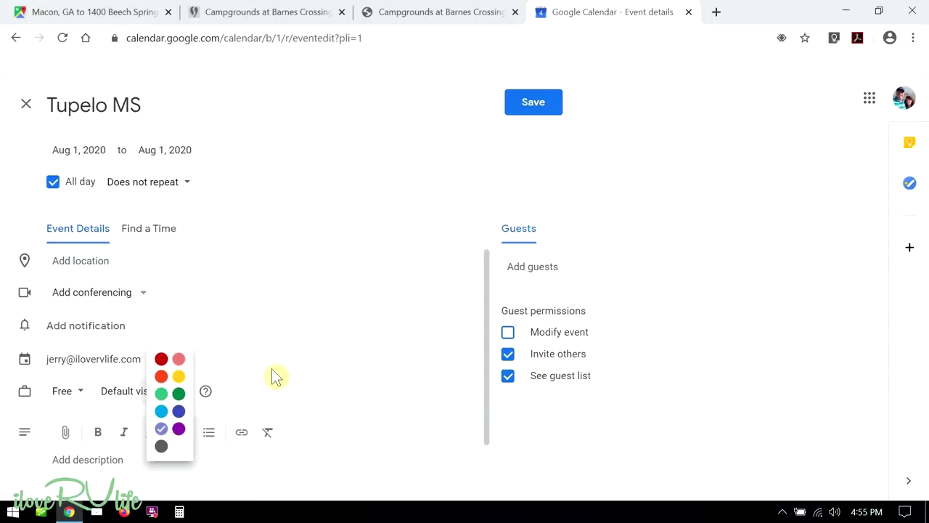
{"action": "left_click", "coordinate": [179, 394]}
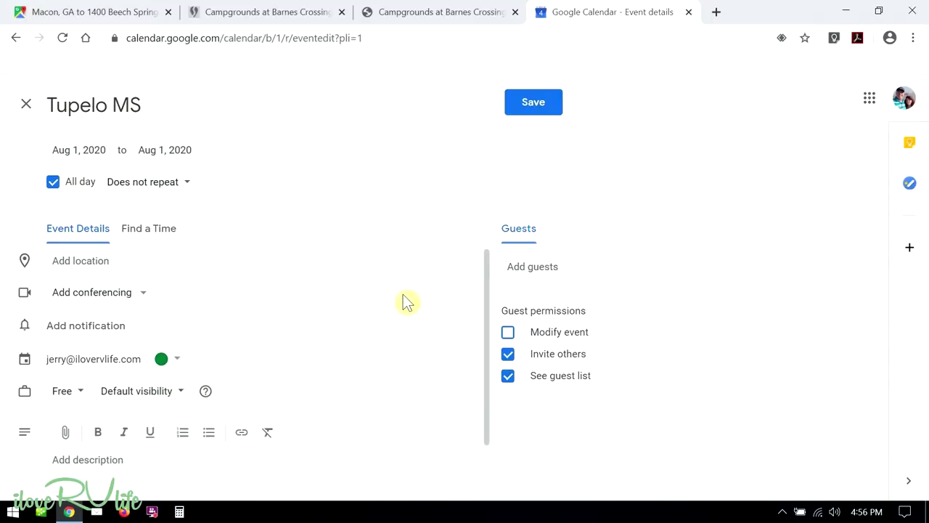
{"action": "left_click", "coordinate": [179, 358]}
{"action": "left_click", "coordinate": [163, 360]}
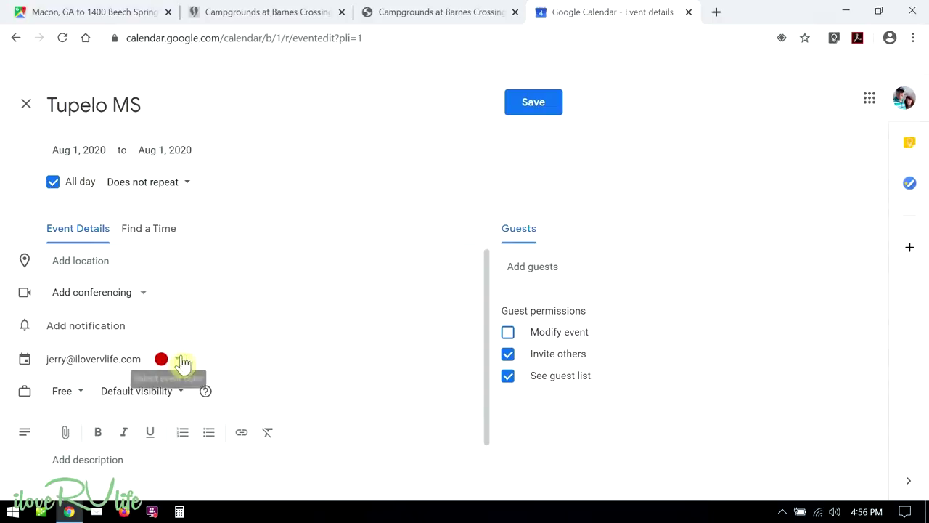
{"action": "left_click", "coordinate": [182, 361]}
{"action": "left_click", "coordinate": [181, 393]}
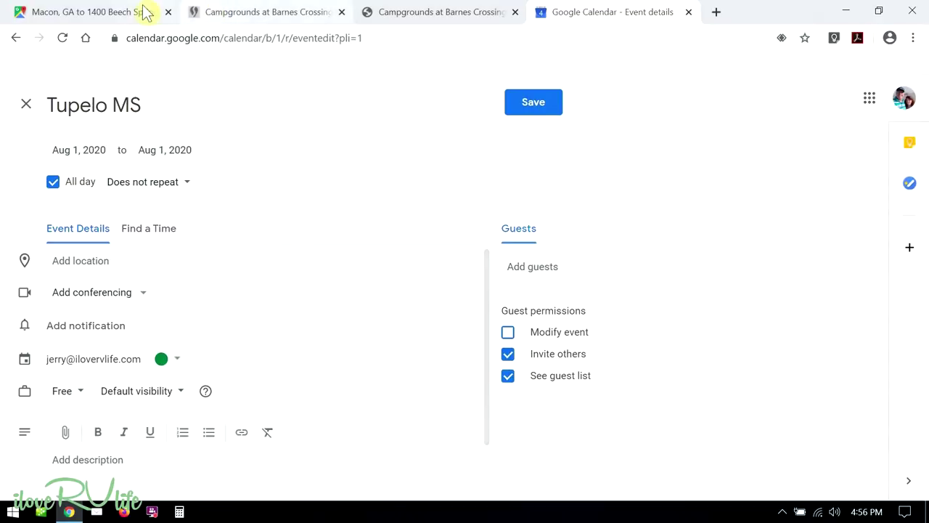
{"action": "left_click", "coordinate": [143, 14]}
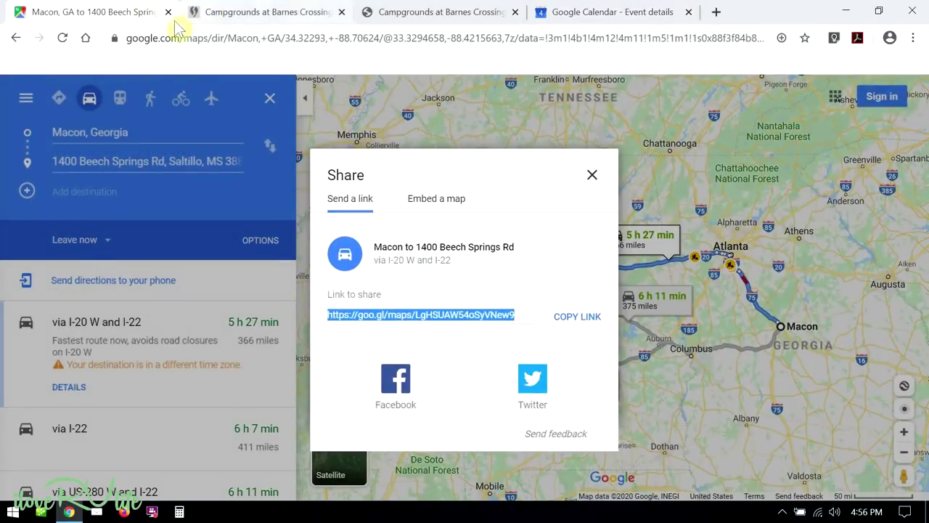
- Start the description with 'Directions:' followed by the pasted Google Maps share link
{"action": "left_click", "coordinate": [617, 12]}
{"action": "scroll", "coordinate": [160, 429], "scroll_direction": "down", "scroll_amount": 1}
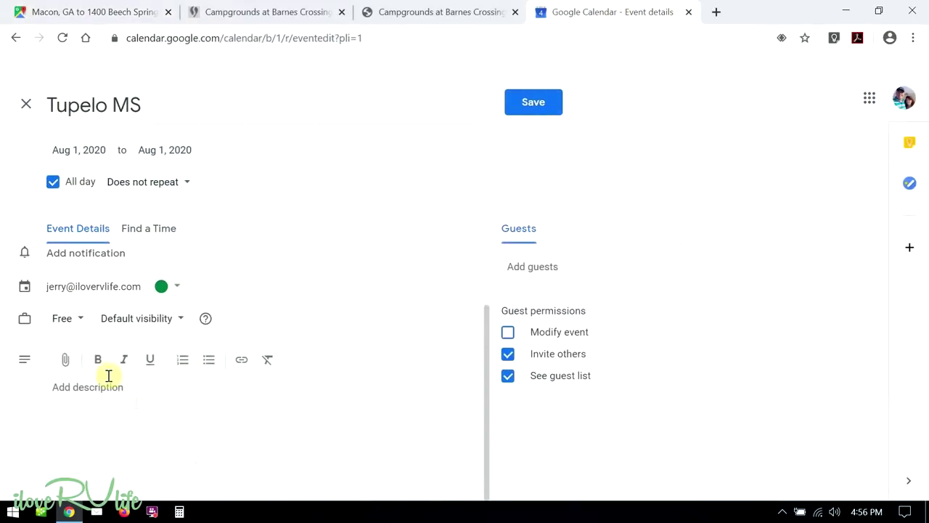
{"action": "type", "text": "dir"}
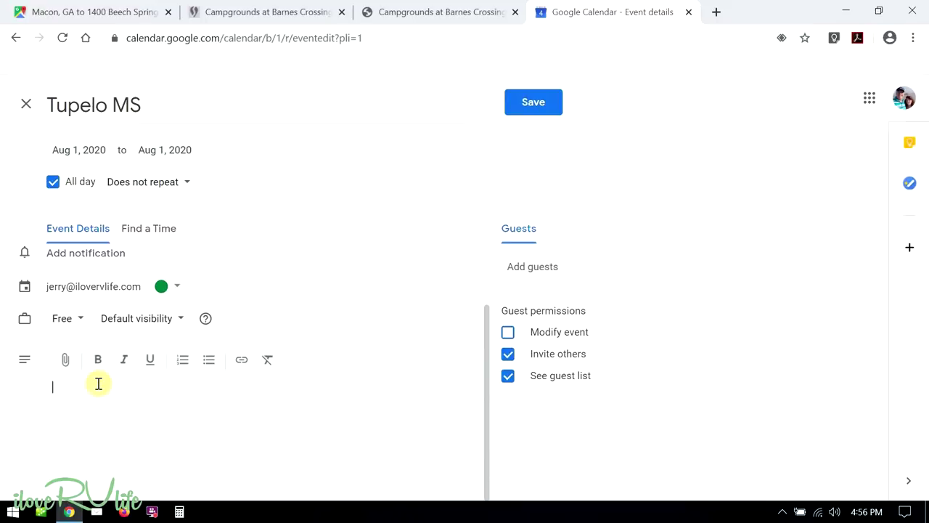
{"action": "type", "text": "ections"}
{"action": "key", "text": "ctrl+v"}
{"action": "key", "text": "Return"}
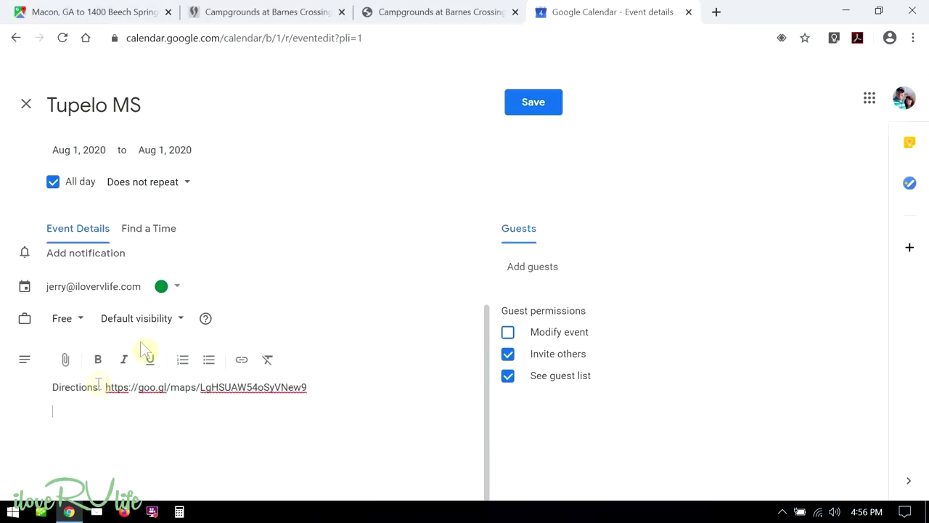
- Paste the campground's address and GPS lines from AllStays below the directions link
{"action": "left_click", "coordinate": [270, 18]}
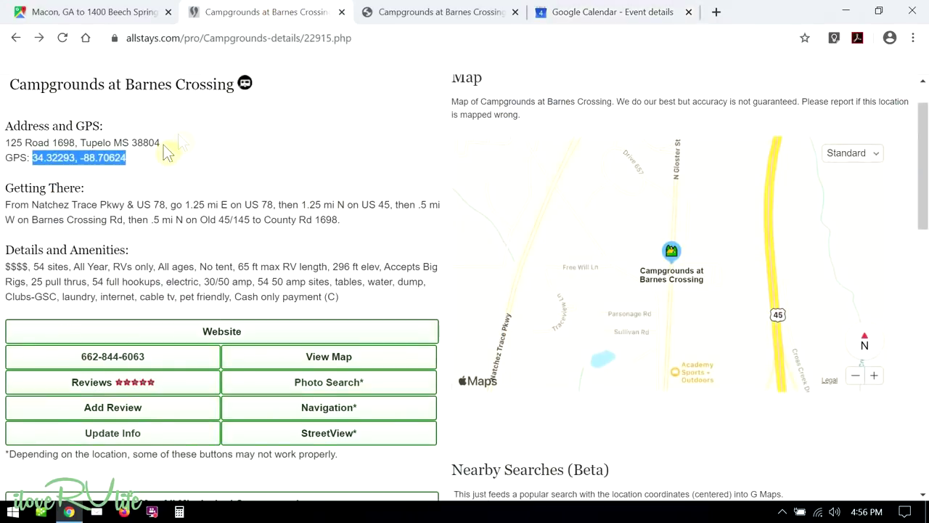
{"action": "left_click", "coordinate": [139, 163]}
{"action": "left_click_drag", "start_coordinate": [138, 163], "coordinate": [5, 143]}
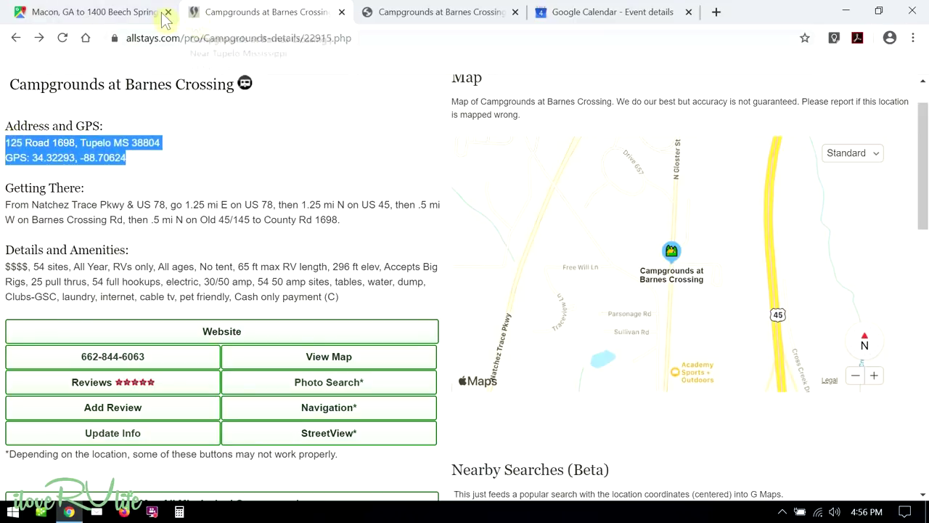
{"action": "left_click", "coordinate": [617, 15]}
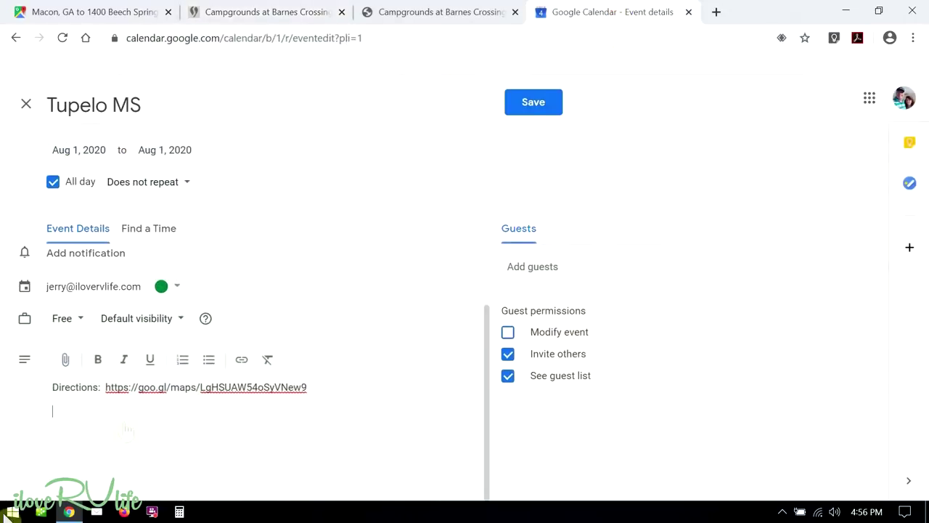
{"action": "left_click", "coordinate": [91, 406]}
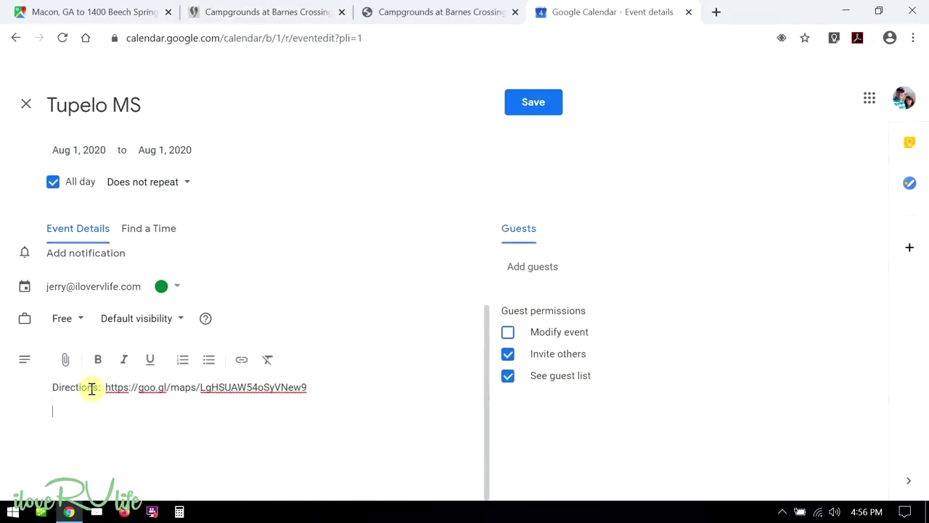
{"action": "key", "text": "ctrl+v"}
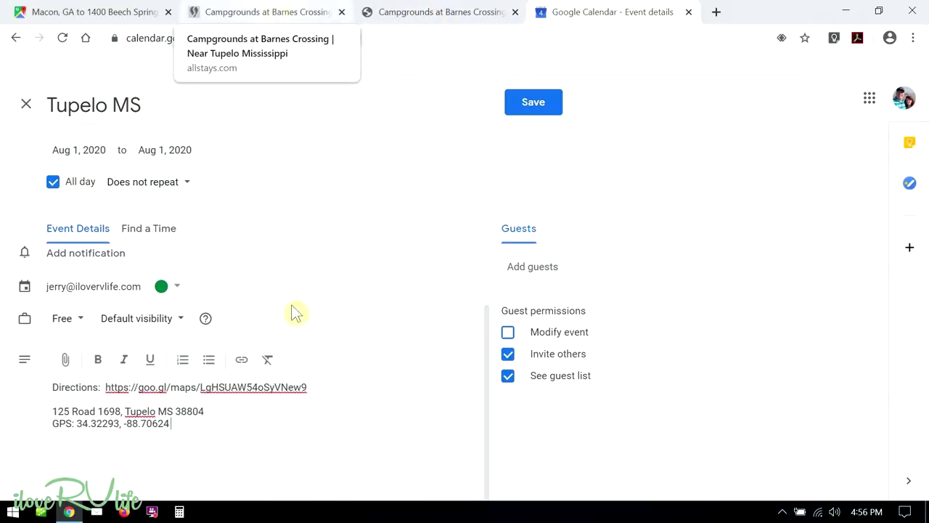
- Set the event location to 34.32293, -88.70624, copied from the description
{"action": "left_click", "coordinate": [207, 431]}
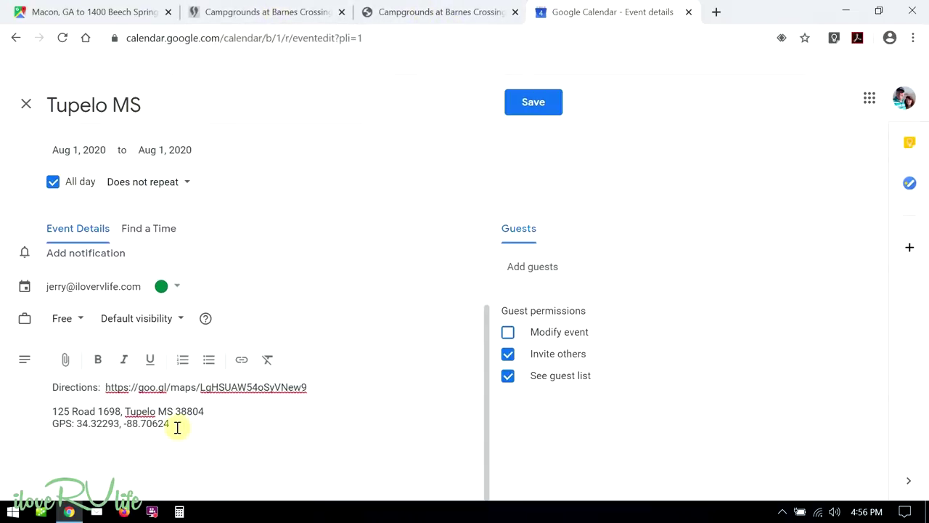
{"action": "left_click_drag", "start_coordinate": [172, 427], "coordinate": [78, 423]}
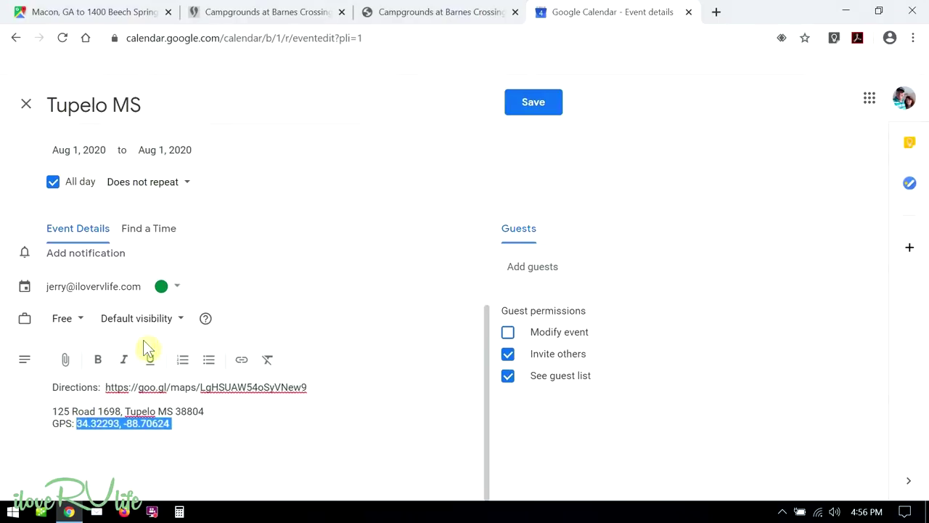
{"action": "scroll", "coordinate": [209, 336], "scroll_direction": "up", "scroll_amount": 2}
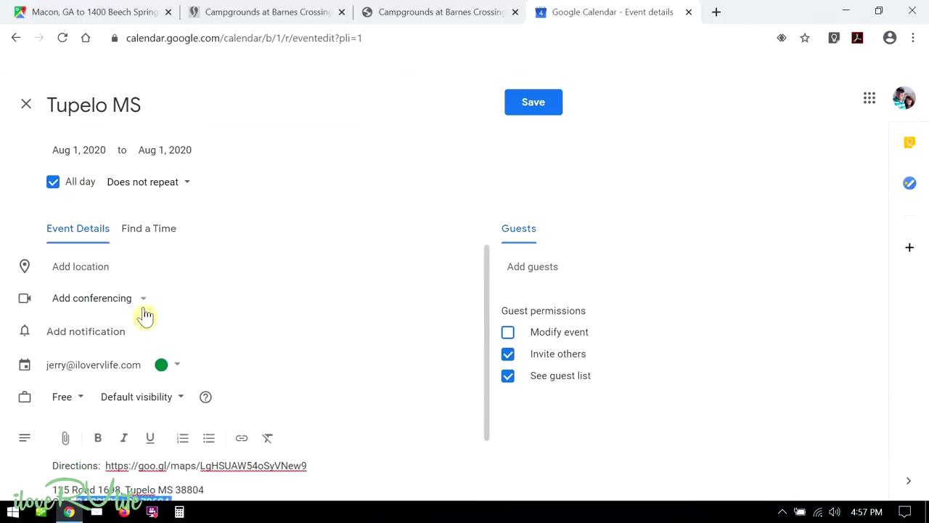
{"action": "left_click", "coordinate": [71, 262]}
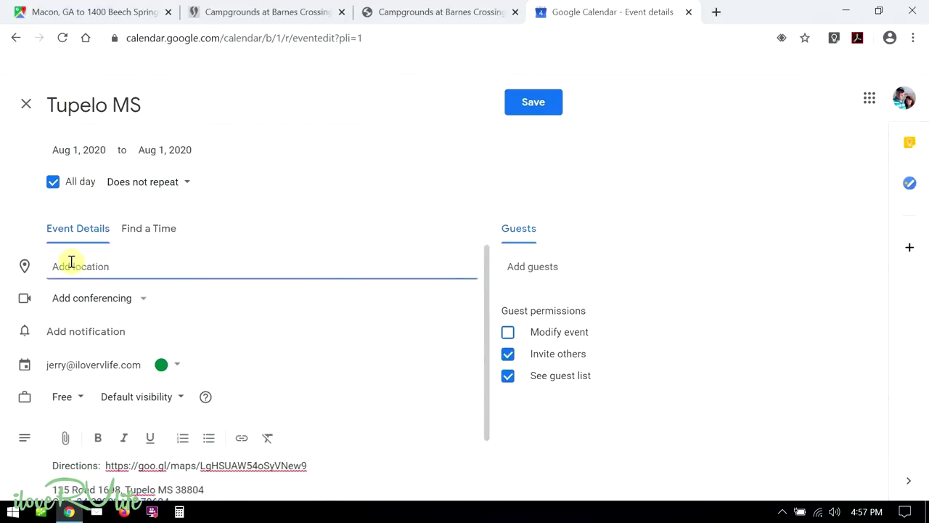
{"action": "key", "text": "ctrl+v"}
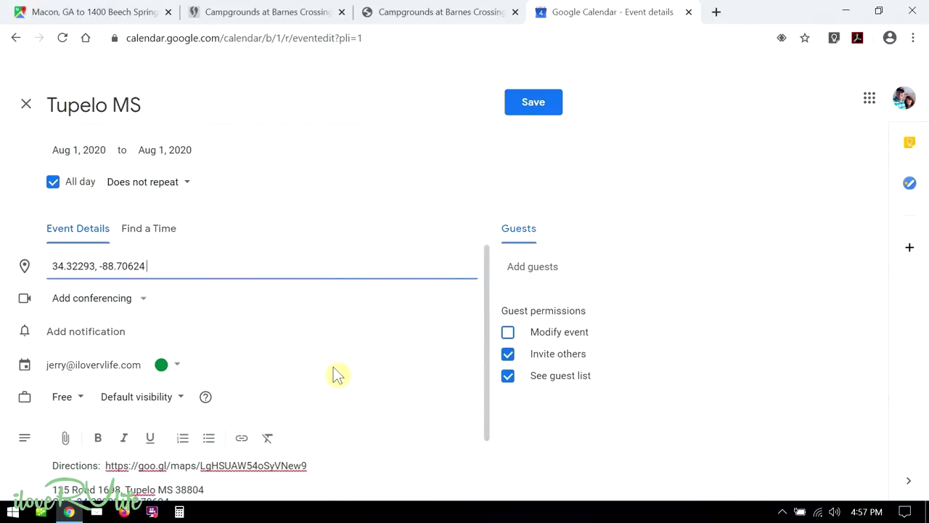
{"action": "left_click", "coordinate": [340, 405]}
{"action": "scroll", "coordinate": [346, 437], "scroll_direction": "down", "scroll_amount": 2}
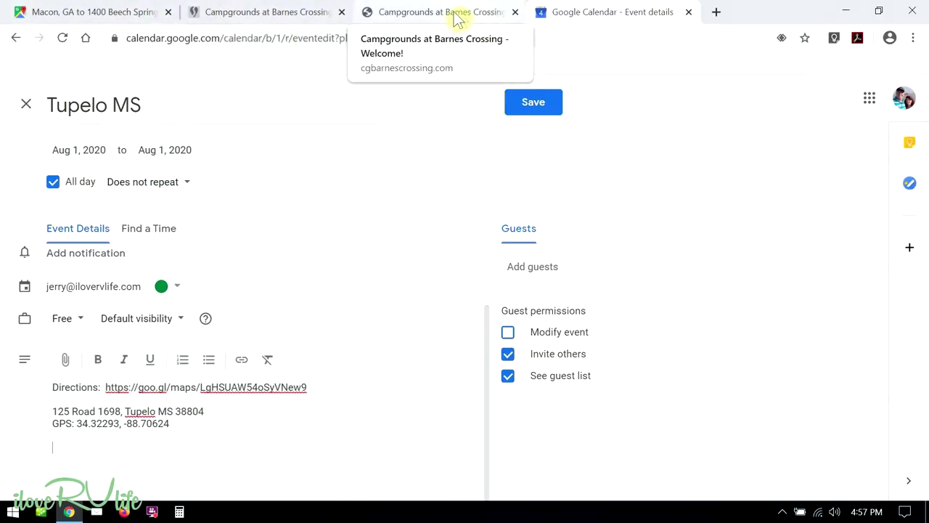
- Paste the campground's phone number from AllStays below the GPS line
{"action": "left_click", "coordinate": [262, 11]}
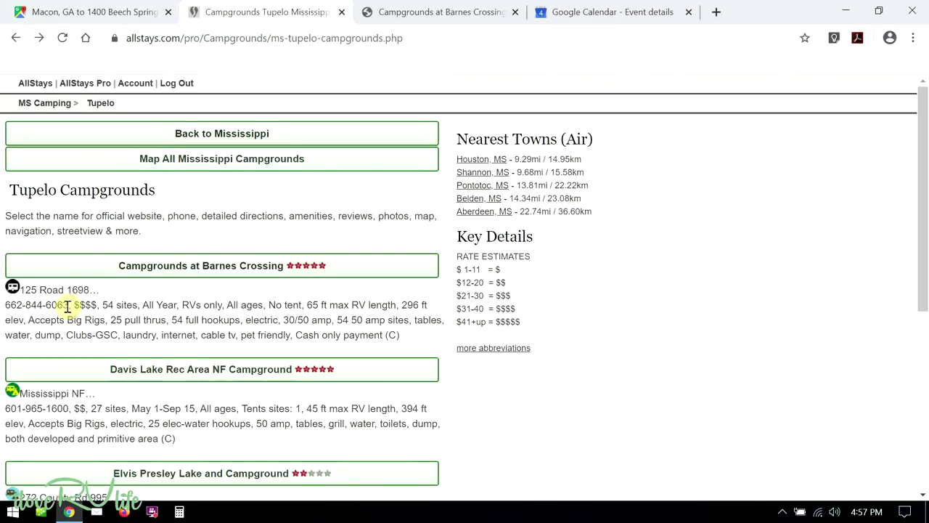
{"action": "left_click_drag", "start_coordinate": [70, 305], "coordinate": [6, 311]}
{"action": "key", "text": "ctrl+c"}
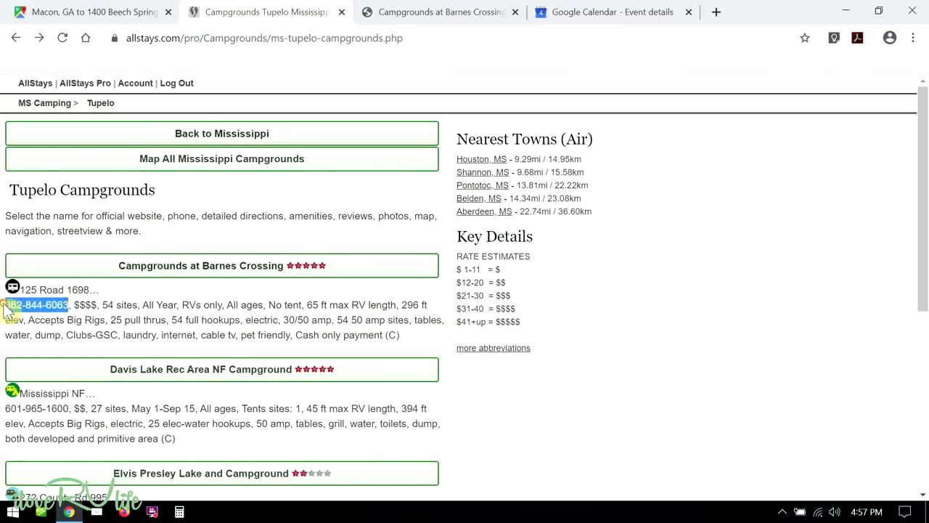
{"action": "left_click", "coordinate": [632, 12]}
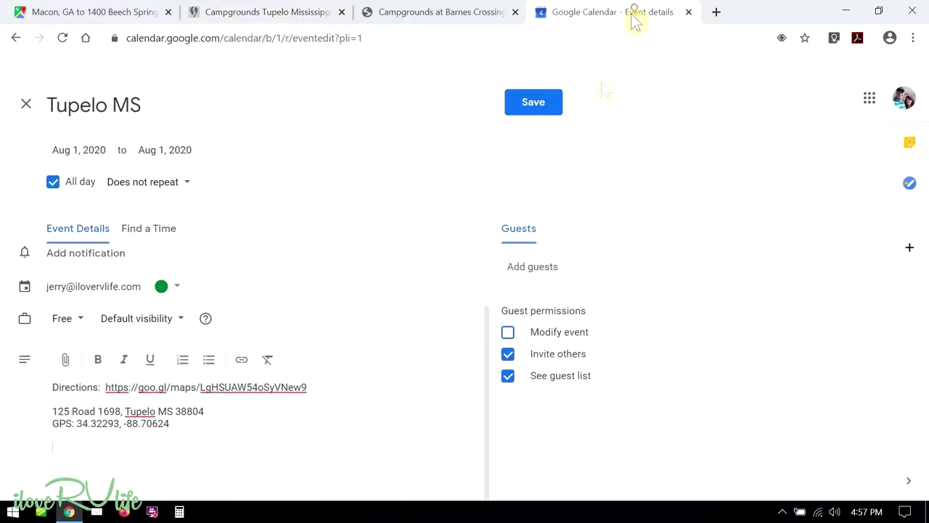
{"action": "left_click", "coordinate": [160, 445]}
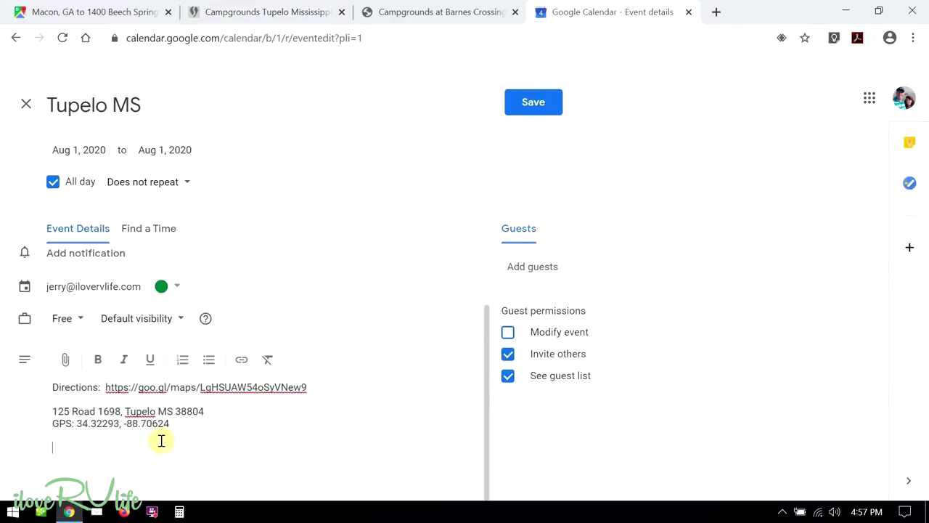
{"action": "key", "text": "ctrl+v"}
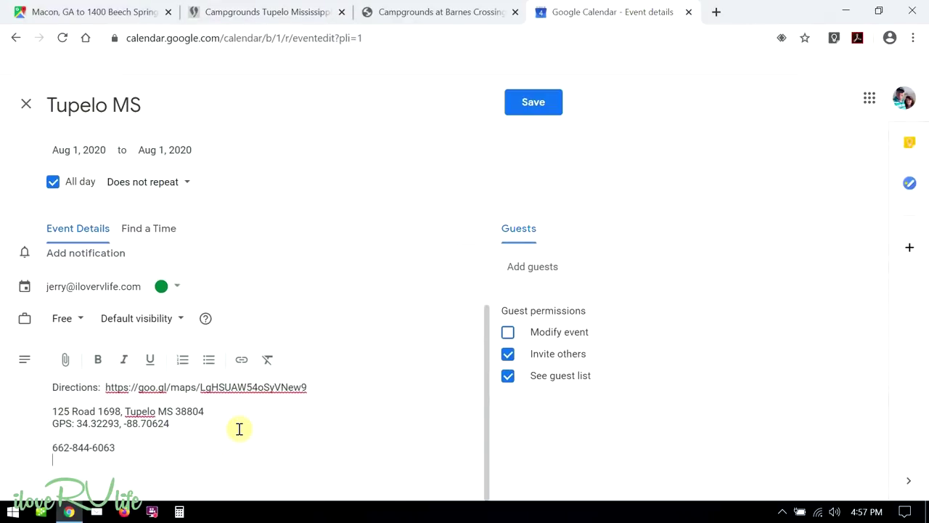
- Add a reservation number line to the description and save the event
{"action": "key", "text": "Return"}
{"action": "key", "text": "Return"}
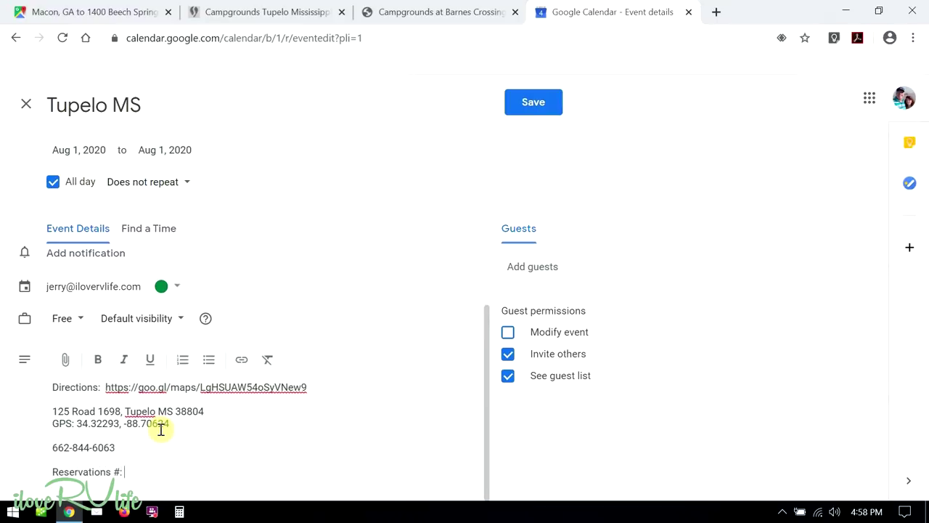
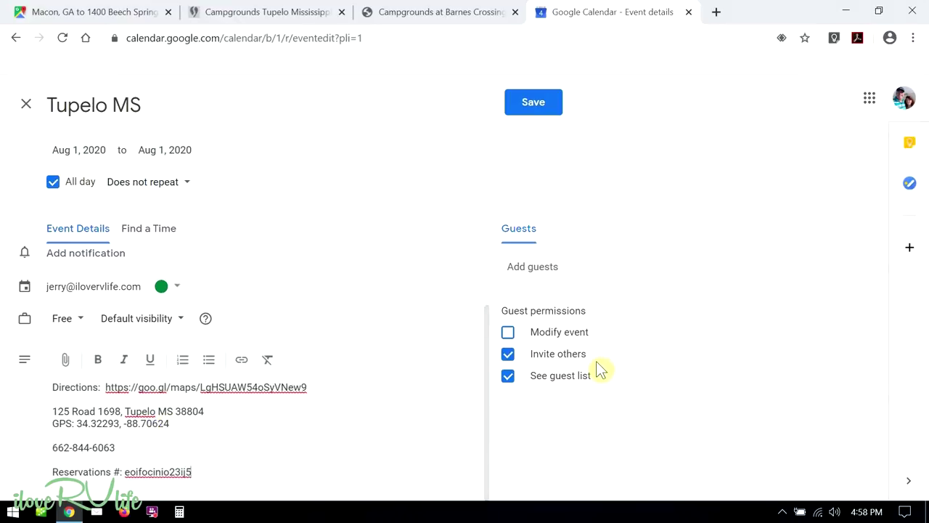
{"action": "left_click", "coordinate": [531, 106]}
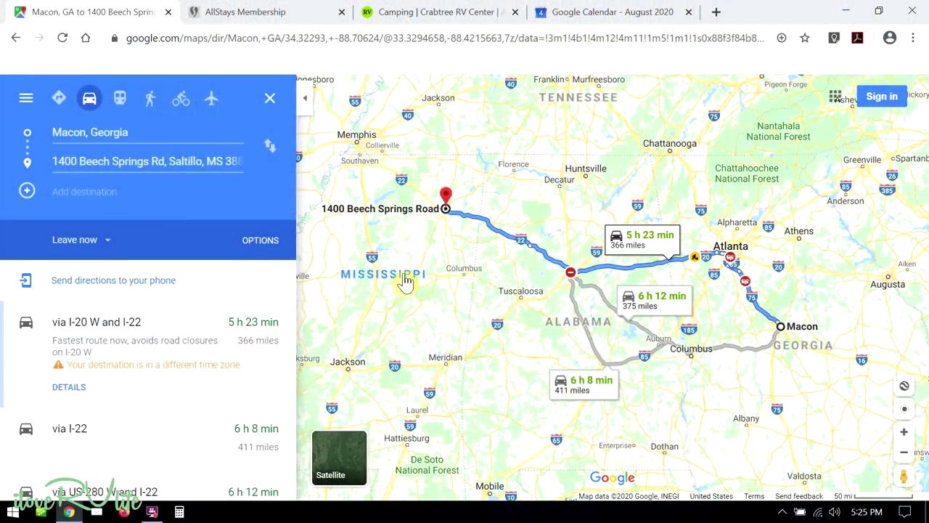
- Pan the map to centre the Macon to Saltillo route
{"action": "left_click_drag", "start_coordinate": [405, 281], "coordinate": [742, 363]}
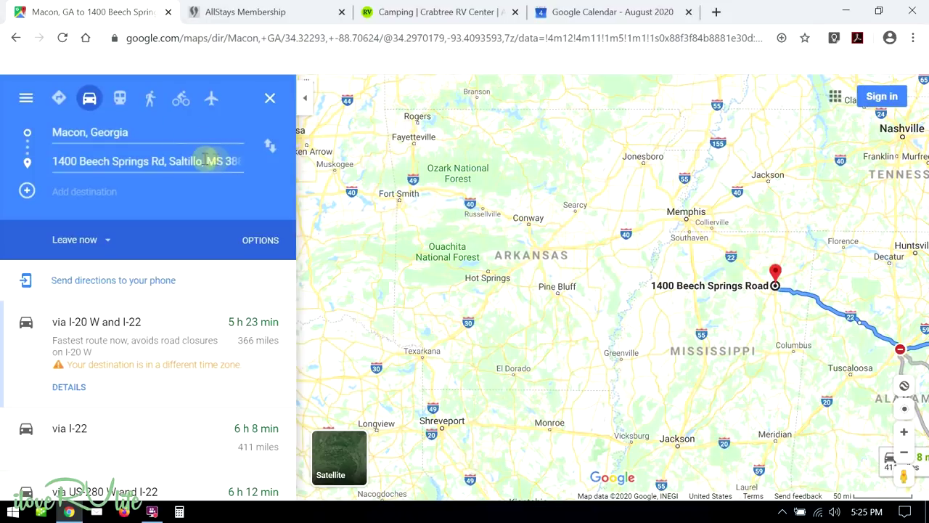
- Reverse the route to start at Saltillo and set the destination to Fort Smith, AR
{"action": "left_click", "coordinate": [269, 146]}
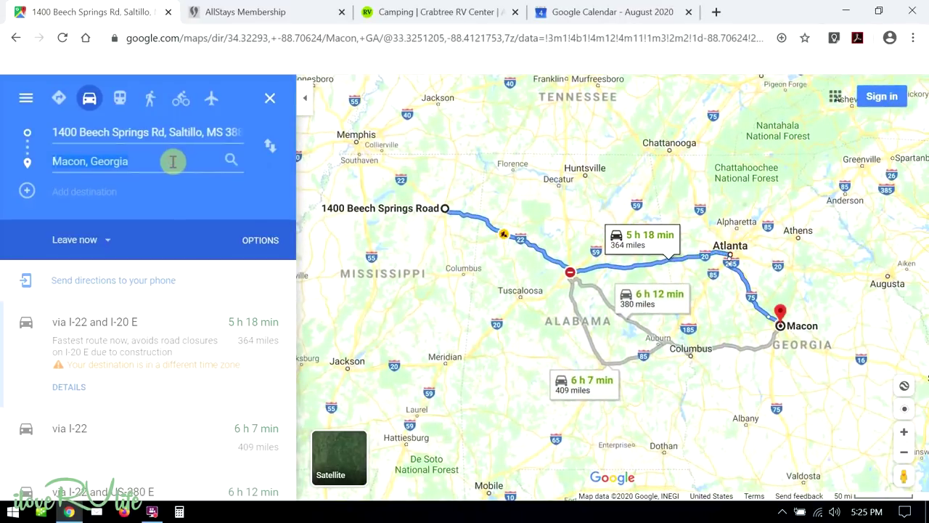
{"action": "type", "text": "fort"}
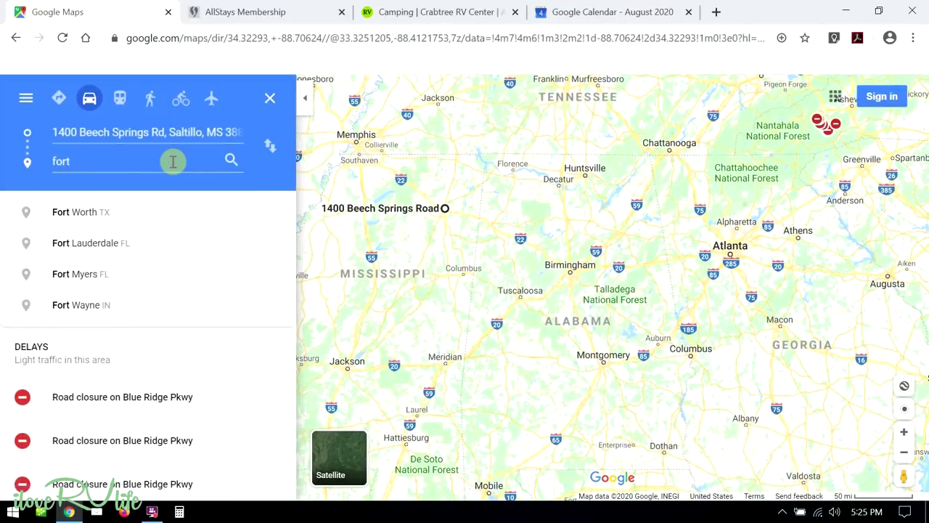
{"action": "type", "text": "mi"}
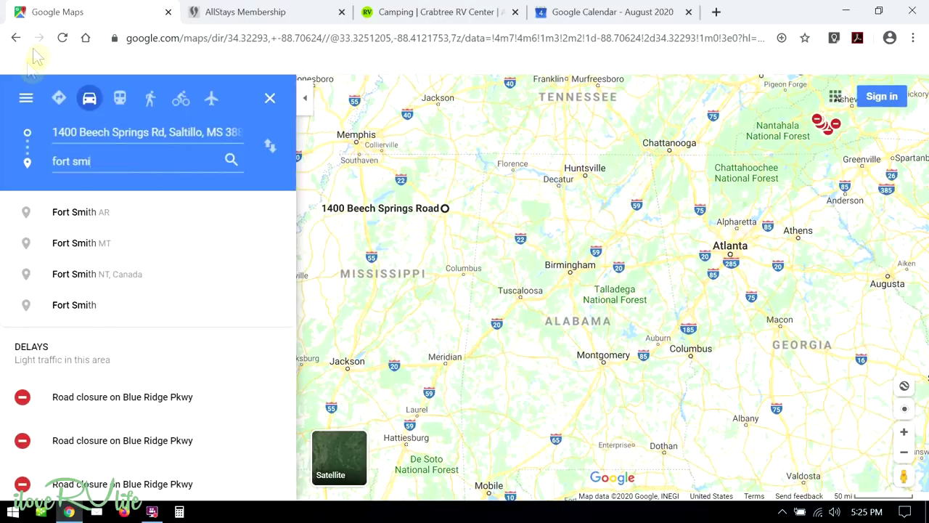
{"action": "left_click", "coordinate": [91, 215]}
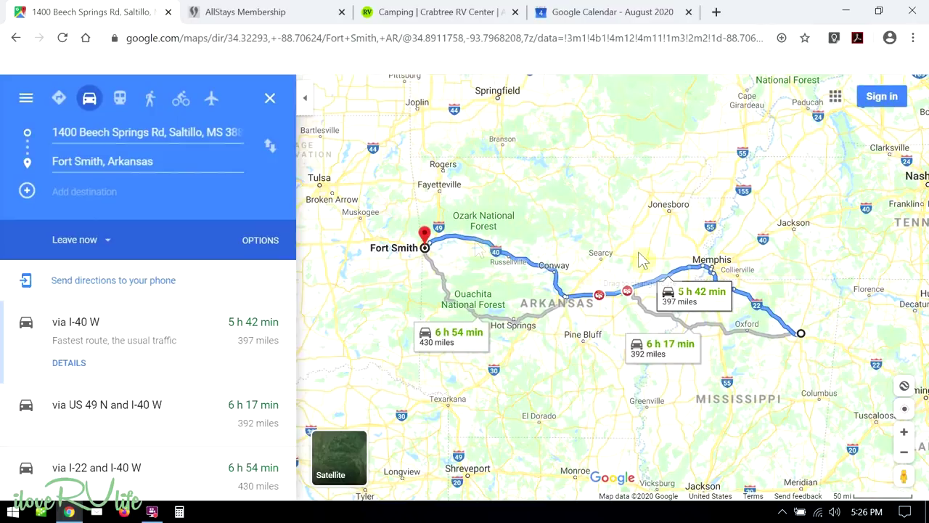
- Browse the Fort Smith, Arkansas campgrounds in AllStays' text-only camping list
{"action": "left_click", "coordinate": [291, 22]}
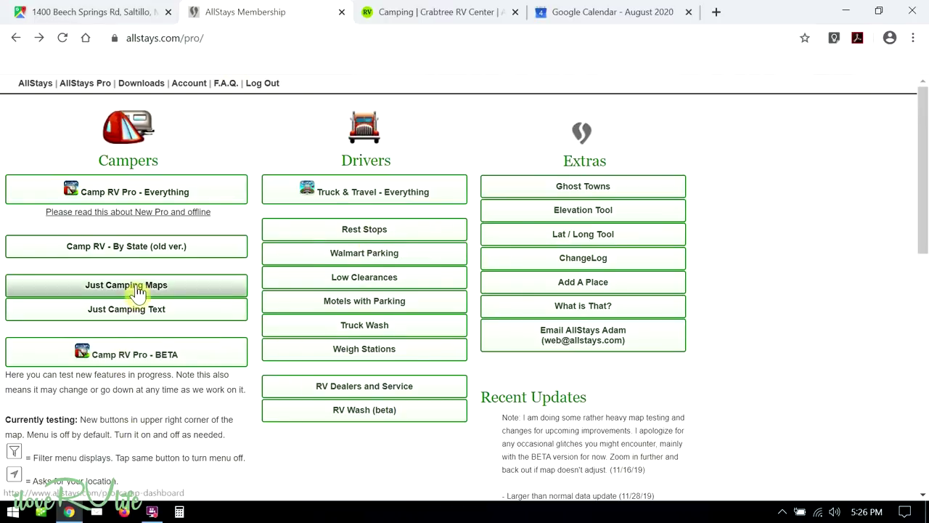
{"action": "left_click", "coordinate": [137, 314]}
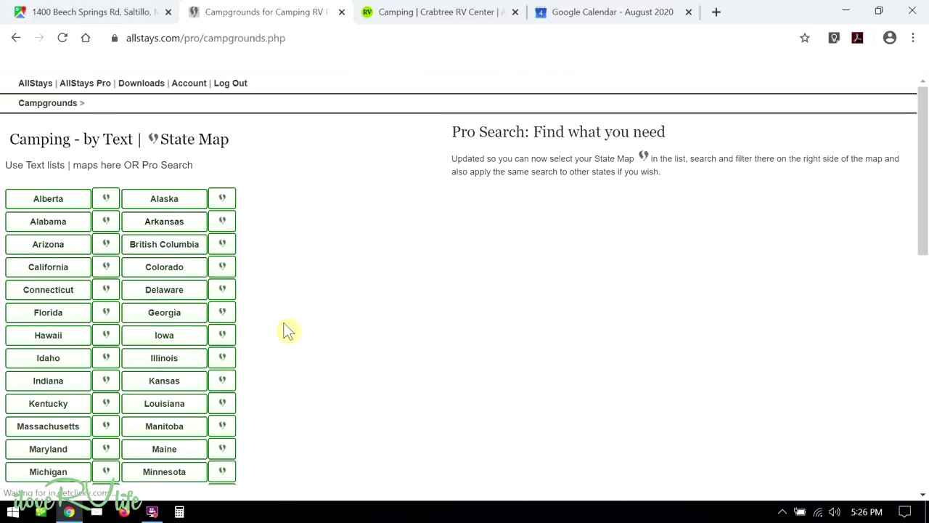
{"action": "left_click", "coordinate": [174, 221]}
{"action": "scroll", "coordinate": [319, 320], "scroll_direction": "down", "scroll_amount": 1}
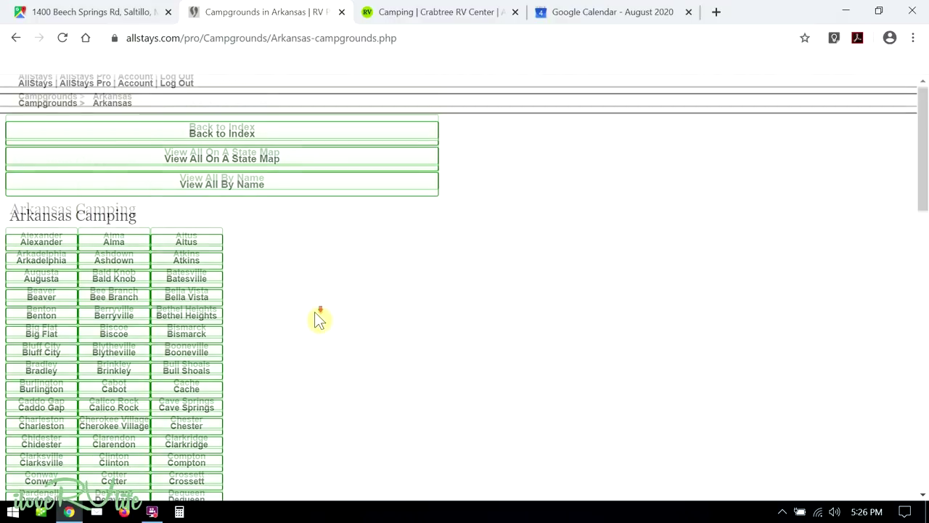
{"action": "scroll", "coordinate": [320, 319], "scroll_direction": "down", "scroll_amount": 5}
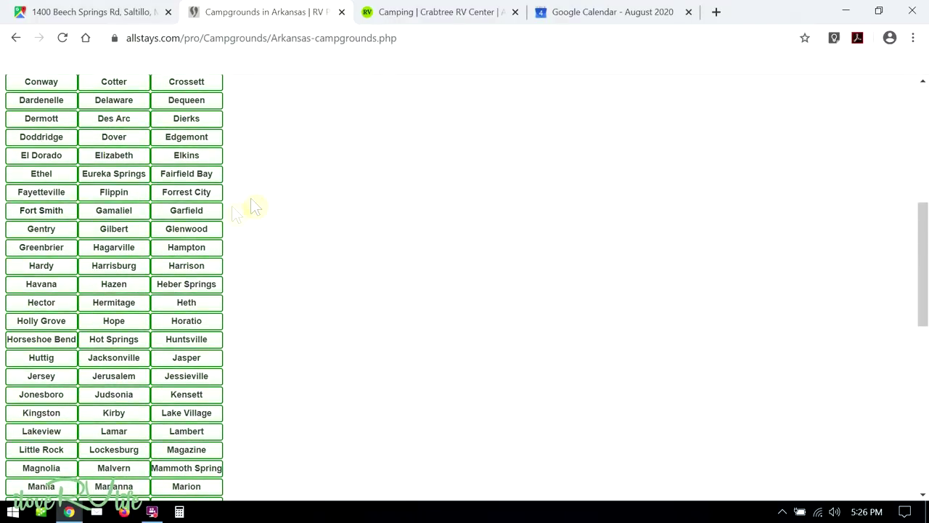
{"action": "left_click", "coordinate": [59, 210]}
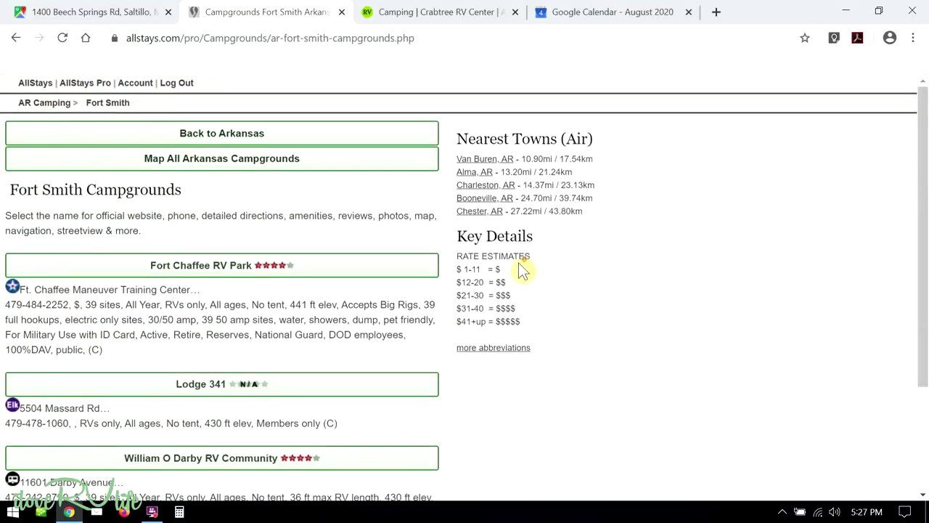
{"action": "scroll", "coordinate": [522, 269], "scroll_direction": "down", "scroll_amount": 2}
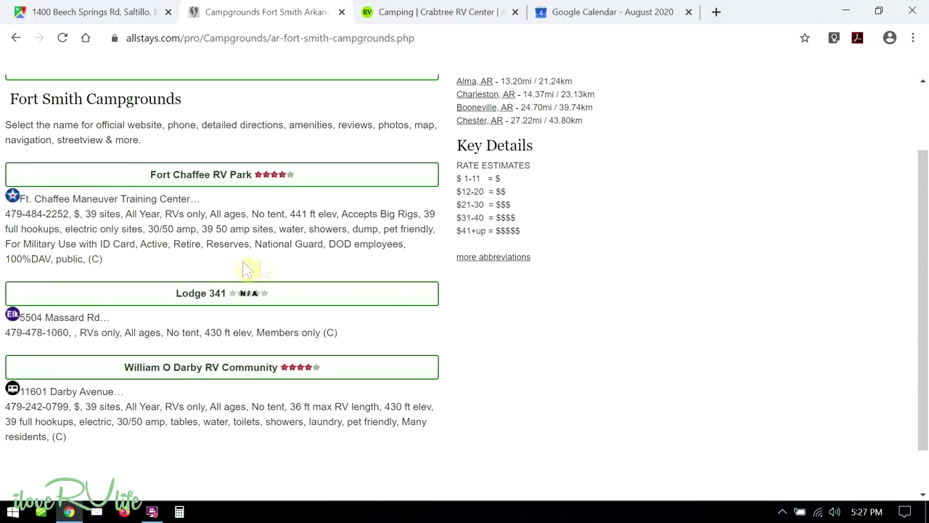
{"action": "scroll", "coordinate": [263, 270], "scroll_direction": "up", "scroll_amount": 2}
- Back out to the state list and enter the AllStays Pro explore menu
{"action": "left_click", "coordinate": [16, 38]}
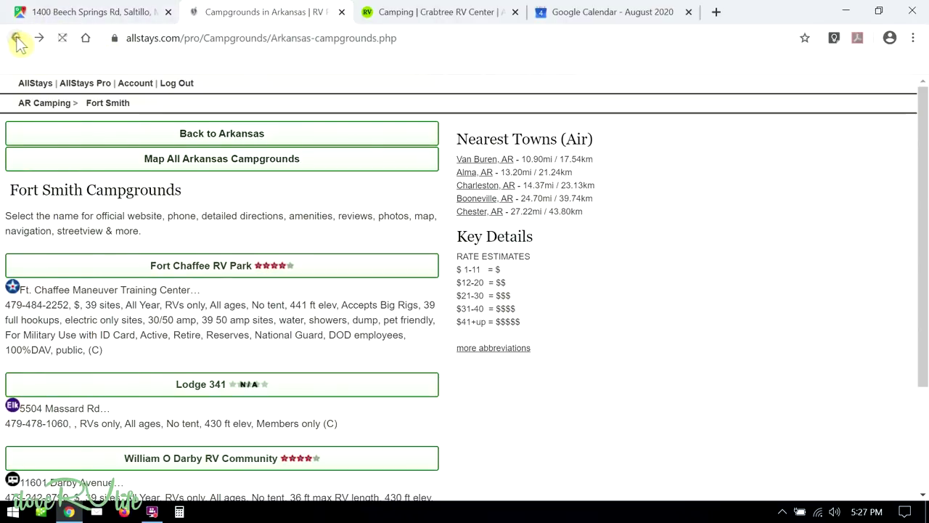
{"action": "left_click", "coordinate": [16, 39]}
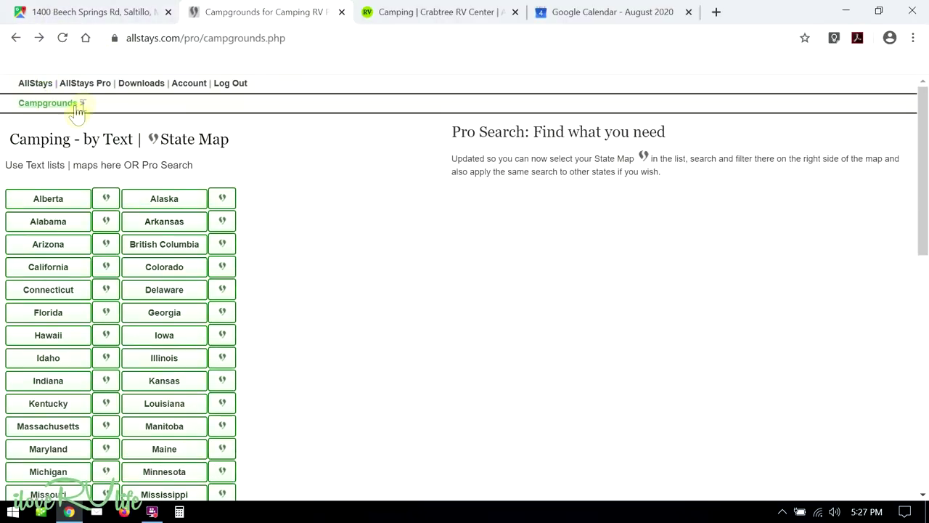
{"action": "left_click", "coordinate": [87, 84]}
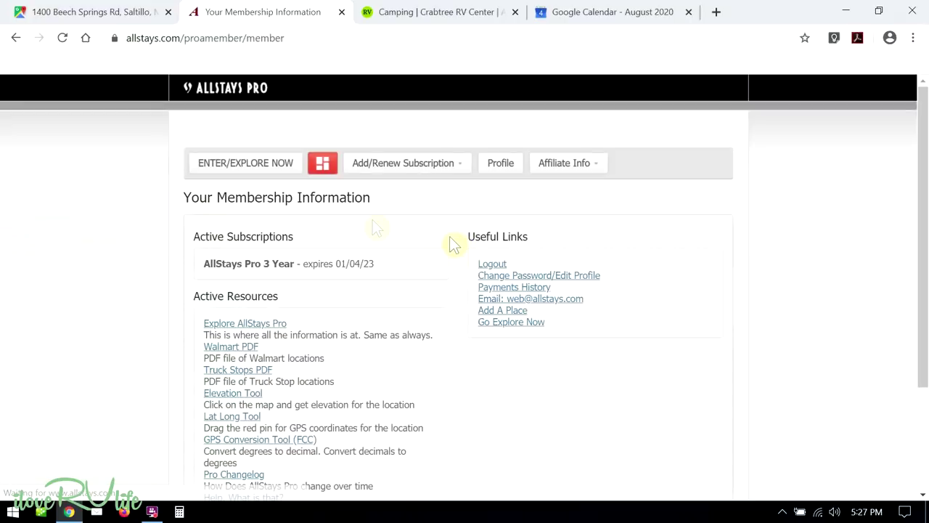
{"action": "left_click", "coordinate": [249, 164]}
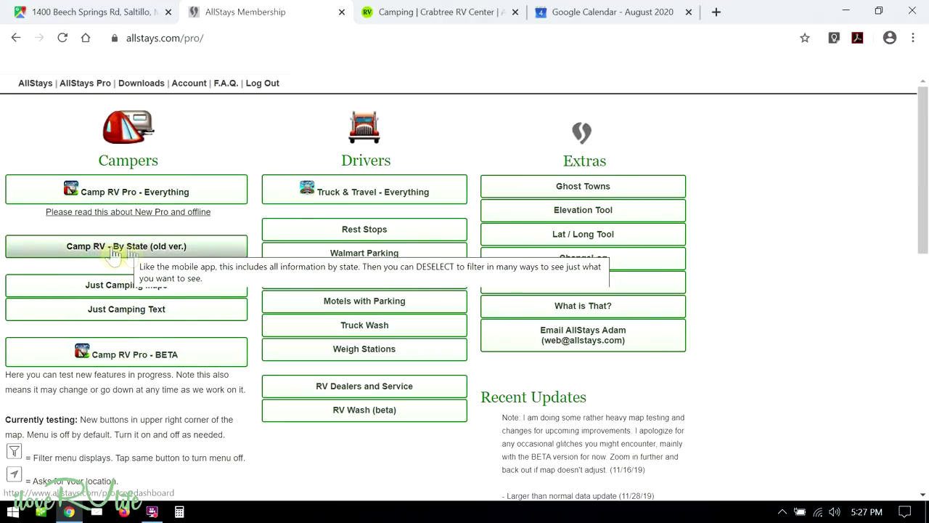
- Open the camping map by state, hide fuel stops and stores, and show Arkansas
{"action": "left_click", "coordinate": [128, 250]}
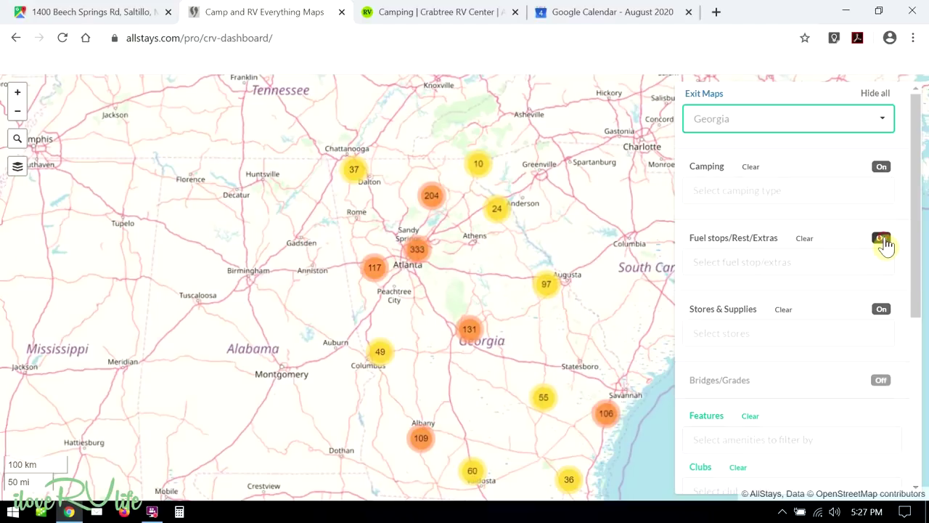
{"action": "left_click", "coordinate": [881, 239]}
{"action": "left_click", "coordinate": [882, 276]}
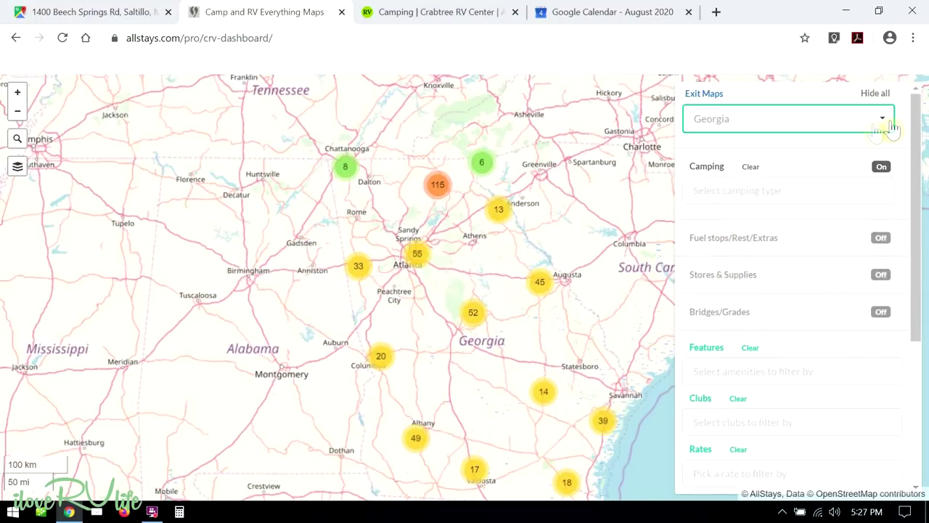
{"action": "left_click", "coordinate": [886, 122]}
{"action": "scroll", "coordinate": [846, 160], "scroll_direction": "up", "scroll_amount": 5}
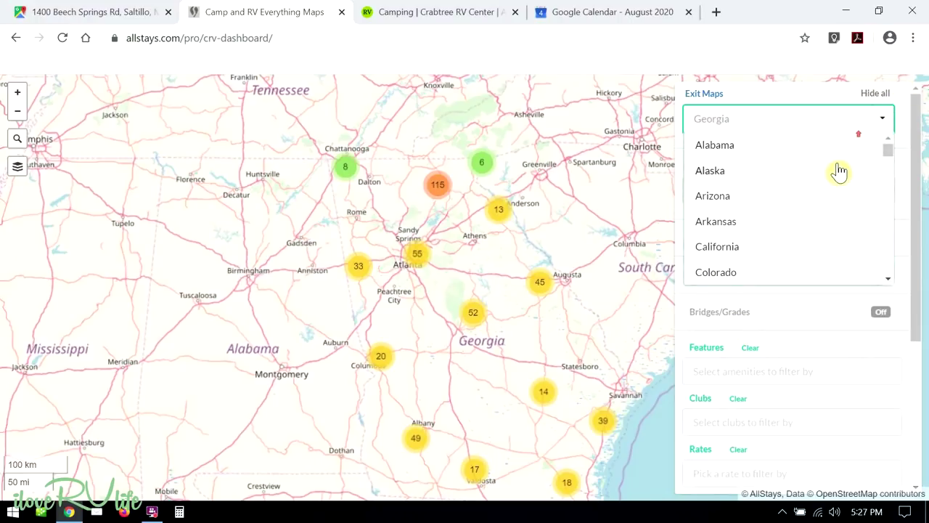
{"action": "left_click", "coordinate": [751, 227]}
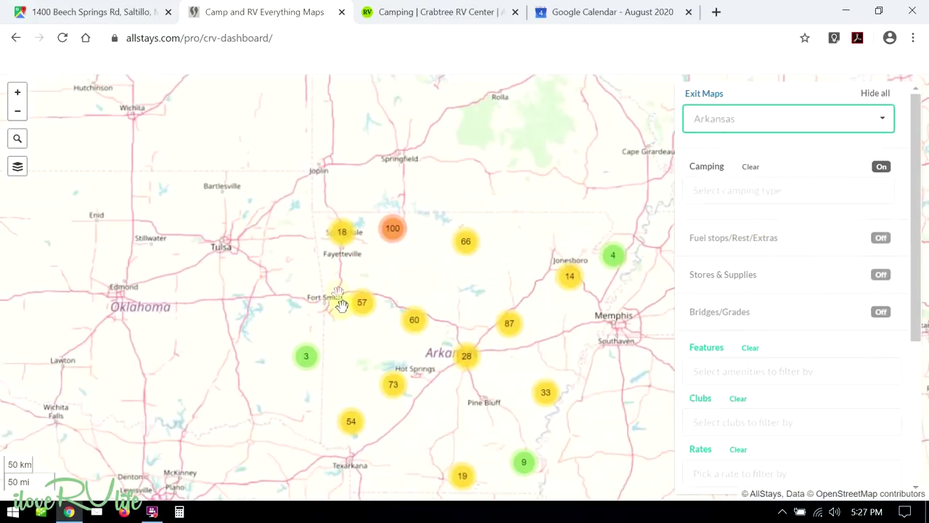
- Zoom to Fort Smith and open Crabtree RV Park's details and traveler reviews
{"action": "left_click_drag", "start_coordinate": [310, 291], "coordinate": [358, 227]}
{"action": "scroll", "coordinate": [327, 225], "scroll_direction": "down", "scroll_amount": 3}
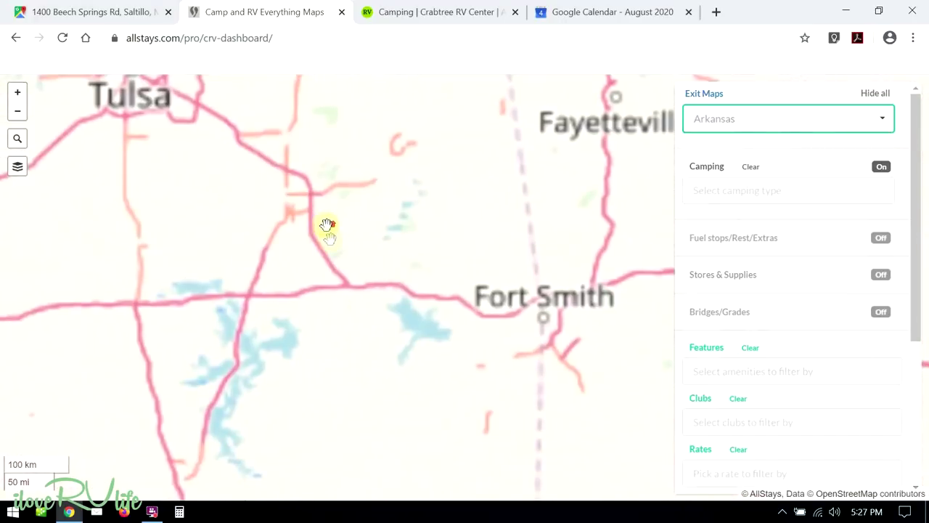
{"action": "left_click_drag", "start_coordinate": [395, 282], "coordinate": [206, 268]}
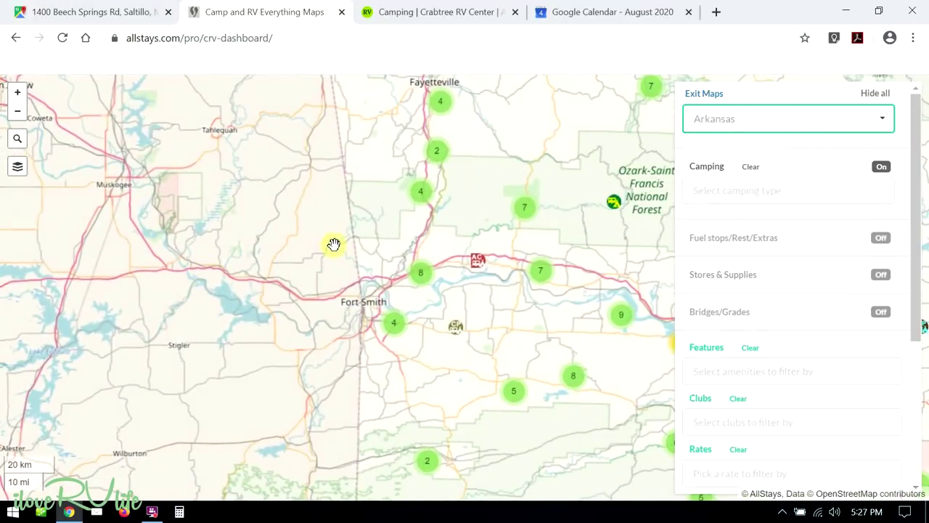
{"action": "left_click_drag", "start_coordinate": [356, 218], "coordinate": [299, 232]}
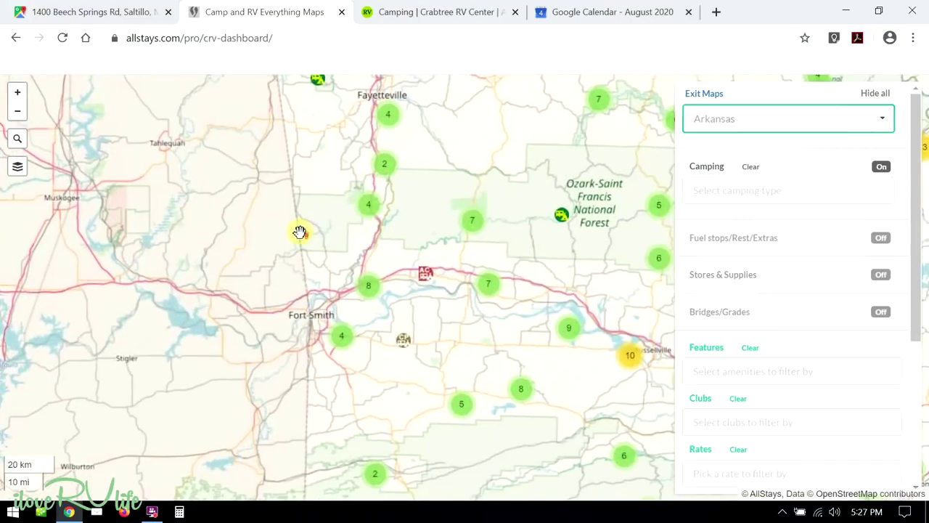
{"action": "scroll", "coordinate": [300, 233], "scroll_direction": "down", "scroll_amount": 2}
{"action": "left_click_drag", "start_coordinate": [400, 331], "coordinate": [428, 200]}
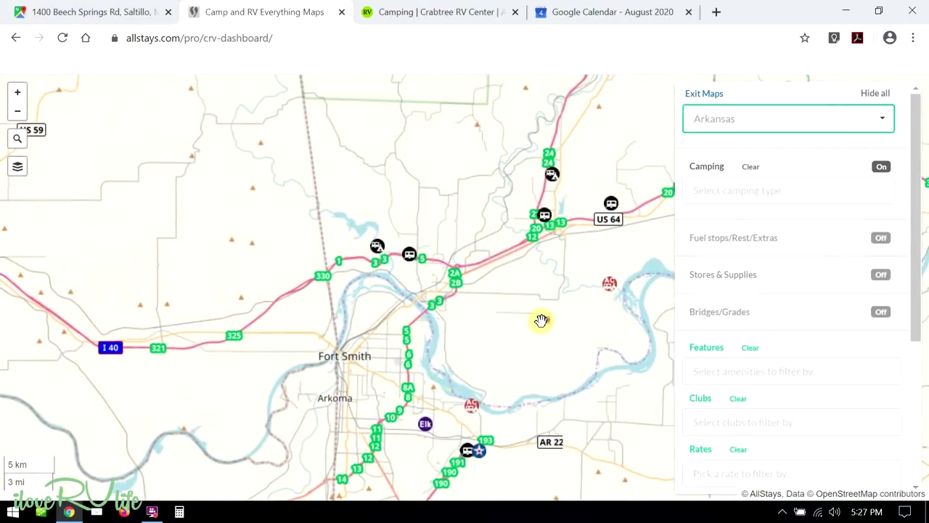
{"action": "scroll", "coordinate": [540, 320], "scroll_direction": "up", "scroll_amount": 3}
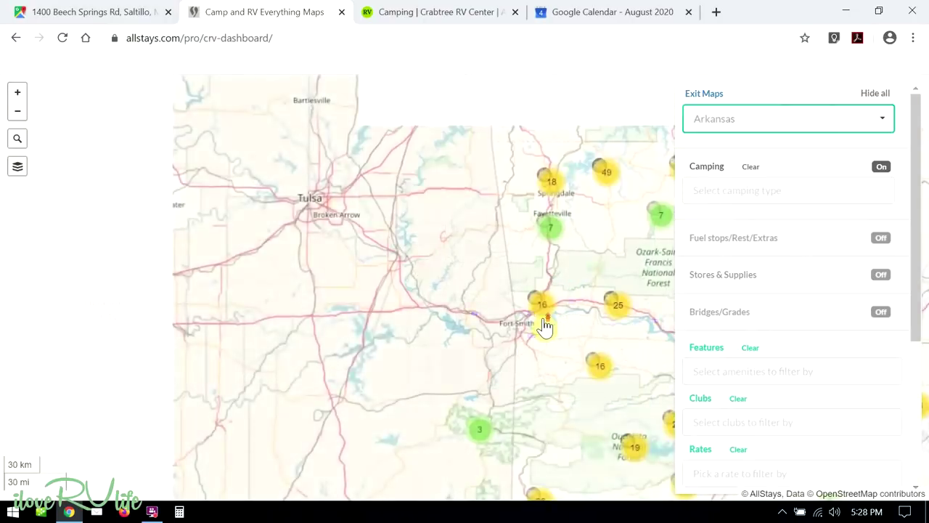
{"action": "scroll", "coordinate": [544, 327], "scroll_direction": "up", "scroll_amount": 5}
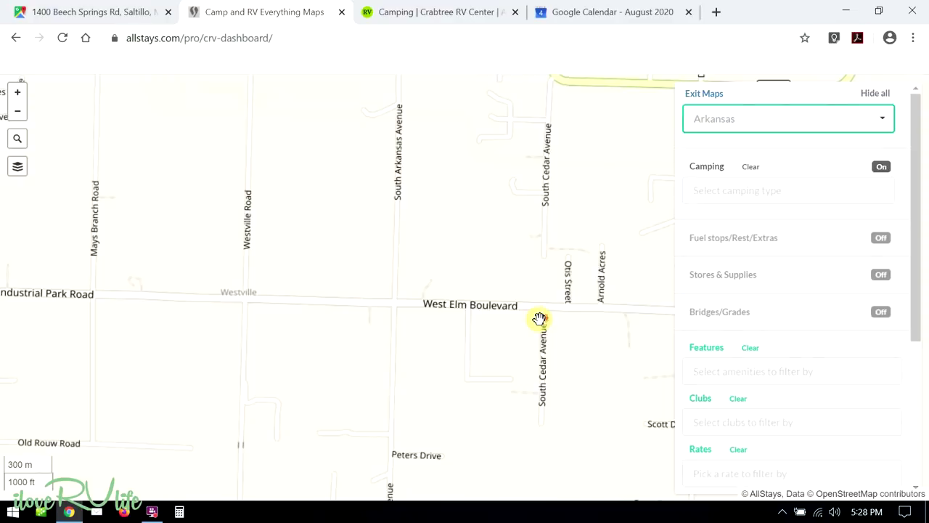
{"action": "scroll", "coordinate": [540, 319], "scroll_direction": "down", "scroll_amount": 4}
{"action": "left_click_drag", "start_coordinate": [527, 314], "coordinate": [545, 358]}
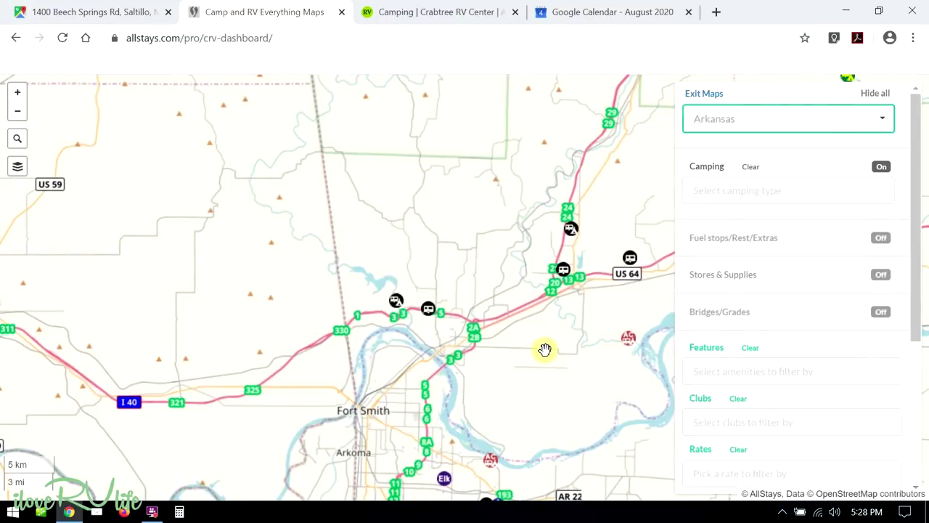
{"action": "left_click_drag", "start_coordinate": [566, 336], "coordinate": [418, 336]}
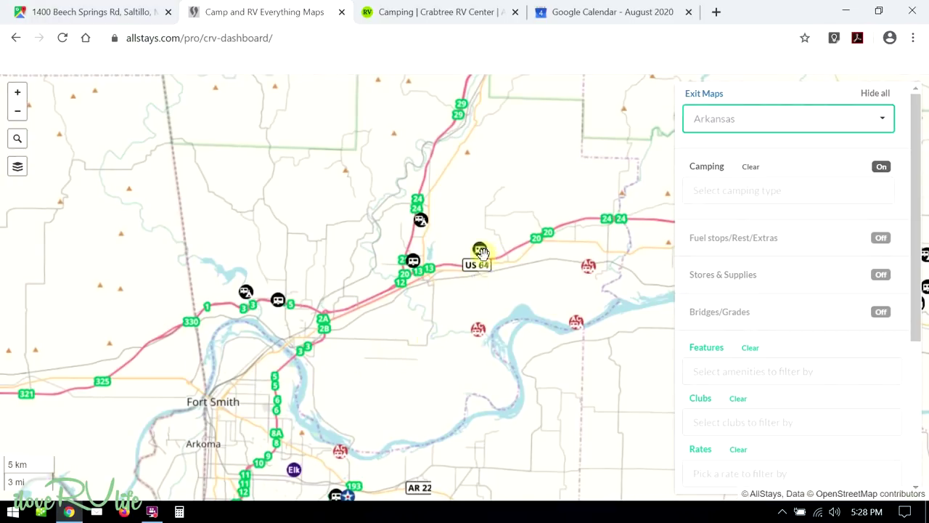
{"action": "left_click_drag", "start_coordinate": [417, 264], "coordinate": [418, 352]}
{"action": "left_click", "coordinate": [414, 352]}
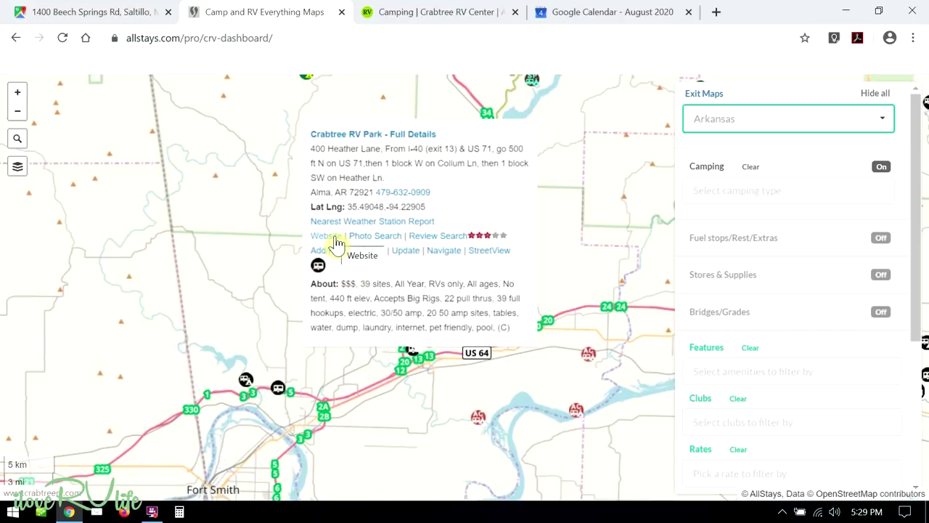
{"action": "left_click", "coordinate": [350, 250]}
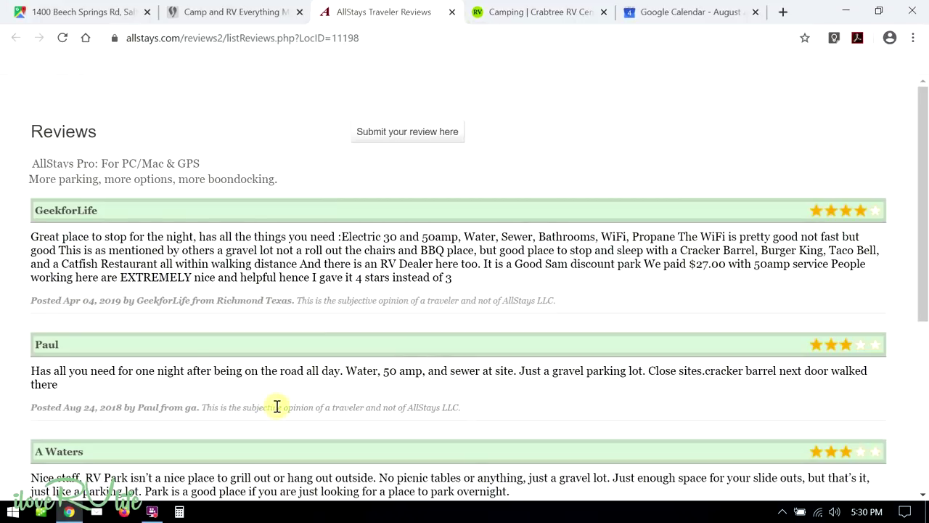
- Skim the Crabtree reviews, close that tab, and bring up the Crabtree RV Center page
{"action": "scroll", "coordinate": [277, 407], "scroll_direction": "down", "scroll_amount": 1}
{"action": "scroll", "coordinate": [277, 405], "scroll_direction": "up", "scroll_amount": 1}
{"action": "scroll", "coordinate": [280, 407], "scroll_direction": "down", "scroll_amount": 2}
{"action": "scroll", "coordinate": [282, 403], "scroll_direction": "up", "scroll_amount": 2}
{"action": "left_click", "coordinate": [452, 12]}
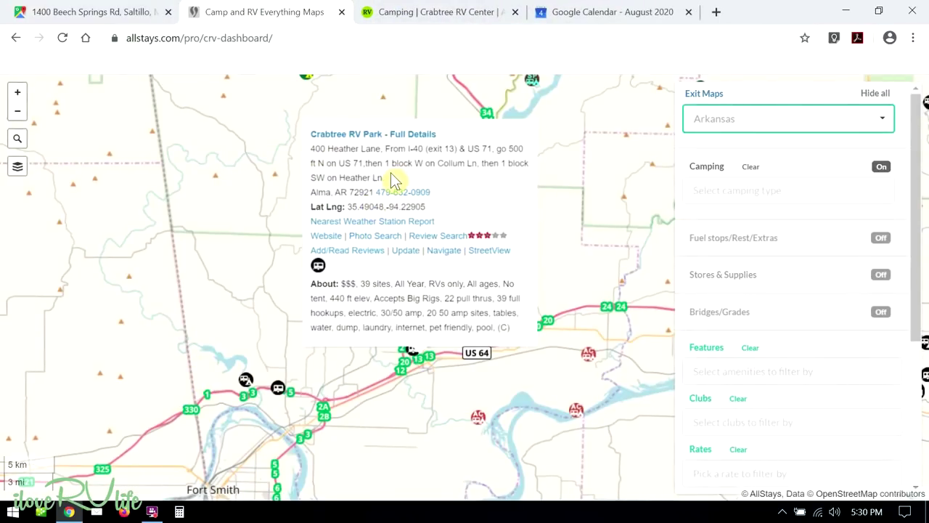
{"action": "left_click", "coordinate": [406, 11]}
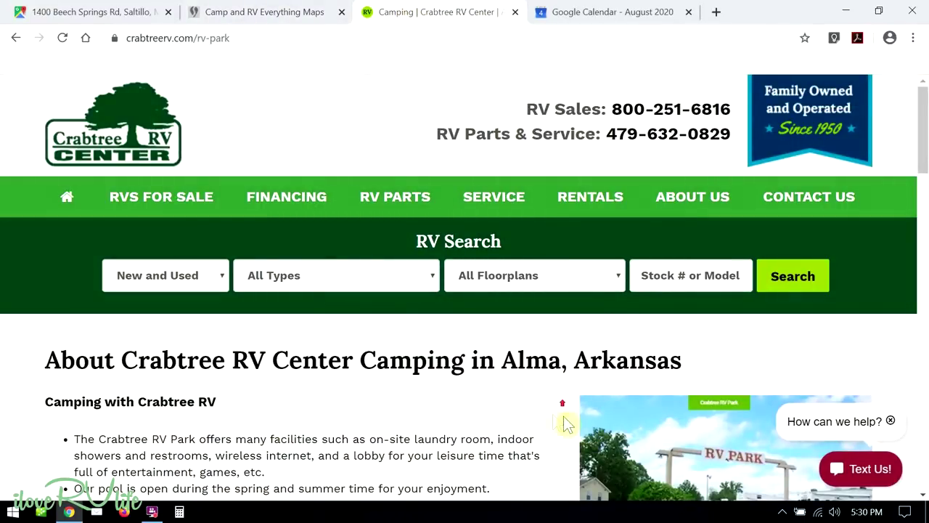
- Review Crabtree RV Center's nightly, weekly and monthly rates and parking map, then return to AllStays
{"action": "scroll", "coordinate": [493, 403], "scroll_direction": "down", "scroll_amount": 1}
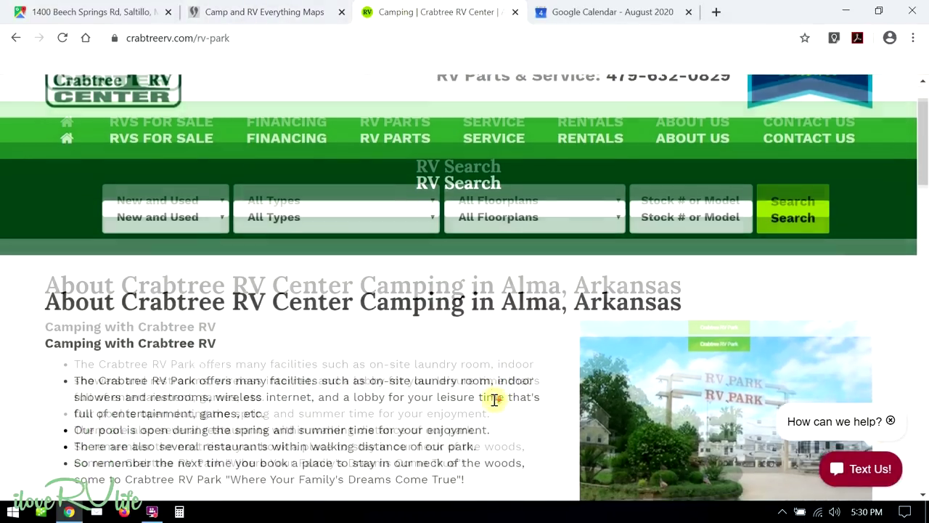
{"action": "scroll", "coordinate": [494, 406], "scroll_direction": "up", "scroll_amount": 2}
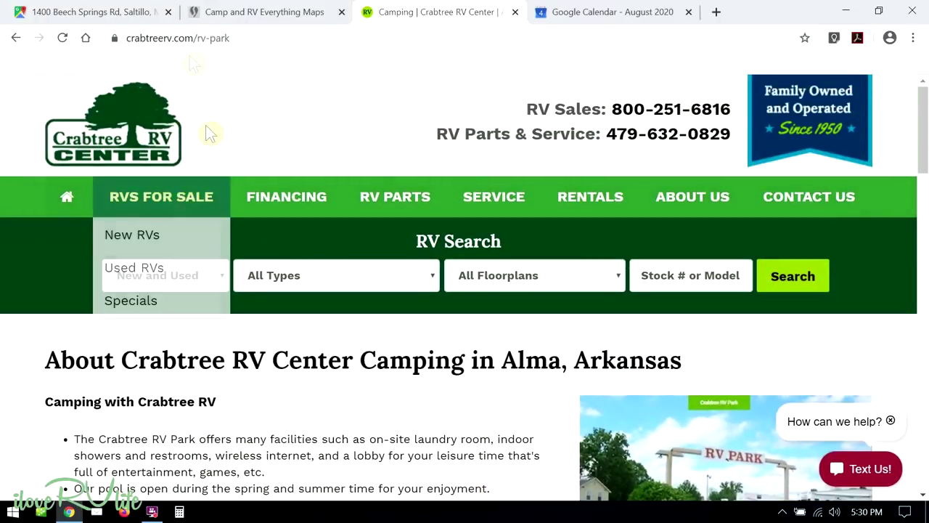
{"action": "scroll", "coordinate": [370, 377], "scroll_direction": "down", "scroll_amount": 1}
{"action": "scroll", "coordinate": [371, 377], "scroll_direction": "down", "scroll_amount": 5}
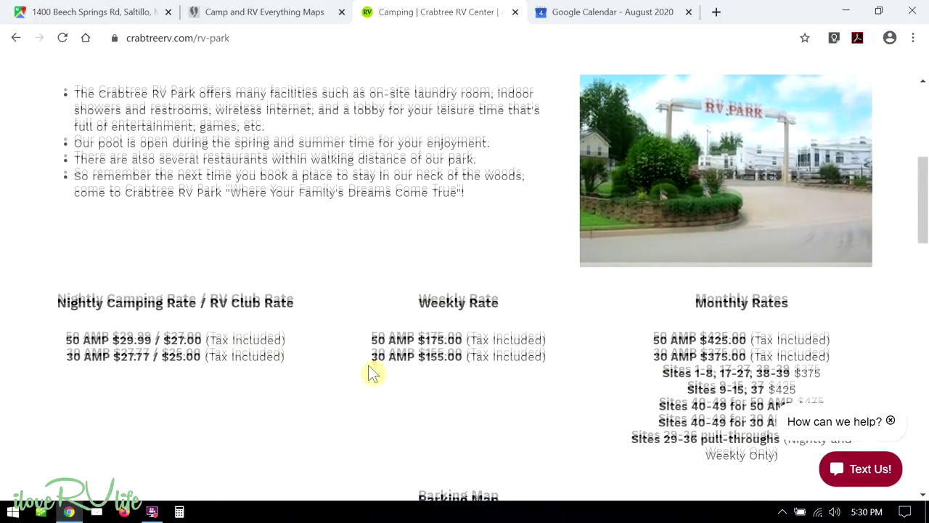
{"action": "scroll", "coordinate": [373, 373], "scroll_direction": "down", "scroll_amount": 1}
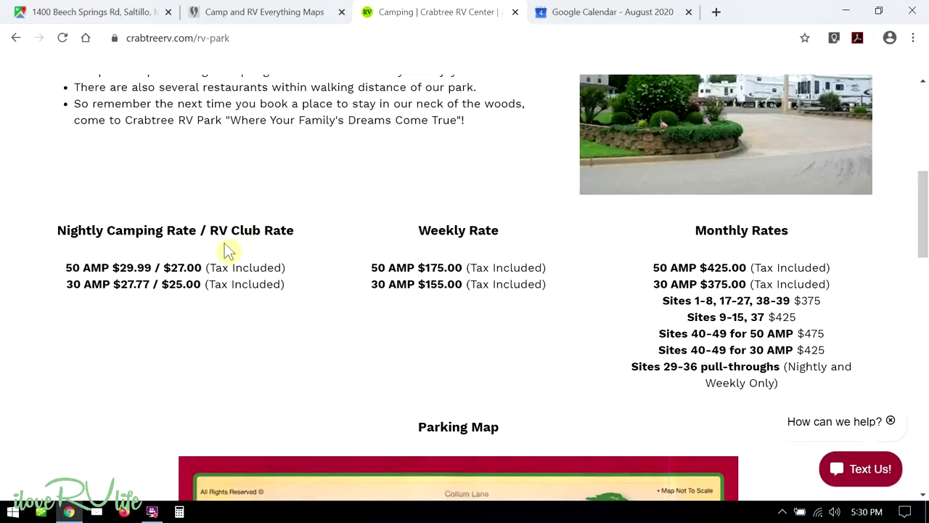
{"action": "scroll", "coordinate": [247, 315], "scroll_direction": "down", "scroll_amount": 2}
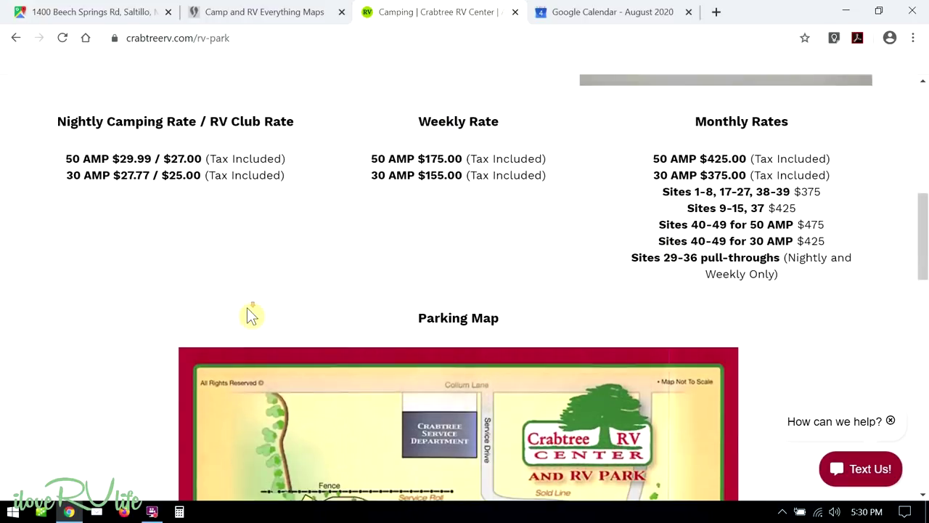
{"action": "scroll", "coordinate": [247, 315], "scroll_direction": "down", "scroll_amount": 5}
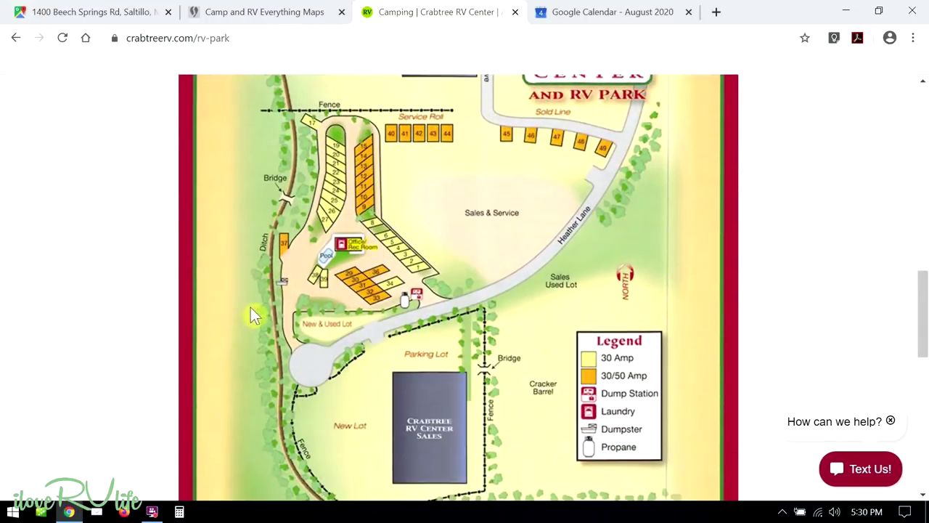
{"action": "scroll", "coordinate": [251, 307], "scroll_direction": "up", "scroll_amount": 8}
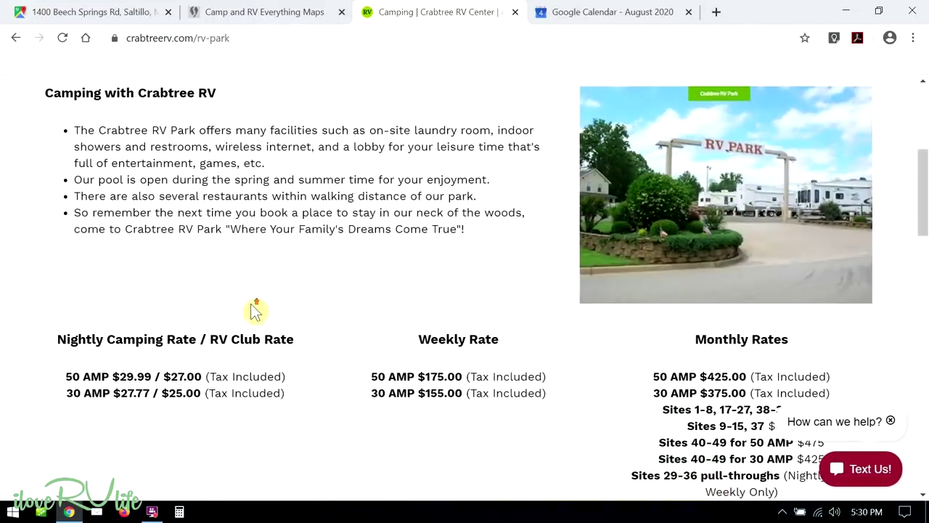
{"action": "scroll", "coordinate": [256, 310], "scroll_direction": "up", "scroll_amount": 2}
{"action": "scroll", "coordinate": [255, 310], "scroll_direction": "down", "scroll_amount": 3}
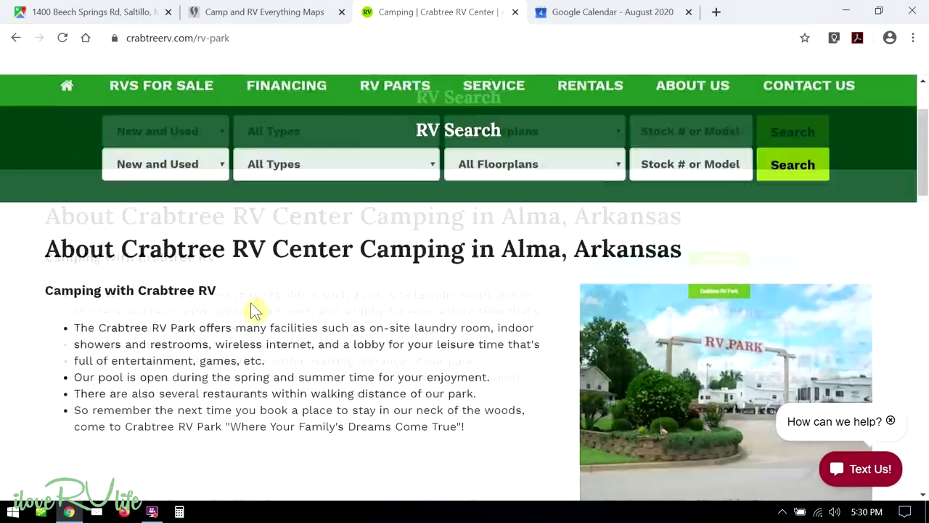
{"action": "scroll", "coordinate": [252, 305], "scroll_direction": "down", "scroll_amount": 8}
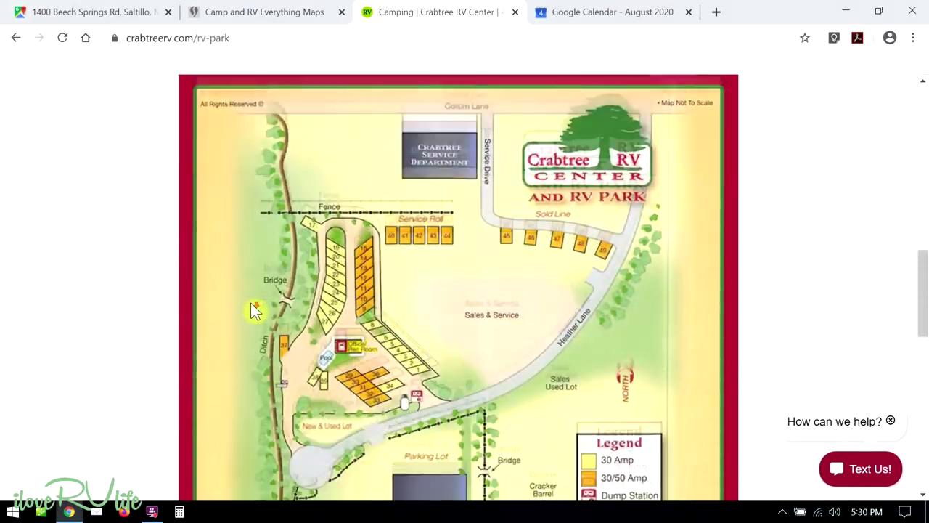
{"action": "scroll", "coordinate": [250, 305], "scroll_direction": "down", "scroll_amount": 3}
{"action": "scroll", "coordinate": [250, 305], "scroll_direction": "up", "scroll_amount": 10}
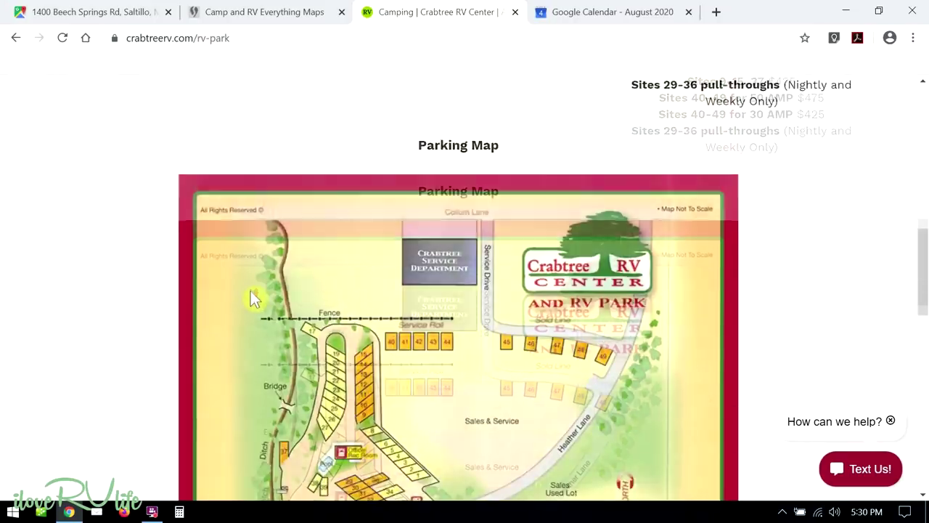
{"action": "scroll", "coordinate": [251, 285], "scroll_direction": "up", "scroll_amount": 5}
{"action": "left_click", "coordinate": [301, 13]}
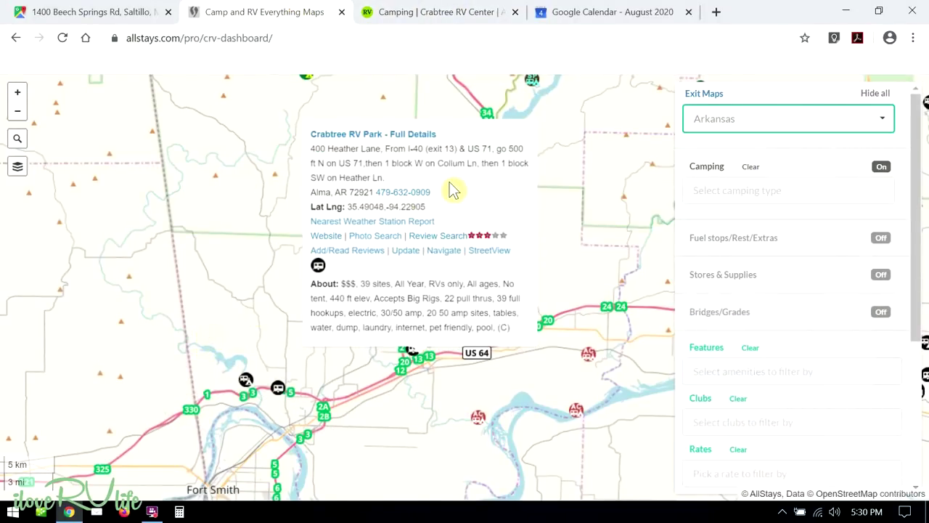
- Replace the Google Maps route destination with the park's copied latitude and longitude
{"action": "left_click_drag", "start_coordinate": [433, 208], "coordinate": [346, 207]}
{"action": "key", "text": "ctrl+c"}
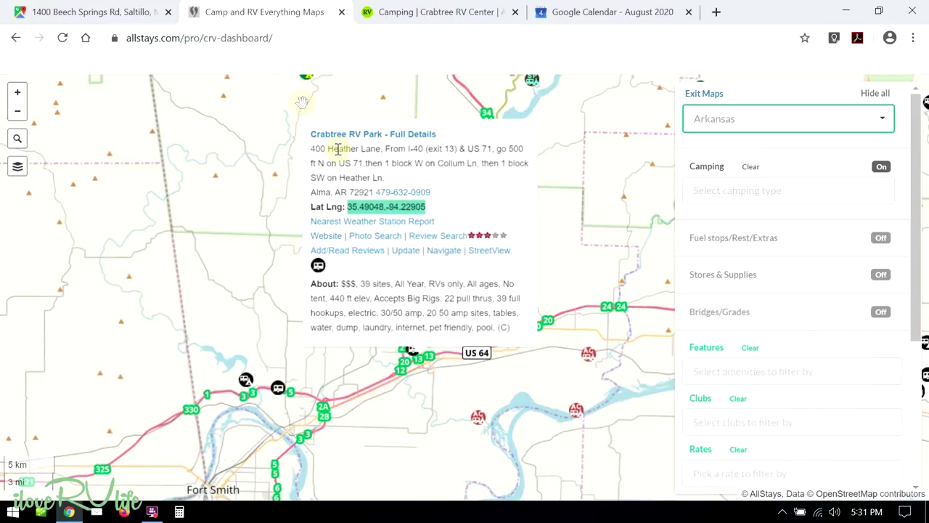
{"action": "left_click", "coordinate": [104, 12]}
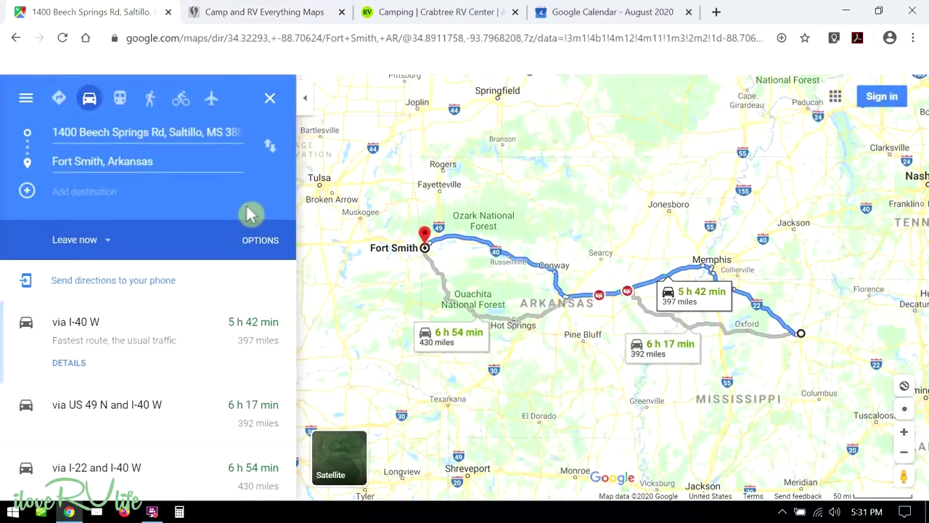
{"action": "left_click", "coordinate": [179, 155]}
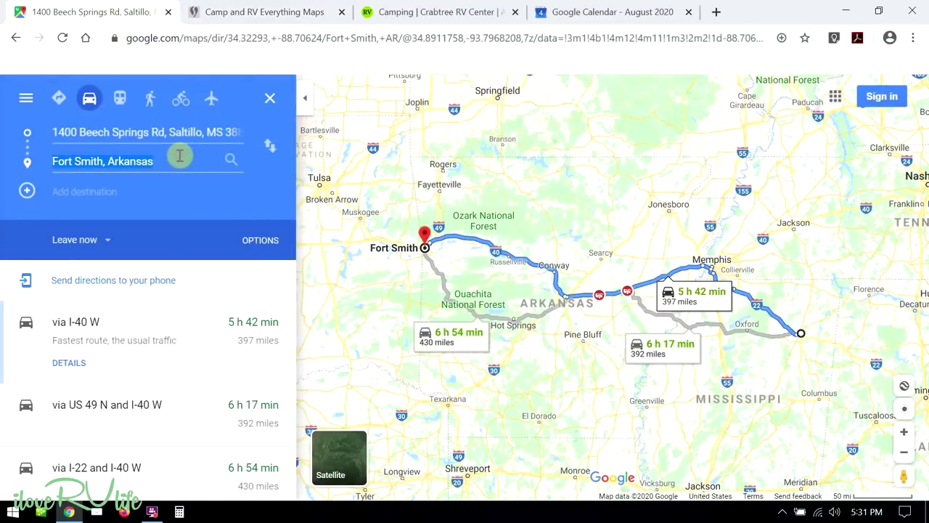
{"action": "key", "text": "ctrl+v"}
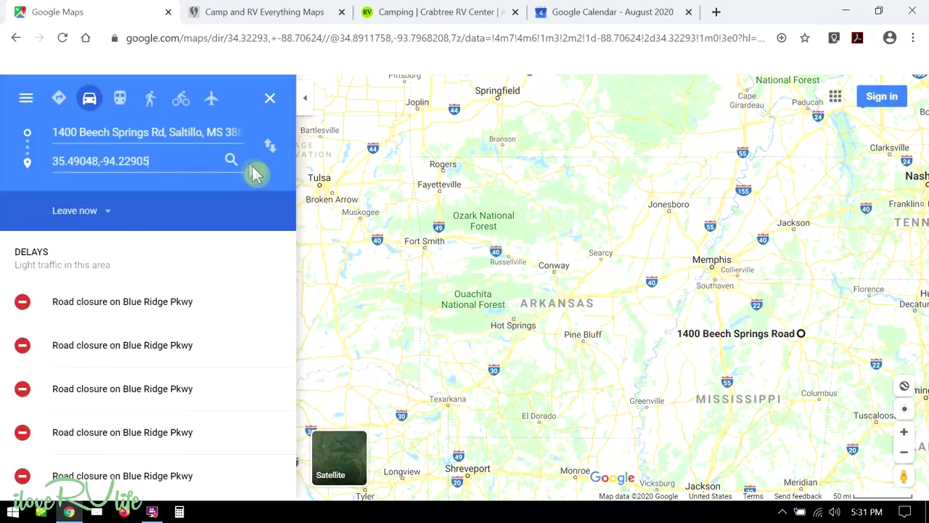
{"action": "left_click", "coordinate": [230, 164]}
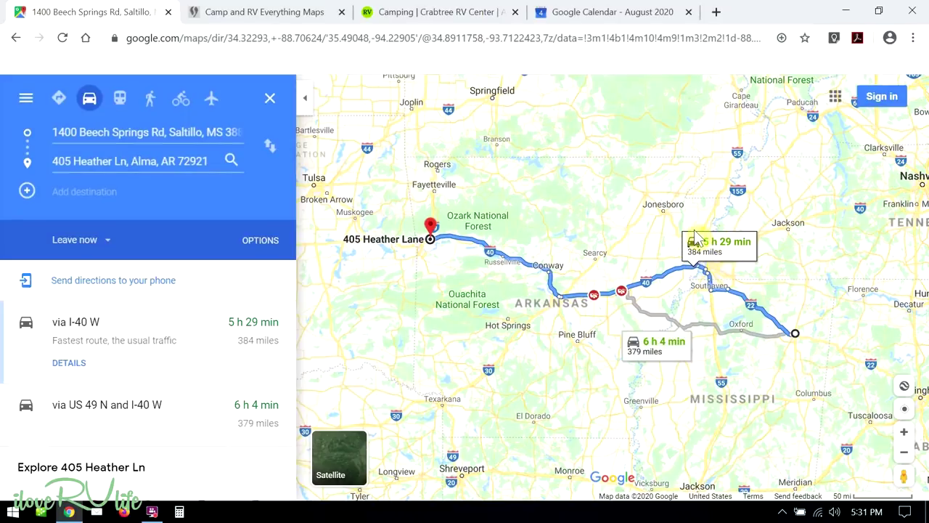
- Copy the route's link from Share or embed map
{"action": "left_click", "coordinate": [28, 98]}
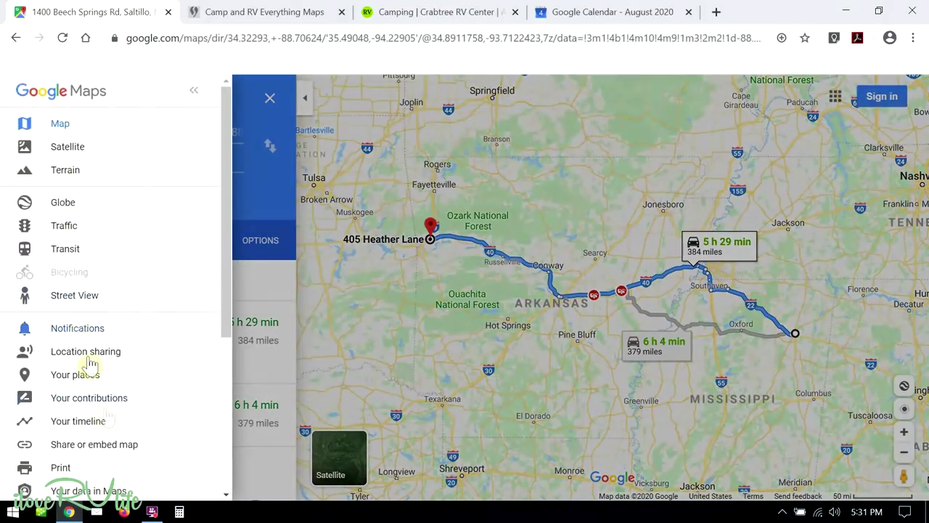
{"action": "left_click", "coordinate": [124, 452]}
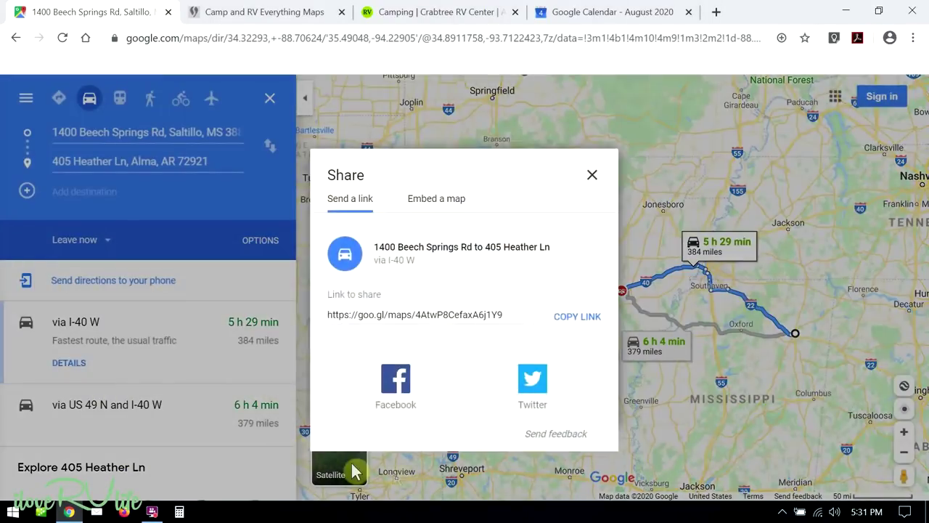
{"action": "left_click", "coordinate": [588, 323]}
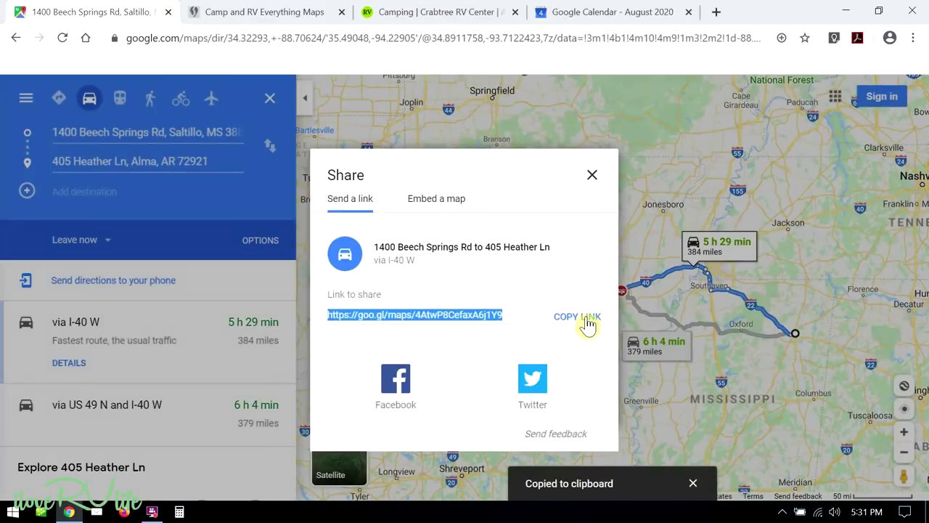
{"action": "left_click", "coordinate": [586, 22]}
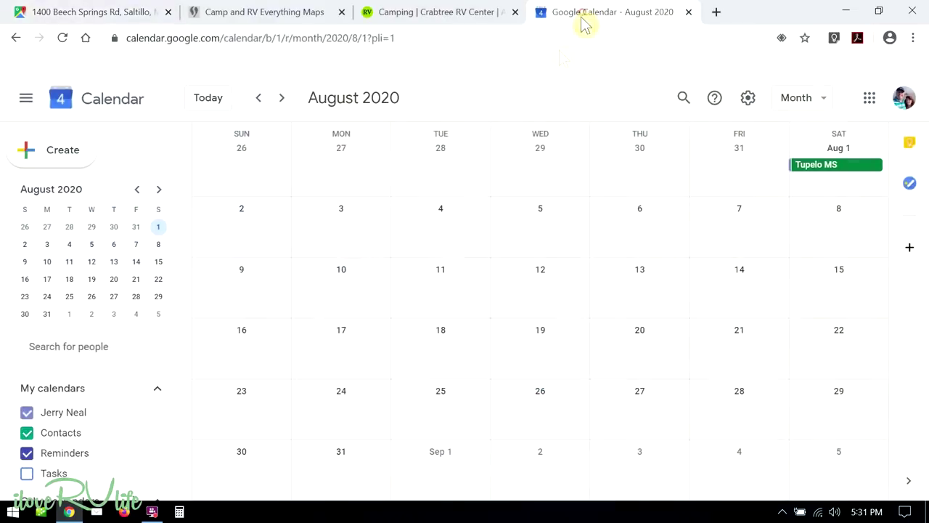
- Create an all-day 'Fort Smith AK' event on Sunday, August 2 in the full editor
{"action": "left_click", "coordinate": [243, 209]}
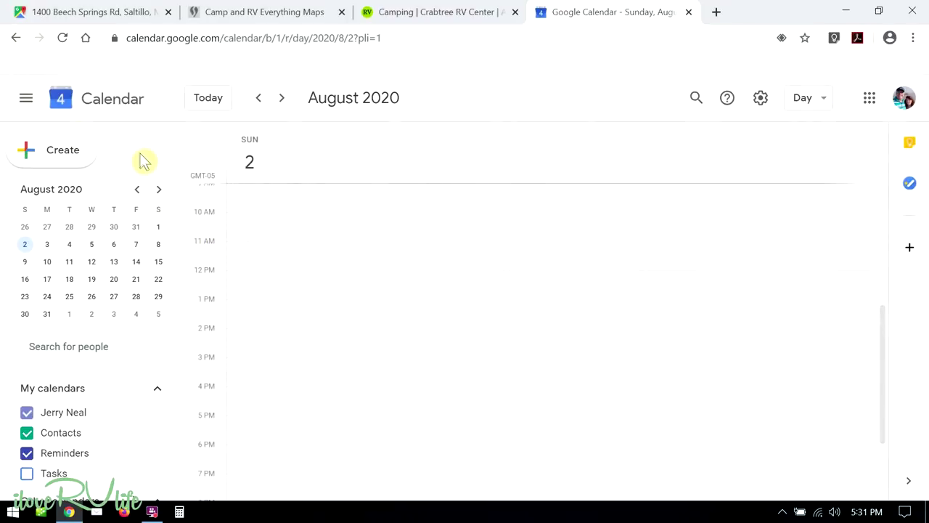
{"action": "left_click", "coordinate": [64, 155]}
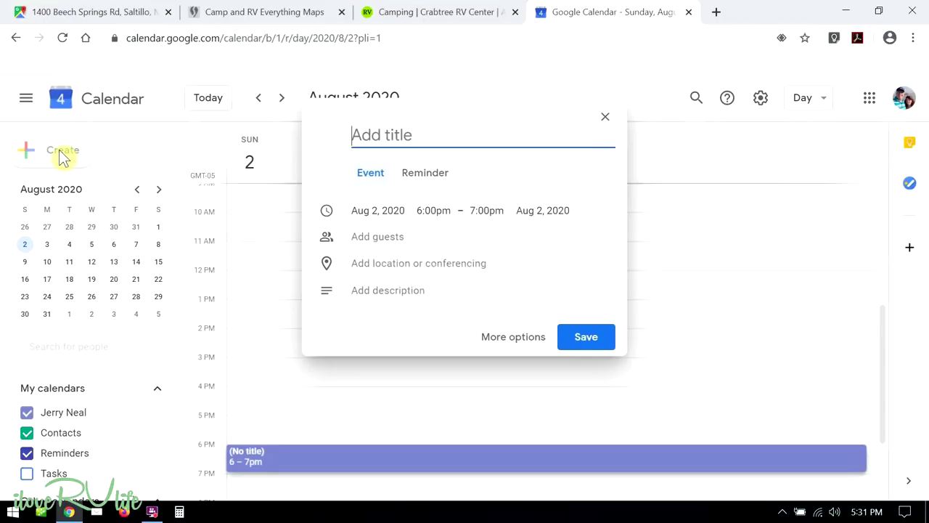
{"action": "type", "text": "Fort Smith AK"}
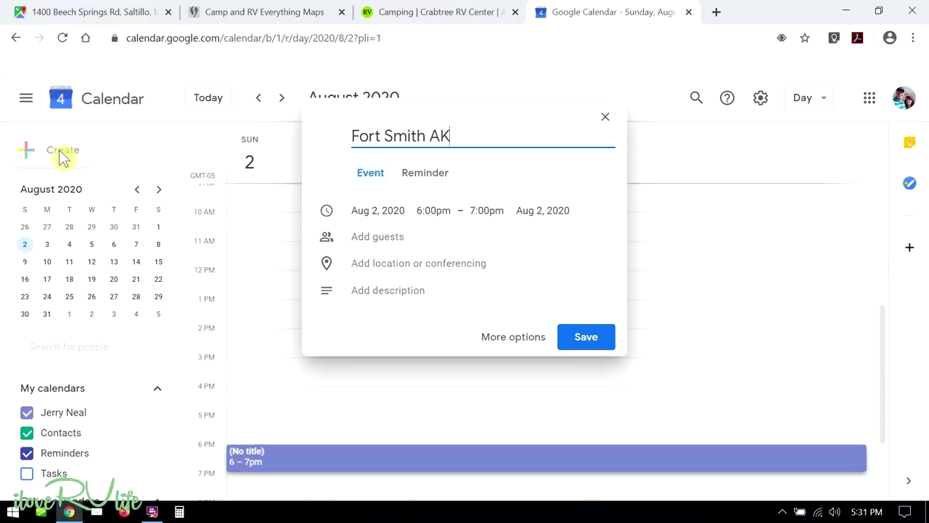
{"action": "left_click", "coordinate": [517, 338]}
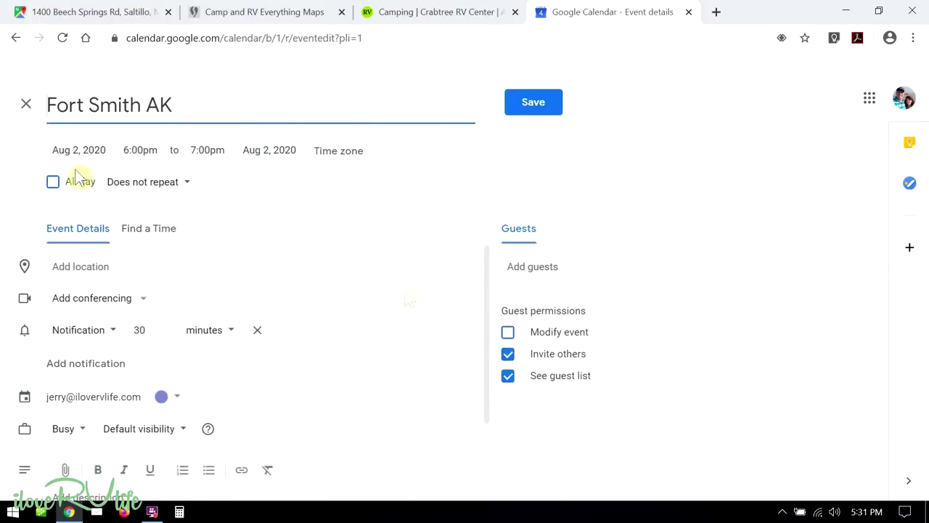
{"action": "left_click", "coordinate": [53, 183]}
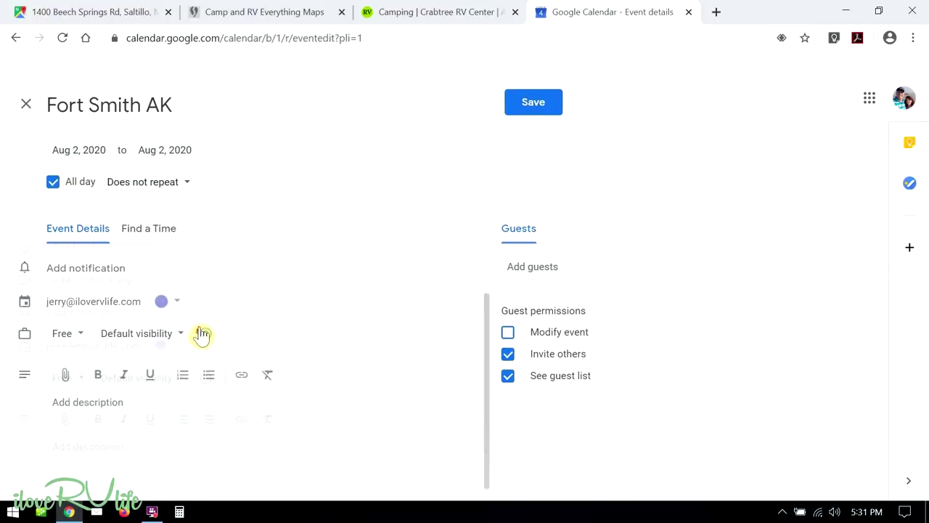
{"action": "left_click", "coordinate": [145, 389]}
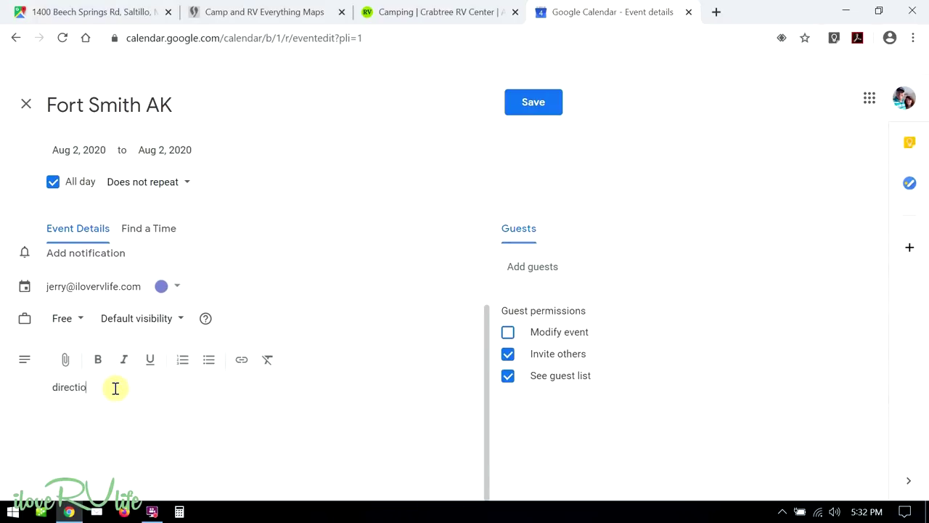
- Add 'directions' plus the pasted Google Maps link to the description
{"action": "type", "text": "directions"}
{"action": "key", "text": "ctrl+v"}
{"action": "key", "text": "Return"}
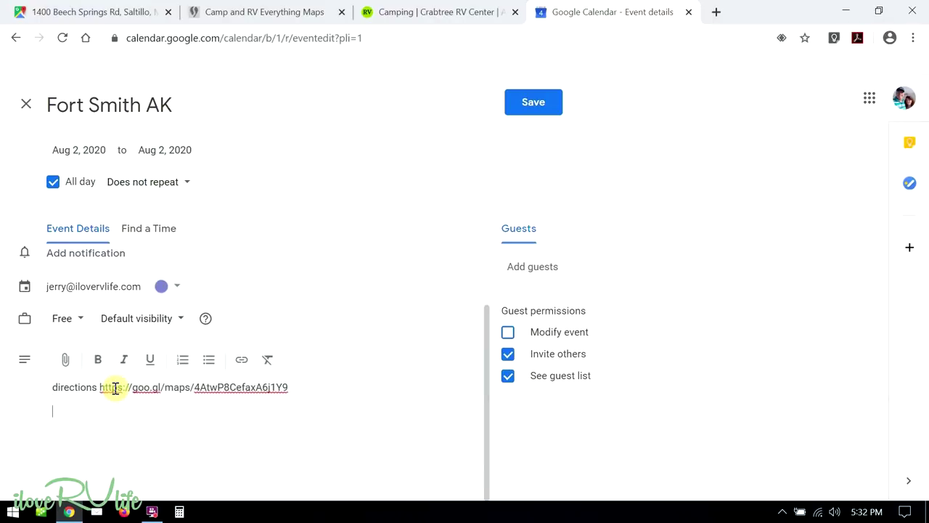
- Select Crabtree RV Park's address, directions and phone number in the AllStays map popup
{"action": "left_click", "coordinate": [427, 13]}
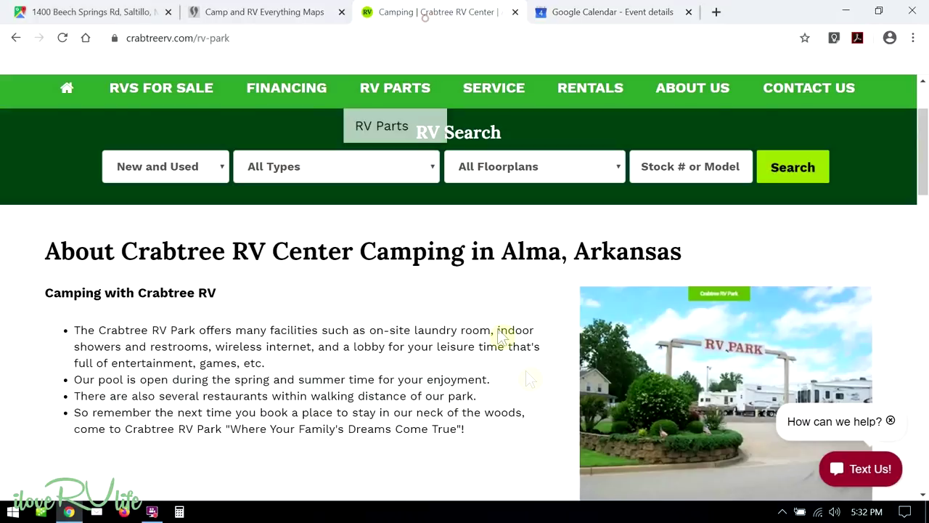
{"action": "scroll", "coordinate": [530, 378], "scroll_direction": "down", "scroll_amount": 1}
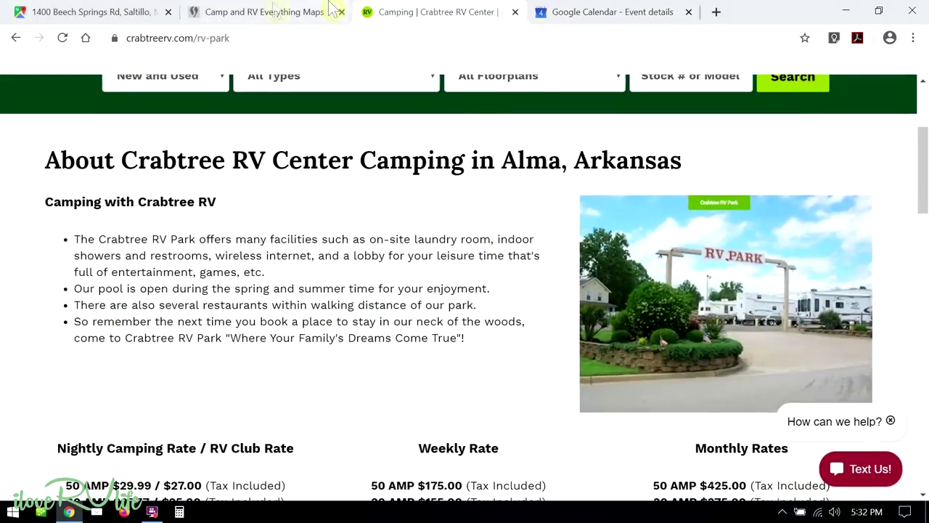
{"action": "left_click", "coordinate": [270, 13]}
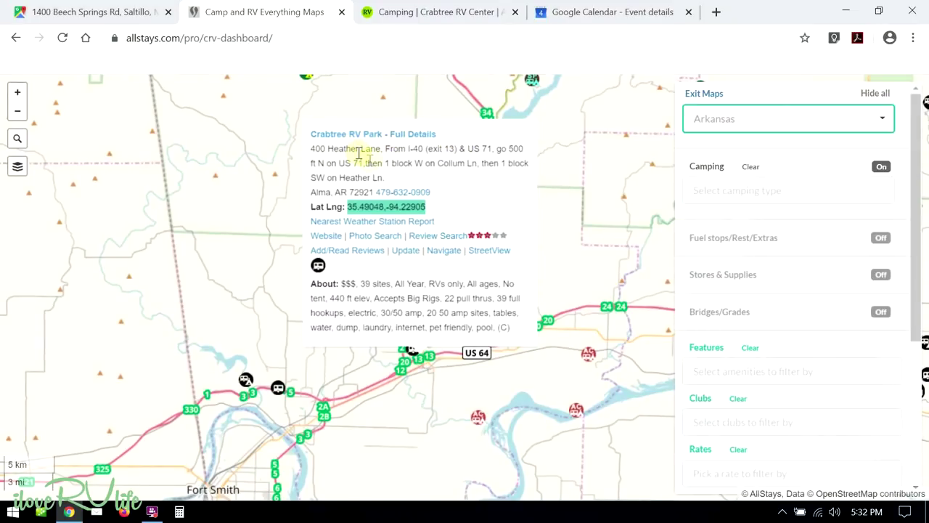
{"action": "left_click", "coordinate": [390, 185]}
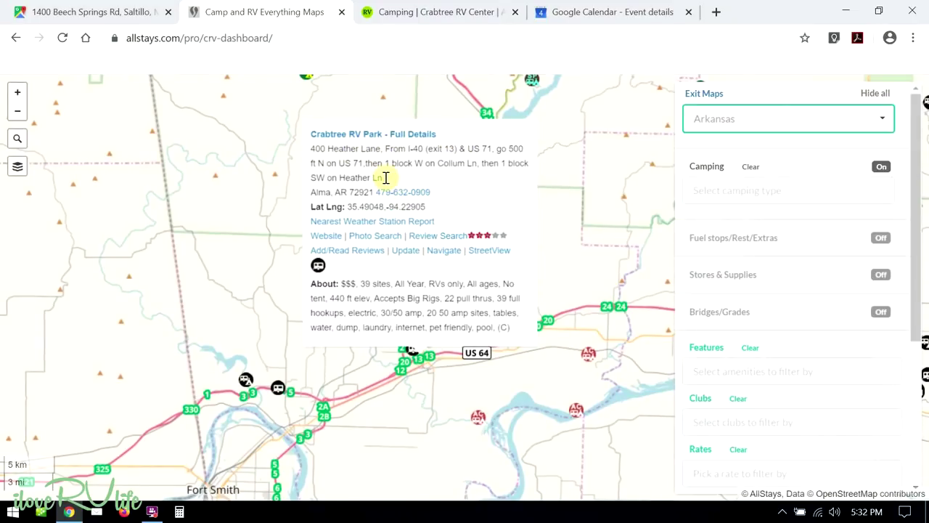
{"action": "left_click_drag", "start_coordinate": [434, 195], "coordinate": [314, 150]}
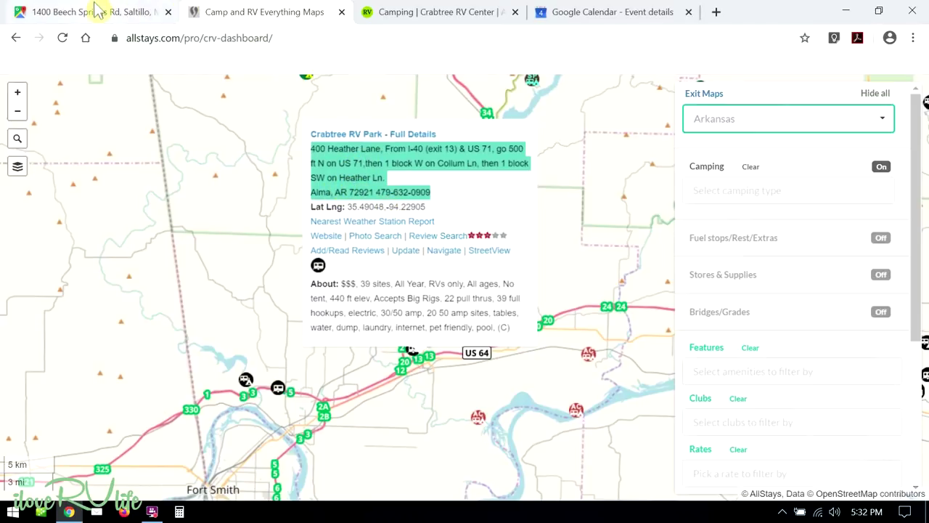
- Paste the park details into the event description with the phone number on its own line
{"action": "left_click", "coordinate": [603, 14]}
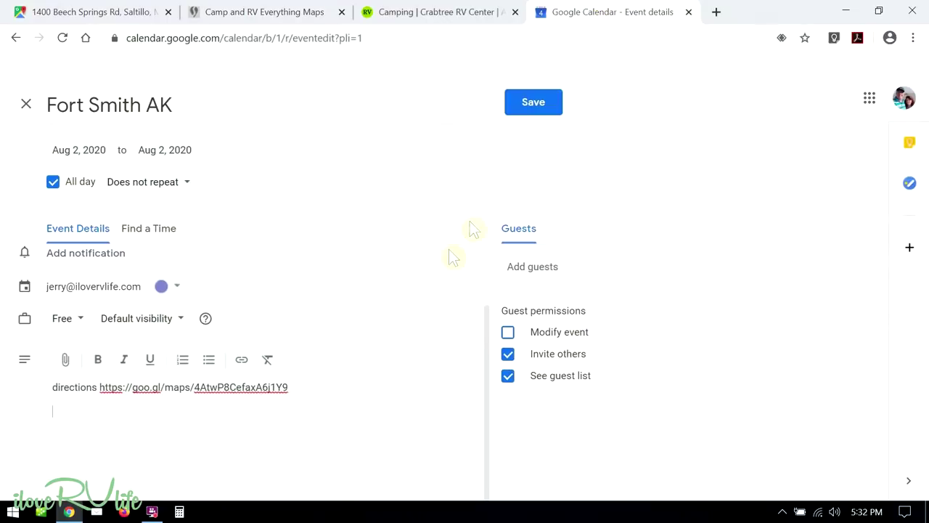
{"action": "key", "text": "ctrl+v"}
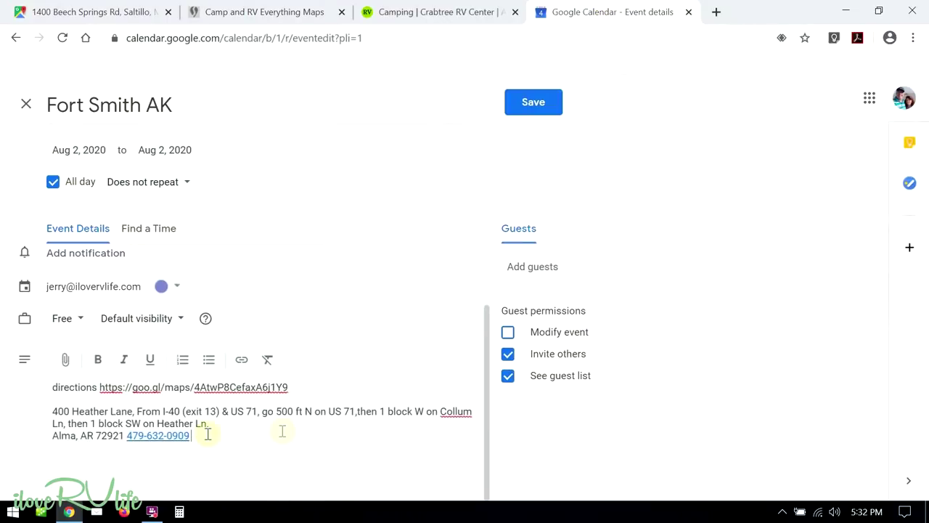
{"action": "left_click", "coordinate": [129, 437]}
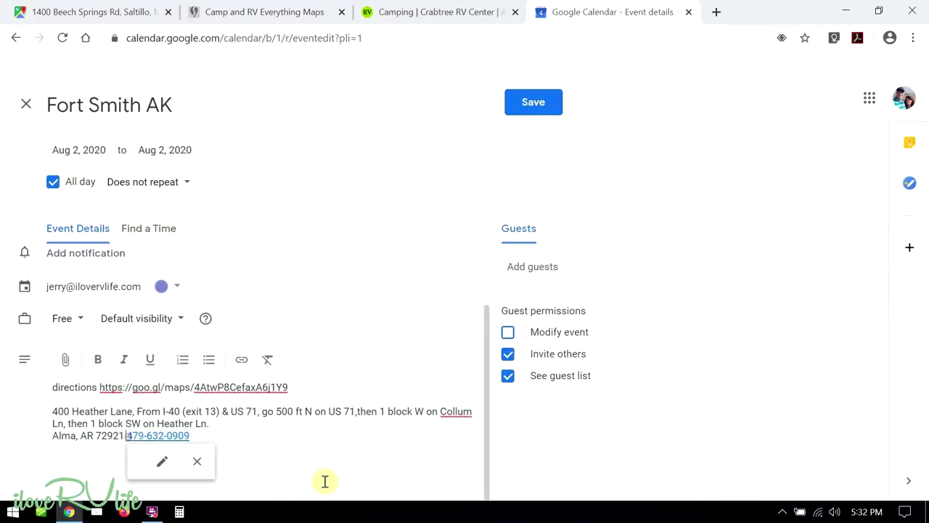
{"action": "key", "text": "Return"}
{"action": "key", "text": "Return"}
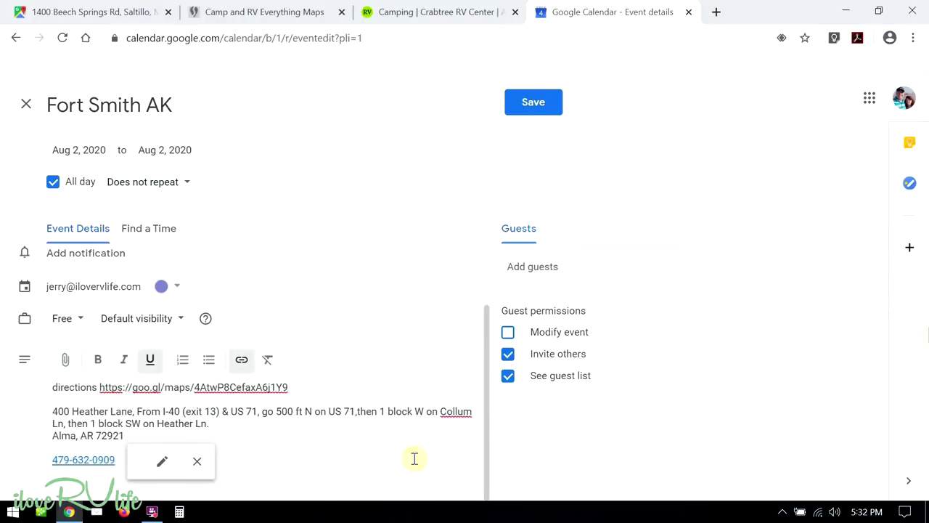
- Add a reservation line, colour the event Basil green, save it, and switch to Month view
{"action": "left_click", "coordinate": [368, 441]}
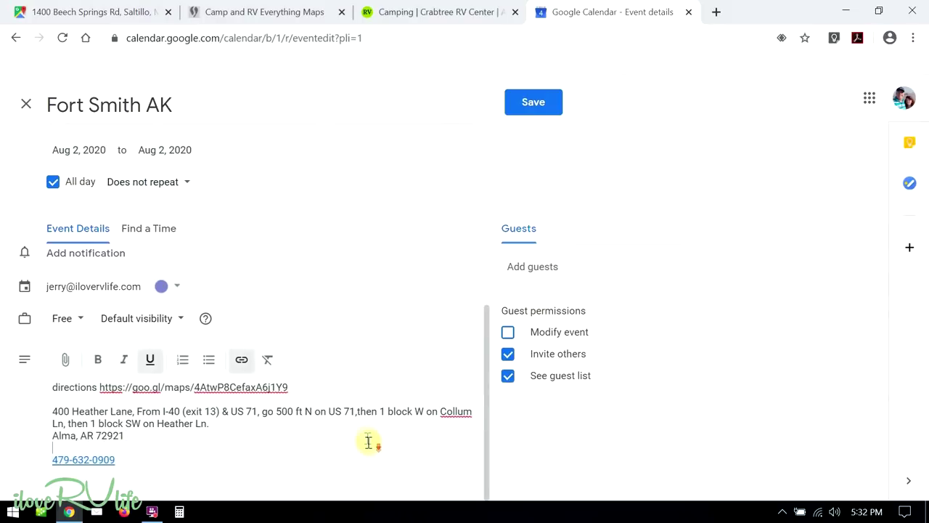
{"action": "left_click", "coordinate": [225, 453]}
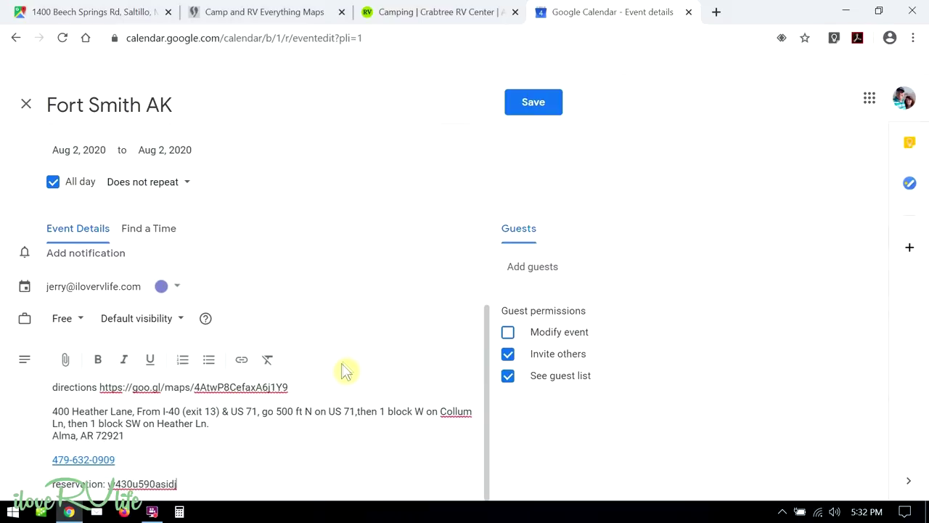
{"action": "left_click", "coordinate": [178, 284]}
{"action": "left_click", "coordinate": [179, 322]}
{"action": "left_click", "coordinate": [524, 103]}
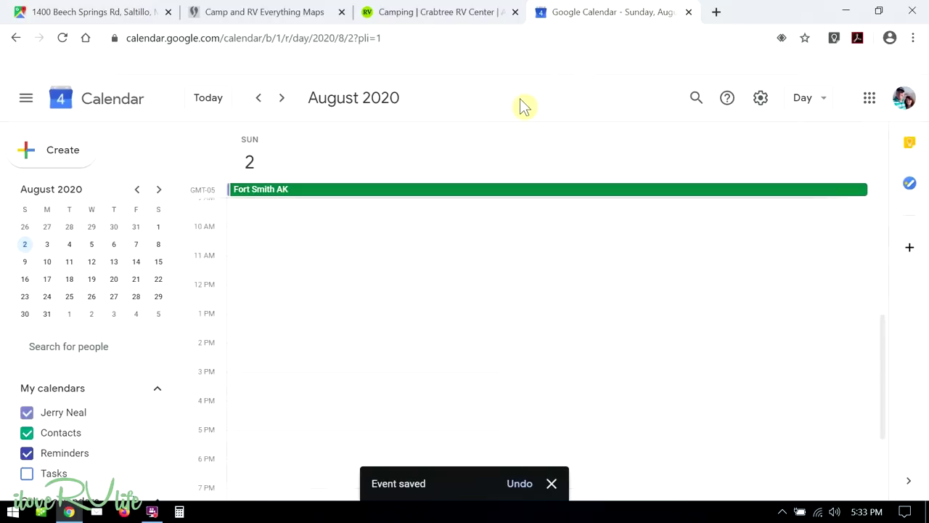
{"action": "left_click", "coordinate": [819, 100]}
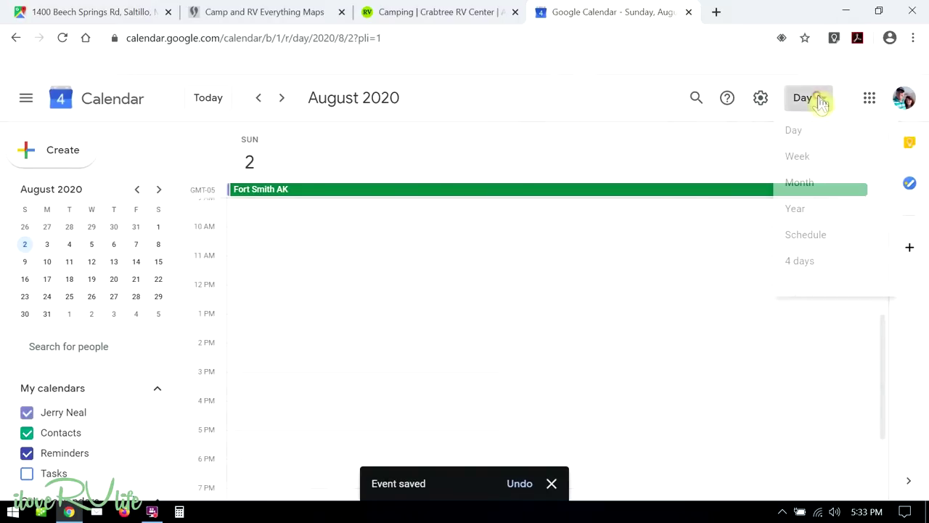
{"action": "left_click", "coordinate": [808, 194]}
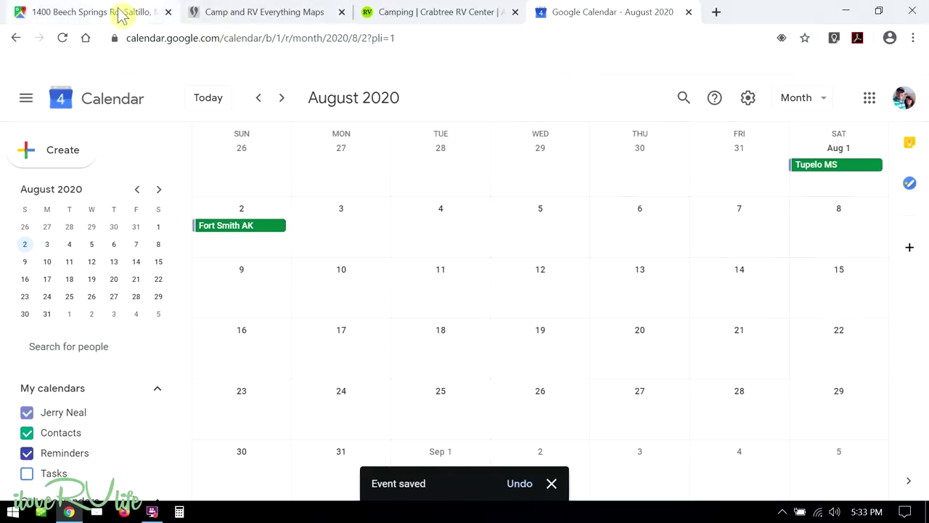
- Close the route's share dialog and pan the map west toward Arizona
{"action": "left_click", "coordinate": [124, 13]}
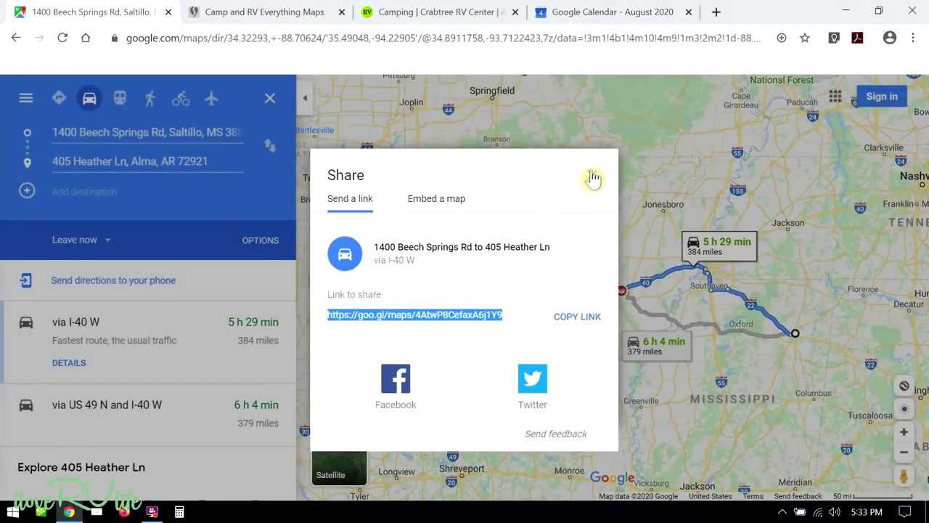
{"action": "left_click", "coordinate": [593, 178]}
{"action": "scroll", "coordinate": [465, 309], "scroll_direction": "down", "scroll_amount": 2}
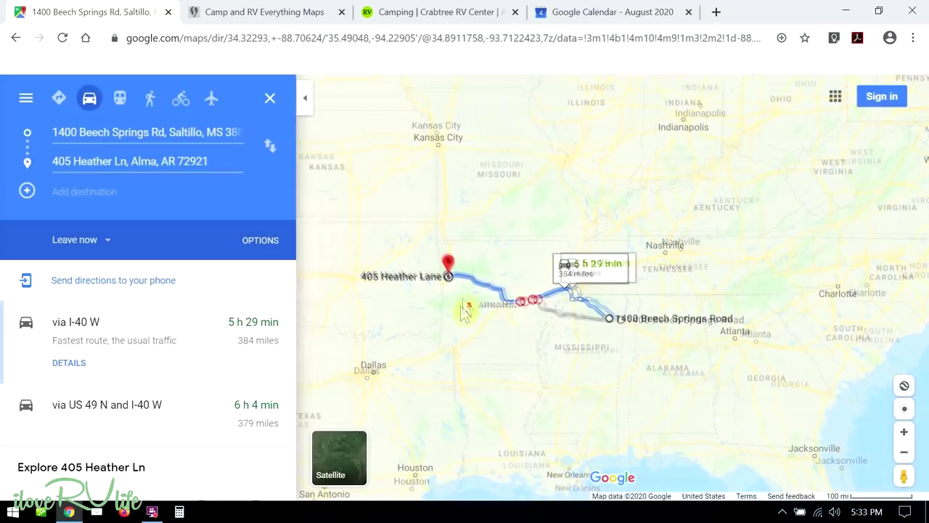
{"action": "left_click_drag", "start_coordinate": [435, 331], "coordinate": [655, 305]}
{"action": "scroll", "coordinate": [654, 290], "scroll_direction": "down", "scroll_amount": 1}
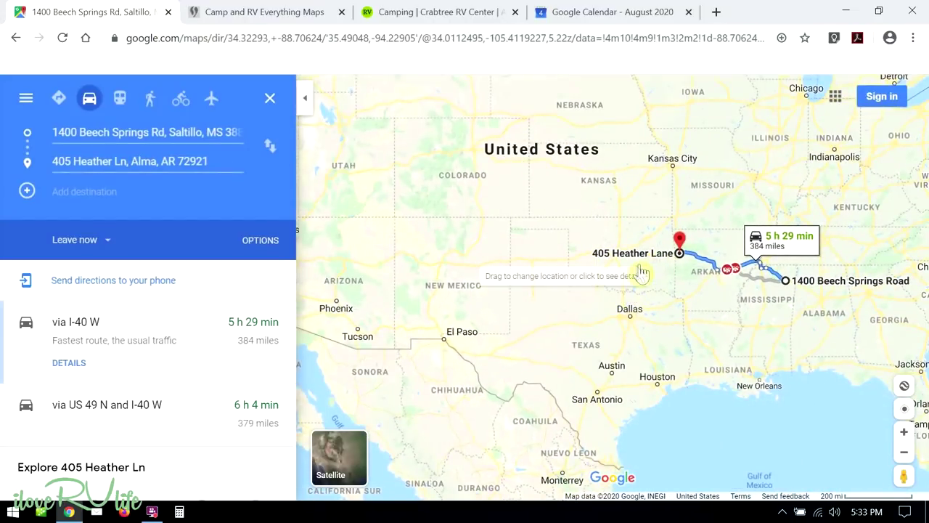
{"action": "scroll", "coordinate": [601, 285], "scroll_direction": "up", "scroll_amount": 1}
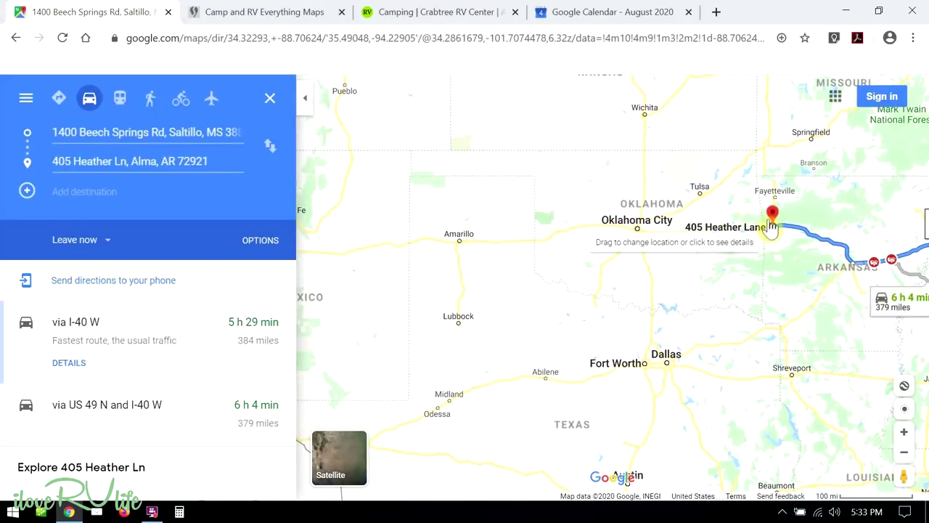
{"action": "left_click_drag", "start_coordinate": [440, 297], "coordinate": [623, 282]}
{"action": "left_click_drag", "start_coordinate": [535, 307], "coordinate": [825, 280]}
{"action": "left_click_drag", "start_coordinate": [394, 307], "coordinate": [428, 288]}
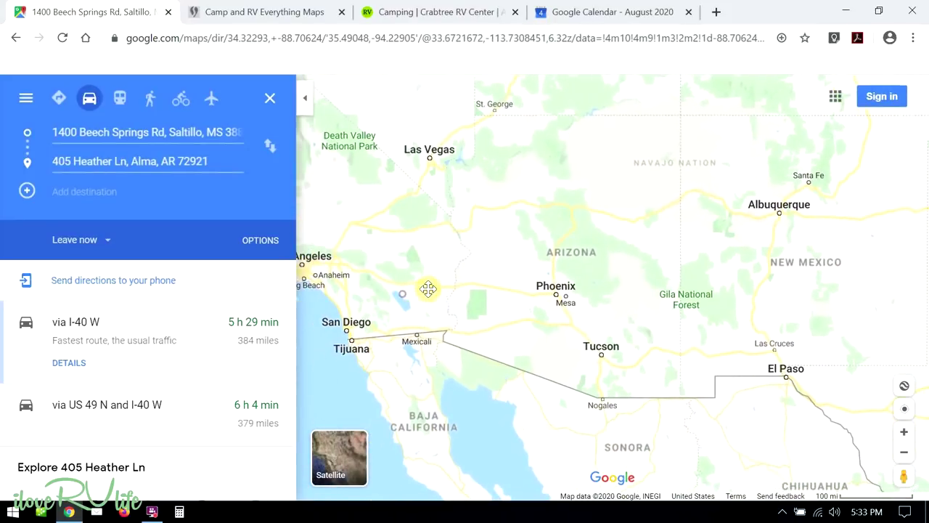
{"action": "scroll", "coordinate": [427, 284], "scroll_direction": "up", "scroll_amount": 2}
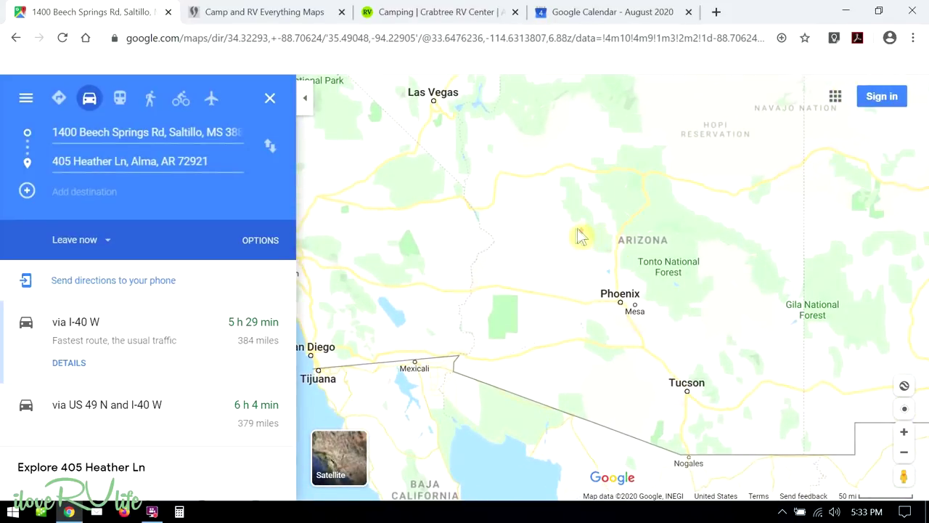
{"action": "scroll", "coordinate": [579, 235], "scroll_direction": "up", "scroll_amount": 2}
{"action": "scroll", "coordinate": [576, 235], "scroll_direction": "up", "scroll_amount": 1}
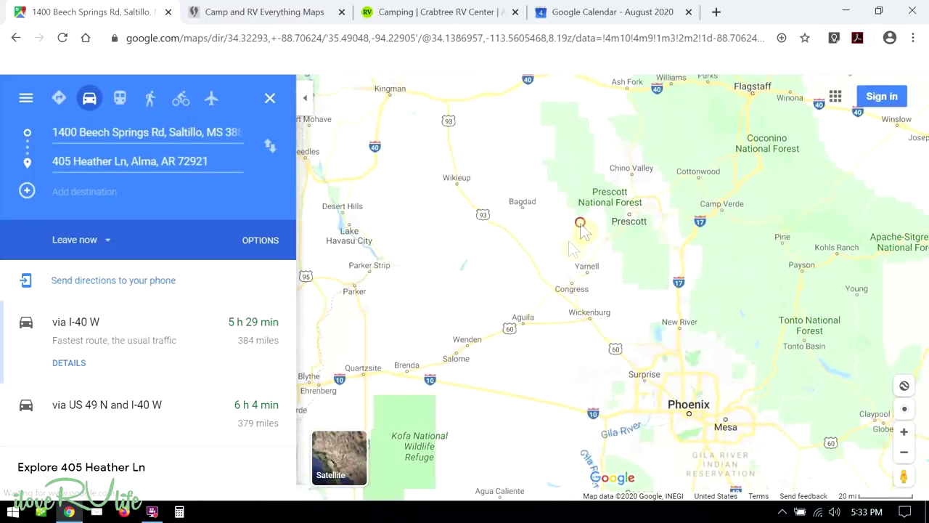
- Look over central Arizona (Flagstaff, Winslow, Phoenix, Prescott), then return to the August calendar
{"action": "left_click_drag", "start_coordinate": [583, 234], "coordinate": [400, 365]}
{"action": "scroll", "coordinate": [628, 290], "scroll_direction": "down", "scroll_amount": 1}
{"action": "left_click_drag", "start_coordinate": [755, 359], "coordinate": [557, 361]}
{"action": "left_click_drag", "start_coordinate": [373, 376], "coordinate": [587, 270]}
{"action": "left_click_drag", "start_coordinate": [521, 234], "coordinate": [756, 199]}
{"action": "scroll", "coordinate": [738, 215], "scroll_direction": "down", "scroll_amount": 3}
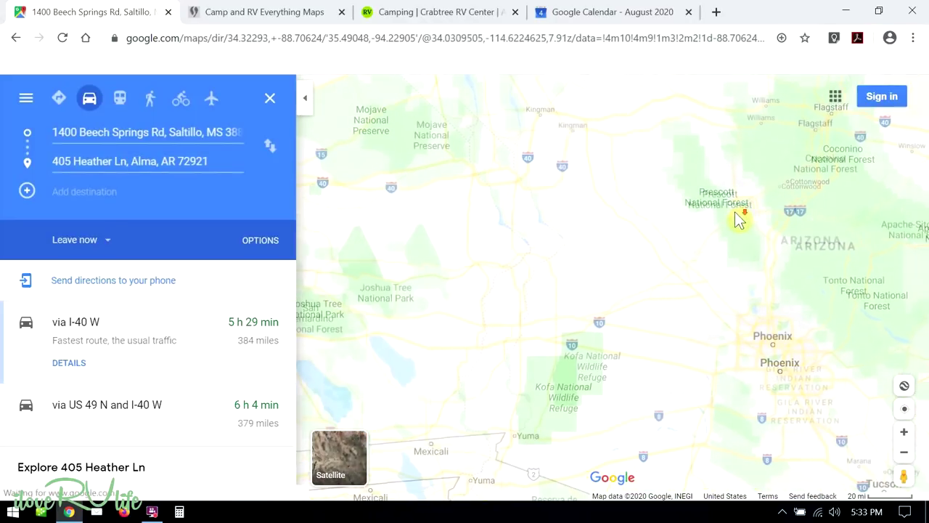
{"action": "left_click_drag", "start_coordinate": [748, 311], "coordinate": [534, 347]}
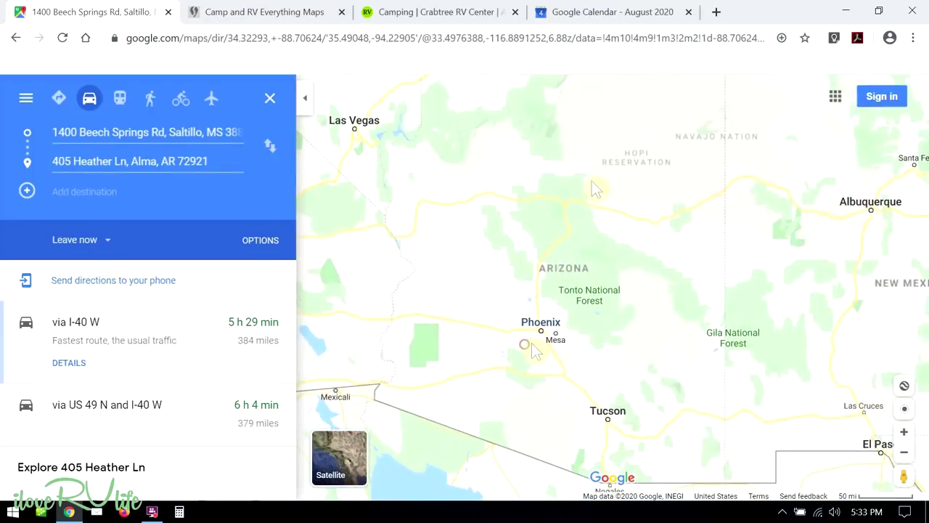
{"action": "left_click", "coordinate": [577, 15]}
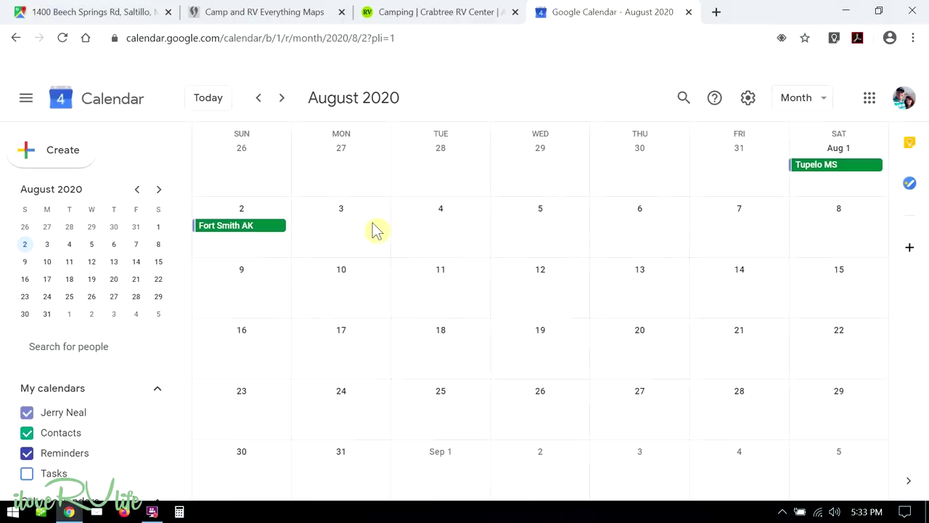
- Search Google for 'tripadvisor albuquerque' from a new browser tab
{"action": "left_click", "coordinate": [716, 13]}
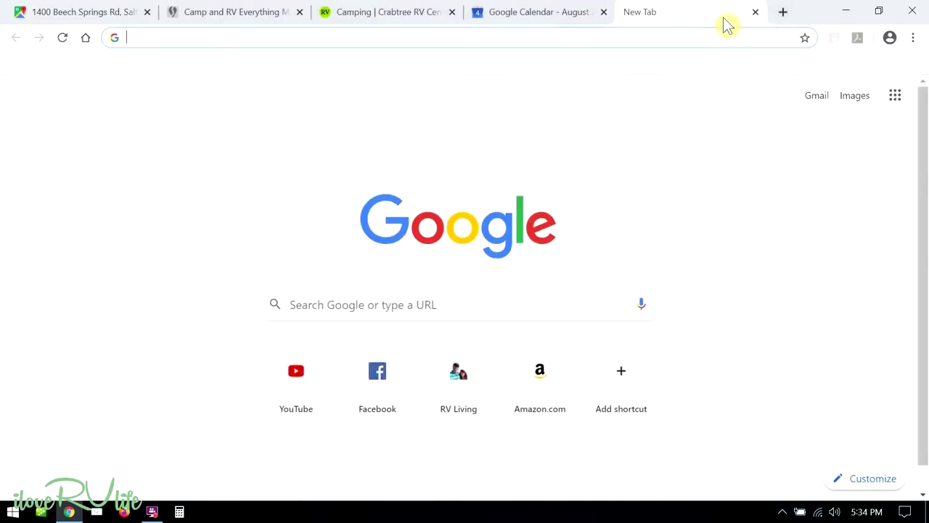
{"action": "type", "text": "tr"}
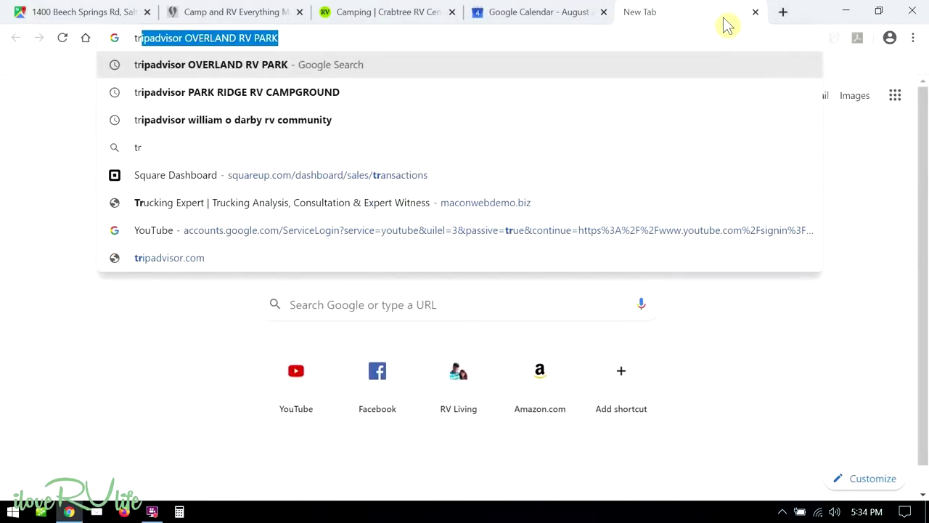
{"action": "type", "text": "ipa"}
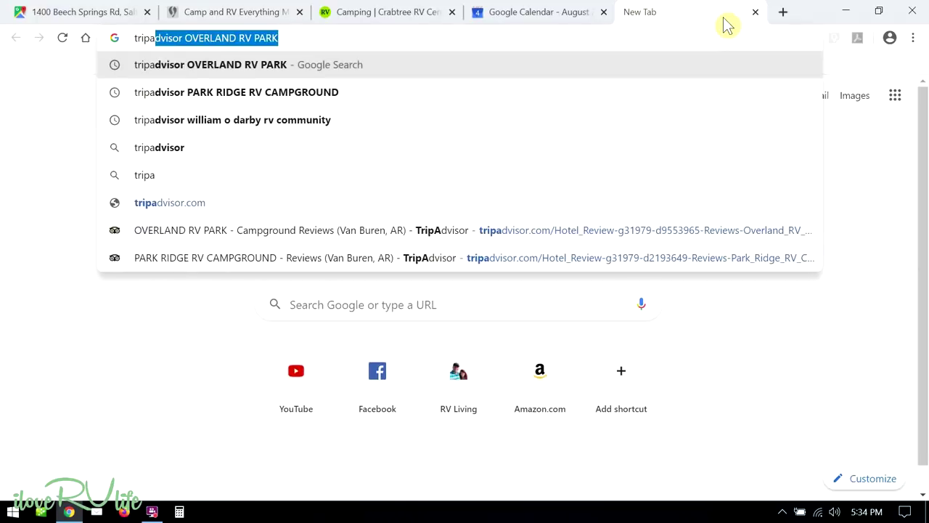
{"action": "type", "text": "dvisor "}
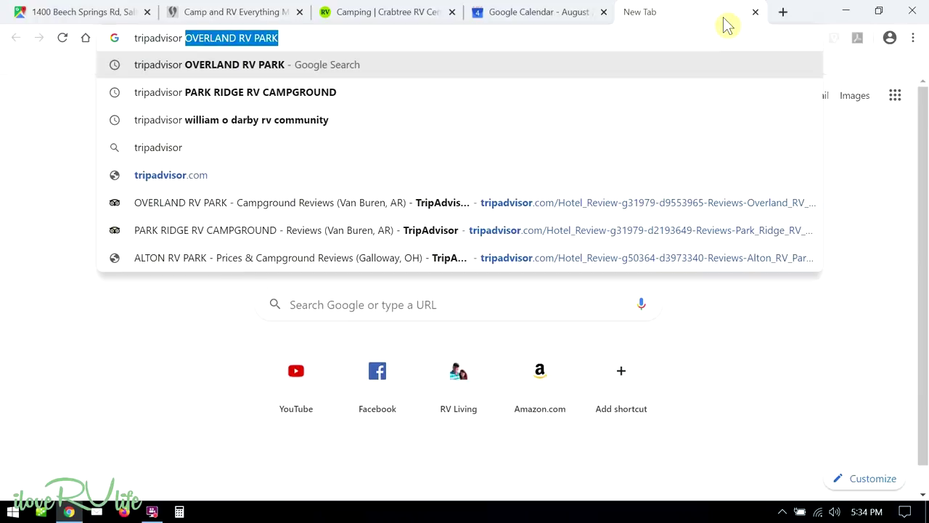
{"action": "type", "text": "alb"}
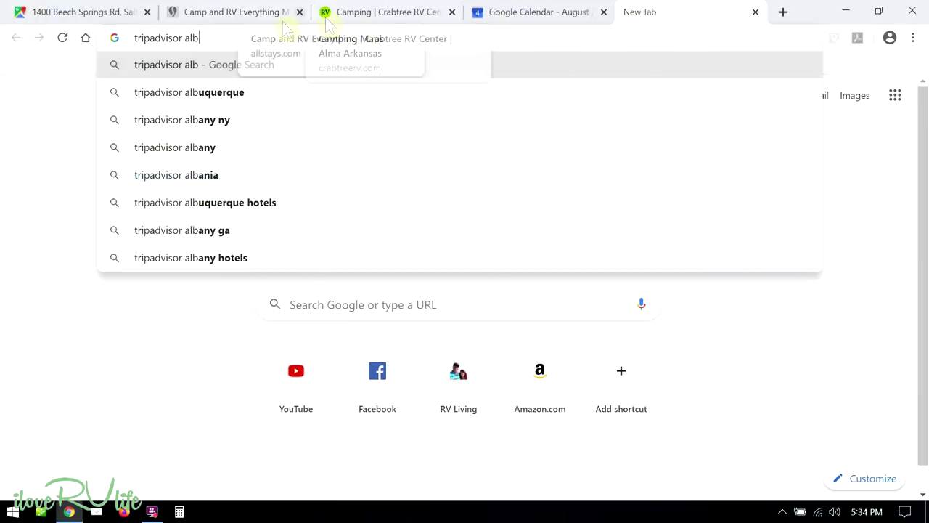
{"action": "left_click", "coordinate": [230, 102]}
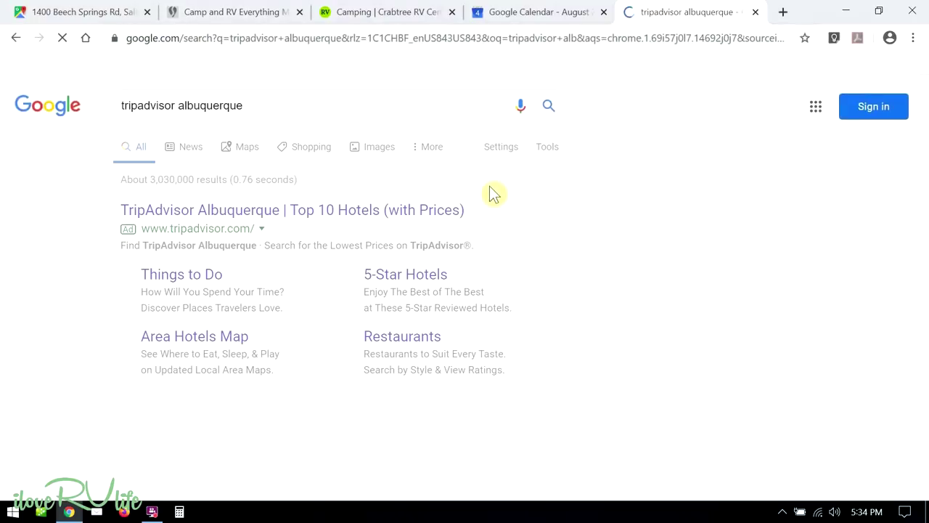
- Open TripAdvisor's Things to Do in Albuquerque page from the search results
{"action": "scroll", "coordinate": [338, 327], "scroll_direction": "down", "scroll_amount": 2}
{"action": "scroll", "coordinate": [335, 325], "scroll_direction": "down", "scroll_amount": 2}
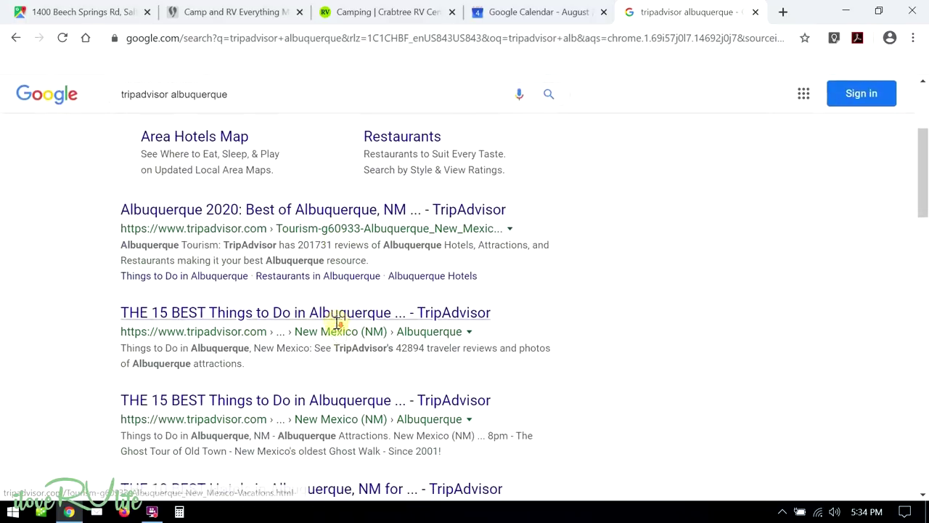
{"action": "left_click", "coordinate": [253, 319]}
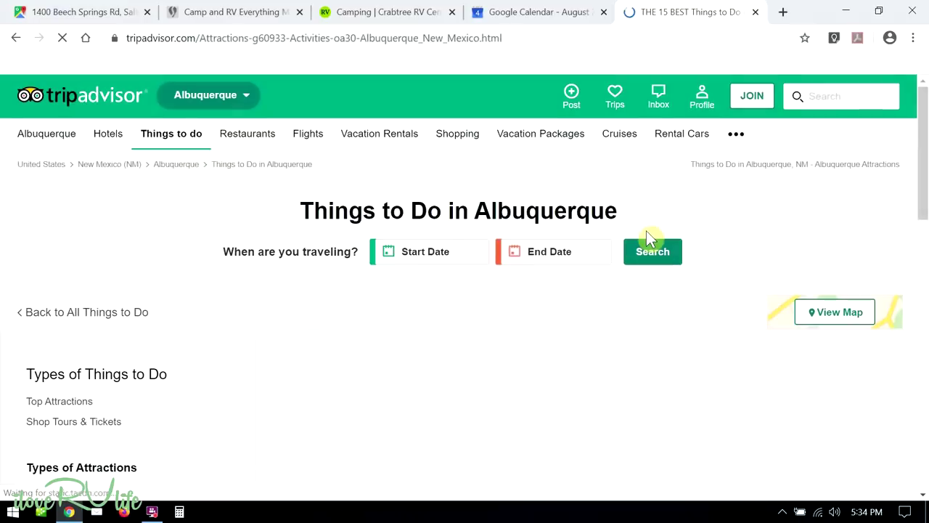
- Browse the Albuquerque attractions list, then close the TripAdvisor tab
{"action": "scroll", "coordinate": [645, 233], "scroll_direction": "down", "scroll_amount": 4}
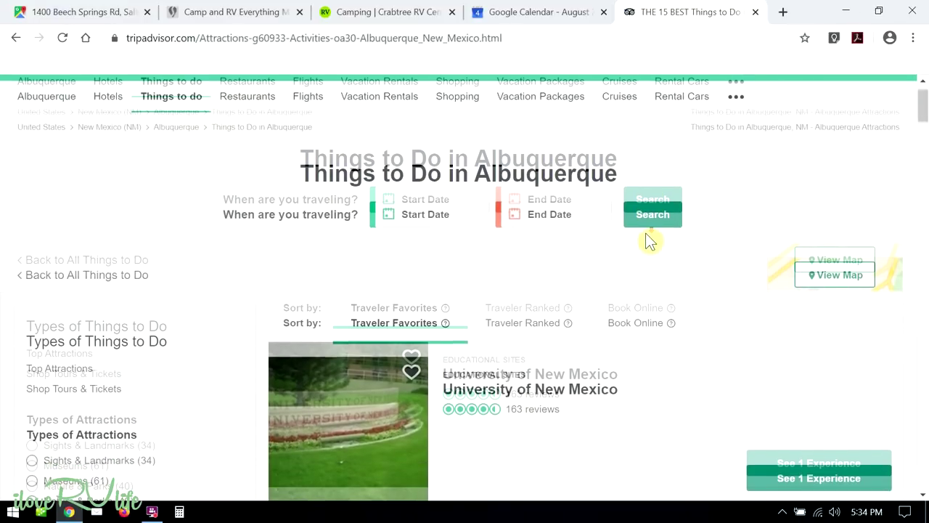
{"action": "scroll", "coordinate": [649, 240], "scroll_direction": "down", "scroll_amount": 4}
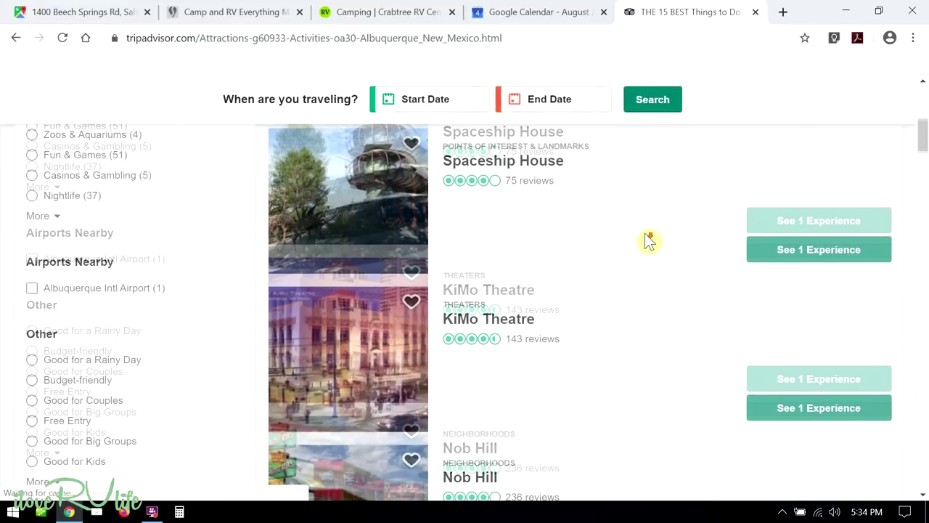
{"action": "scroll", "coordinate": [648, 240], "scroll_direction": "down", "scroll_amount": 4}
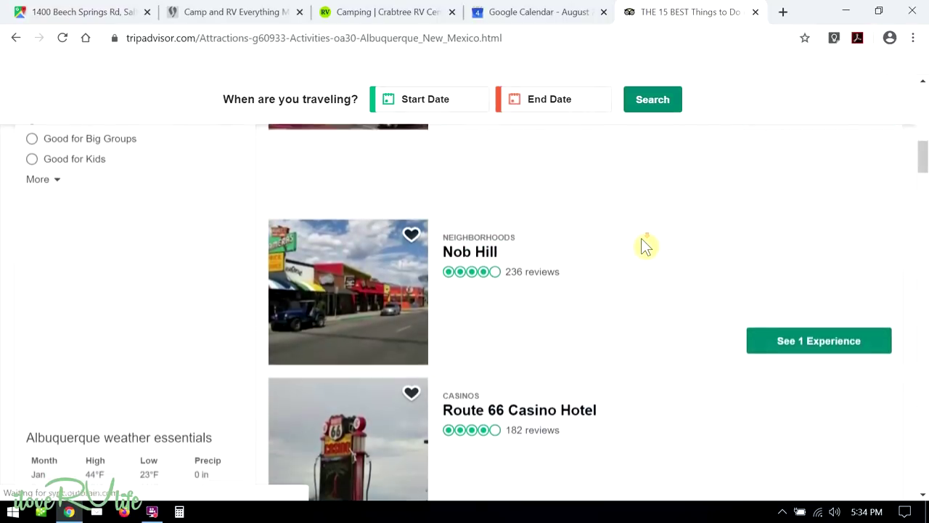
{"action": "scroll", "coordinate": [646, 247], "scroll_direction": "down", "scroll_amount": 7}
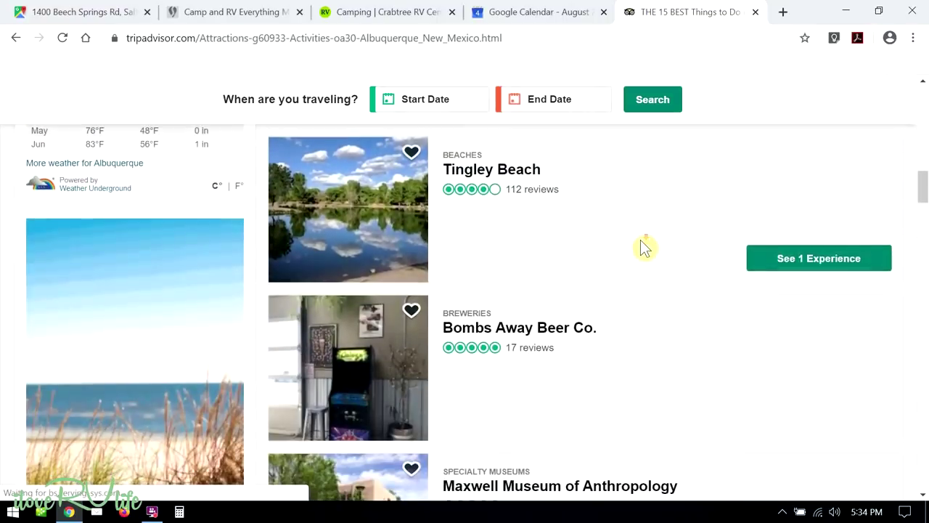
{"action": "scroll", "coordinate": [645, 246], "scroll_direction": "down", "scroll_amount": 5}
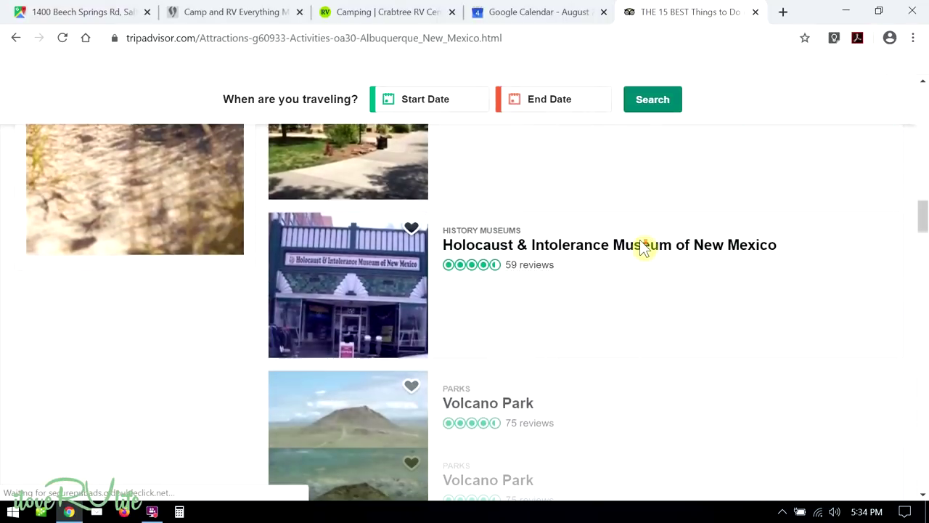
{"action": "scroll", "coordinate": [643, 247], "scroll_direction": "down", "scroll_amount": 4}
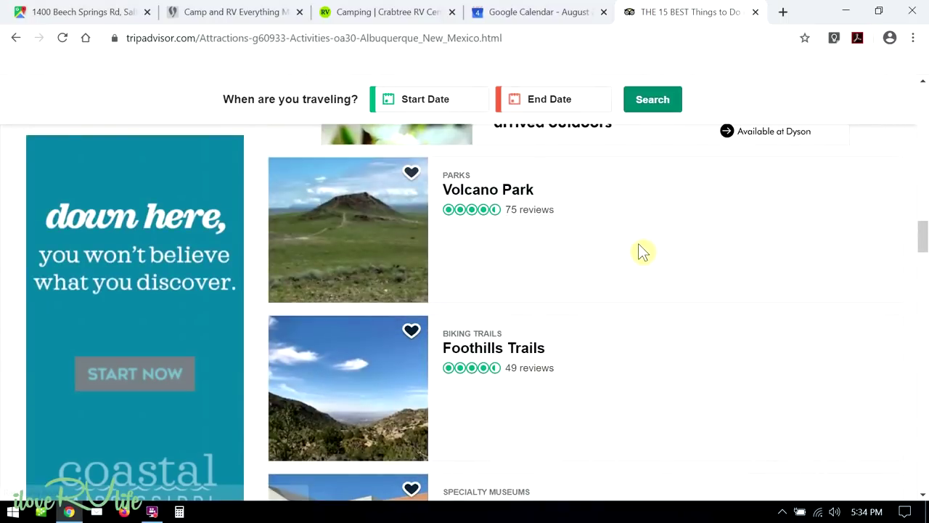
{"action": "scroll", "coordinate": [643, 249], "scroll_direction": "down", "scroll_amount": 1}
{"action": "scroll", "coordinate": [643, 250], "scroll_direction": "down", "scroll_amount": 5}
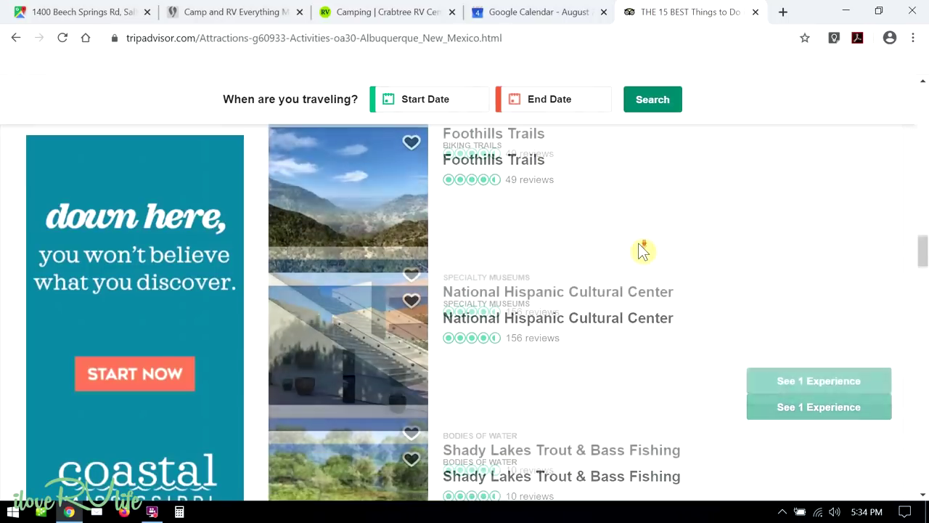
{"action": "scroll", "coordinate": [642, 250], "scroll_direction": "down", "scroll_amount": 3}
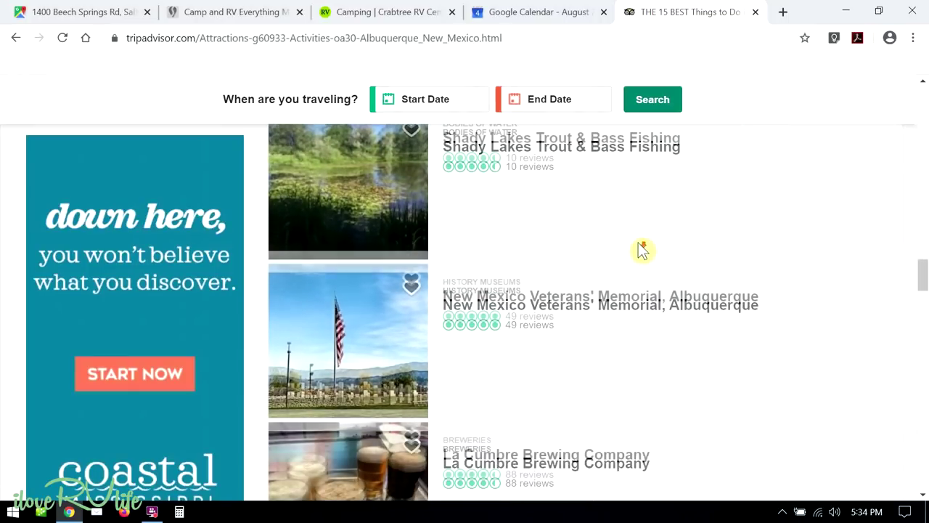
{"action": "scroll", "coordinate": [642, 250], "scroll_direction": "down", "scroll_amount": 5}
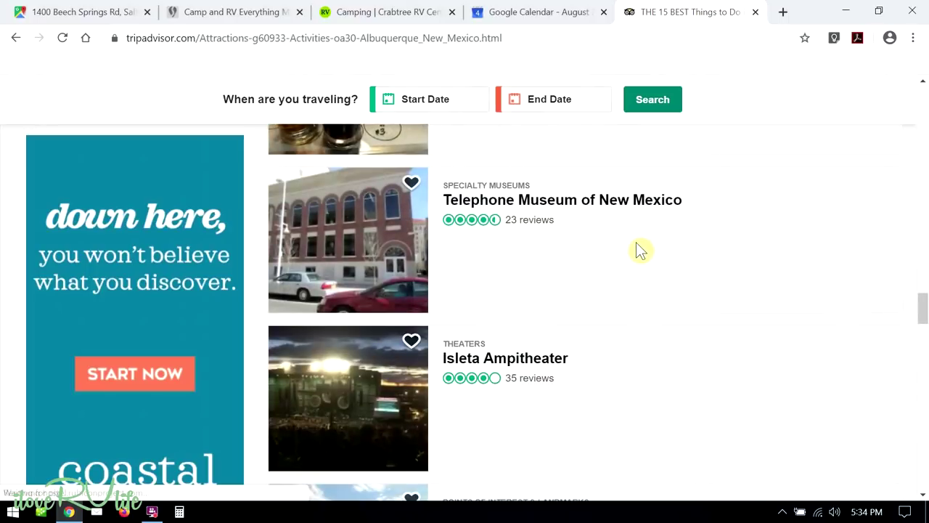
{"action": "scroll", "coordinate": [641, 250], "scroll_direction": "down", "scroll_amount": 1}
{"action": "scroll", "coordinate": [642, 251], "scroll_direction": "down", "scroll_amount": 2}
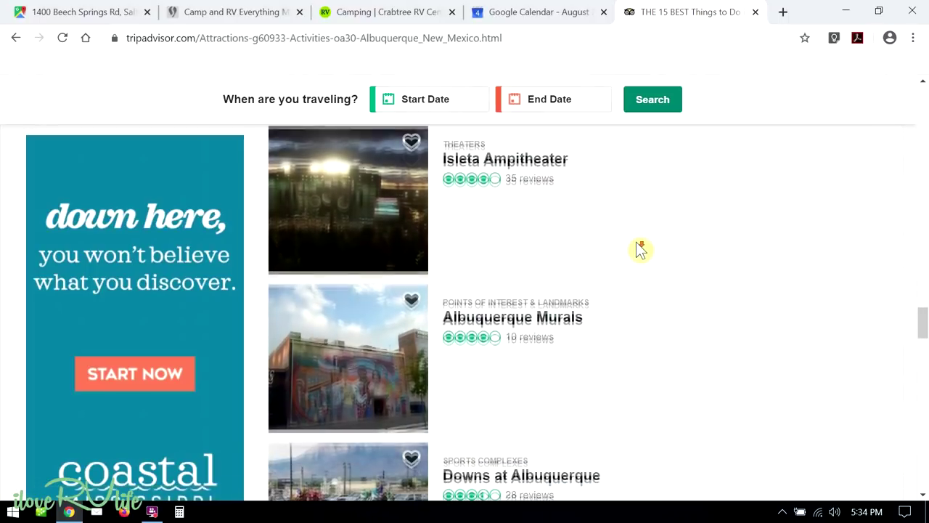
{"action": "scroll", "coordinate": [639, 249], "scroll_direction": "down", "scroll_amount": 3}
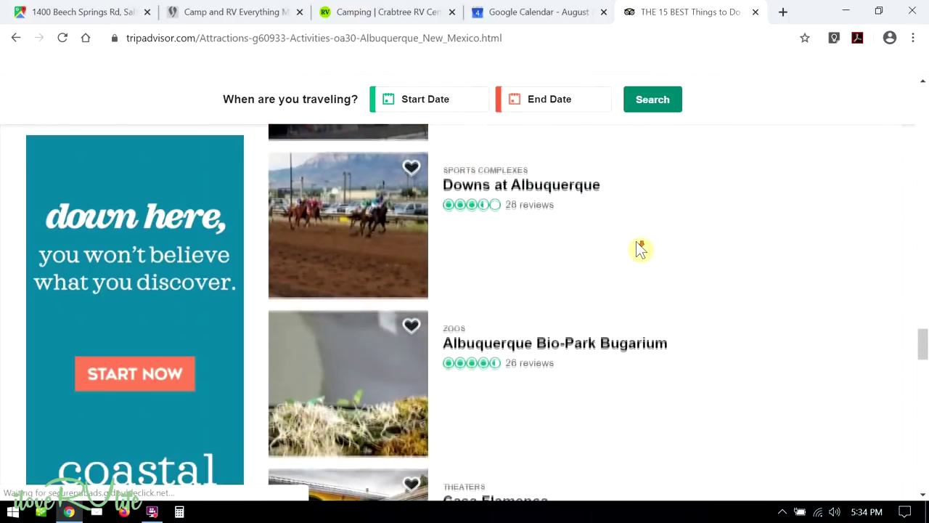
{"action": "scroll", "coordinate": [639, 249], "scroll_direction": "up", "scroll_amount": 8}
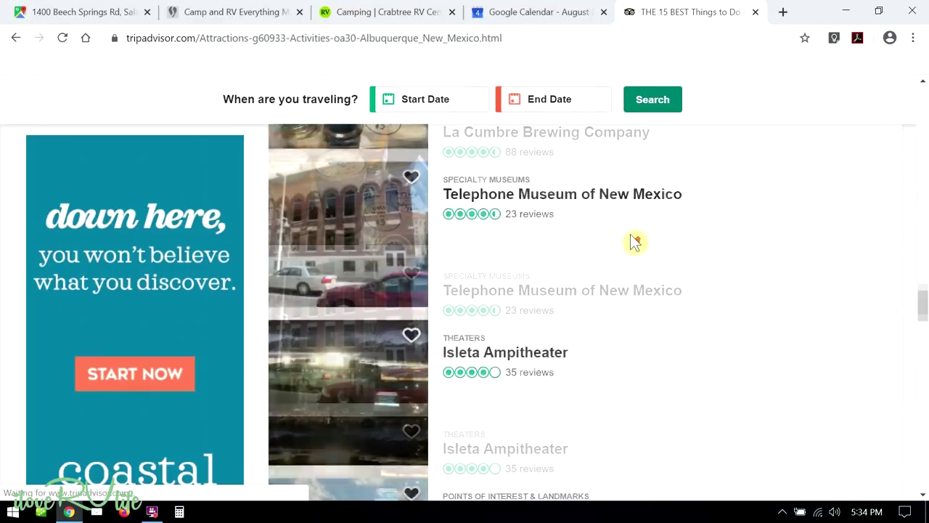
{"action": "left_click", "coordinate": [755, 11]}
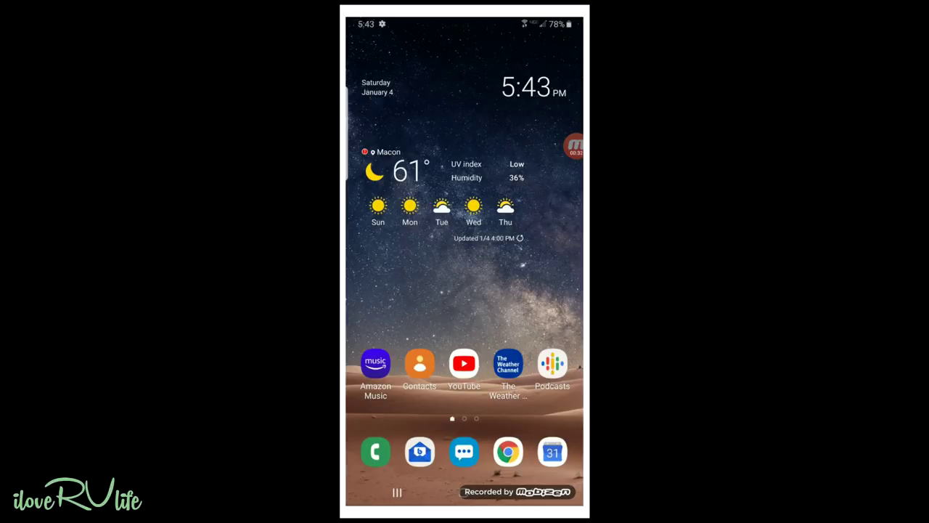
- Launch Google Calendar from the phone's home screen dock to see August
{"action": "left_click", "coordinate": [552, 451]}
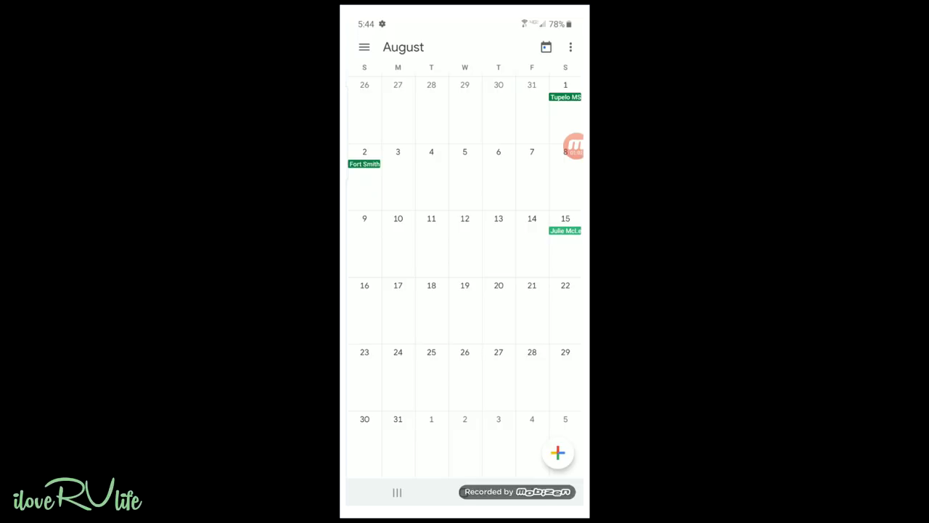
- Open the Tupelo MS event on Saturday, August 1 to view its details
{"action": "left_click", "coordinate": [565, 112]}
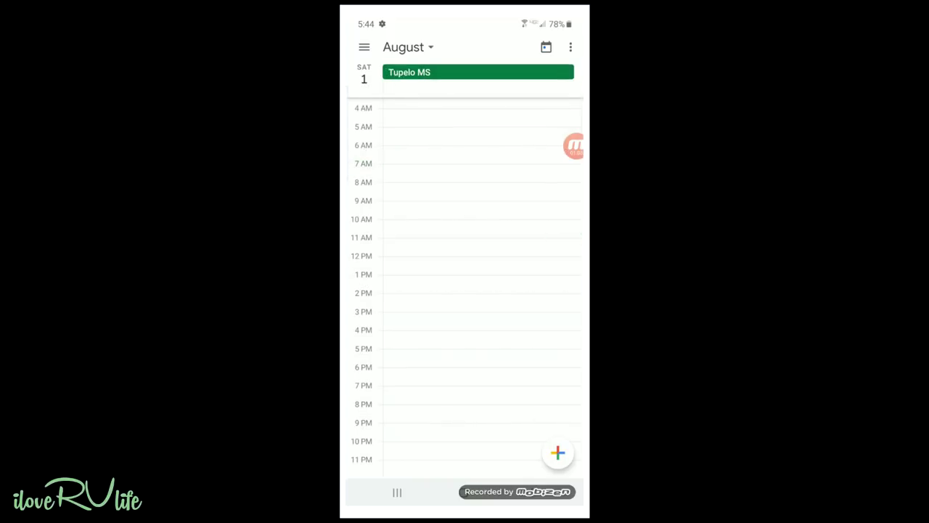
{"action": "left_click", "coordinate": [478, 71]}
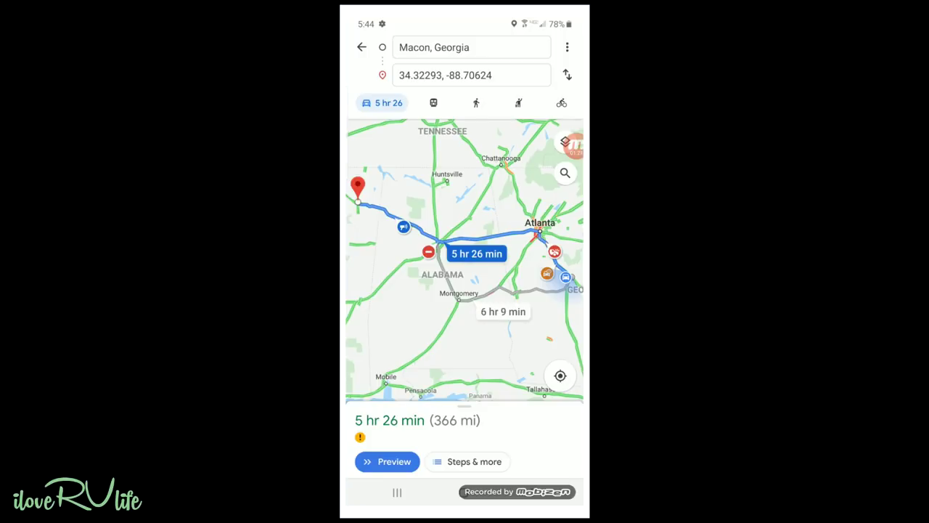
- Clear 'Macon, Georgia' from the route's starting point field in Google Maps
{"action": "left_click", "coordinate": [435, 47]}
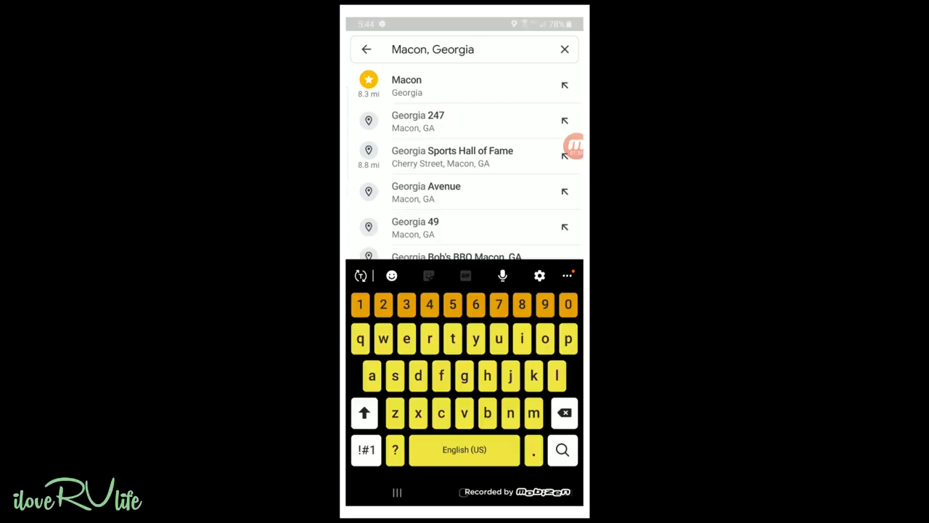
{"action": "left_click", "coordinate": [564, 49]}
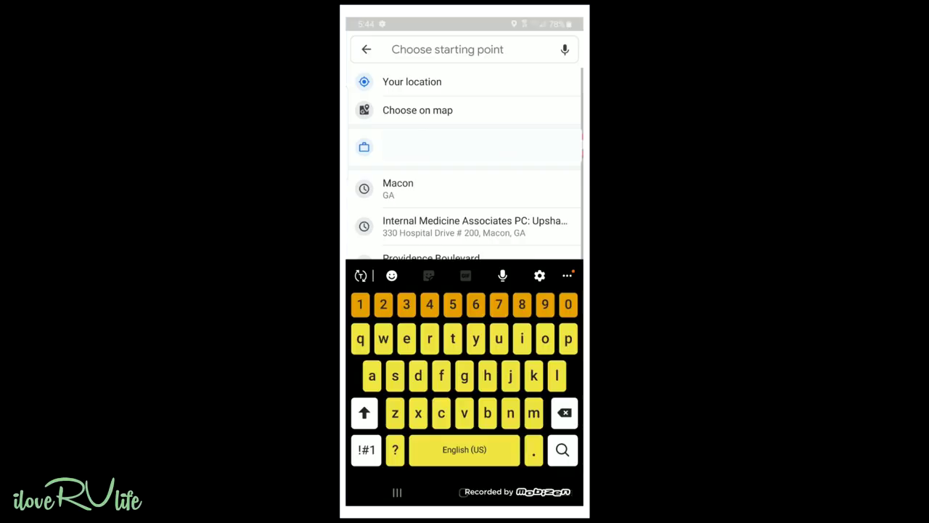